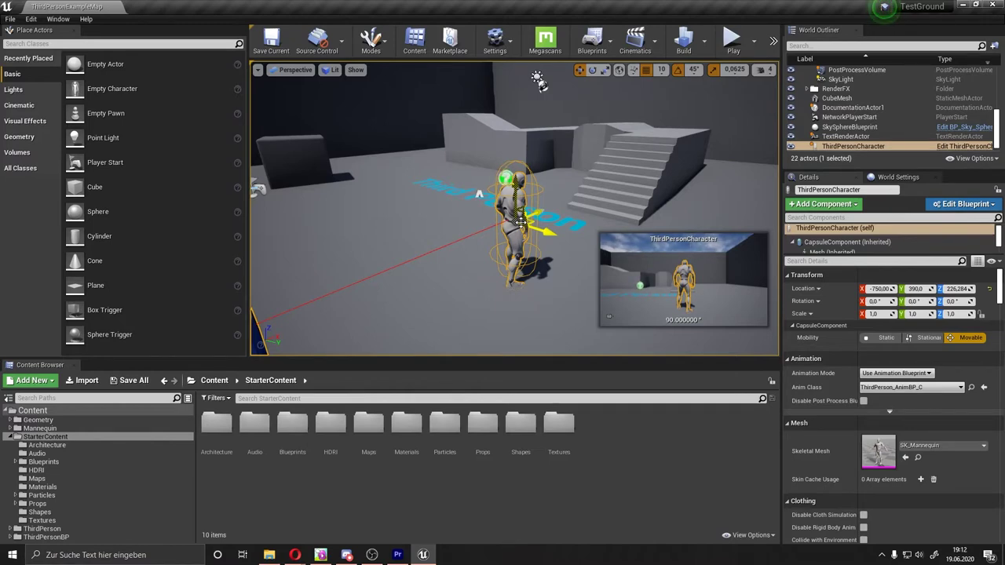
# - Place a Cube actor in the level beside the character at -240, -660, 130
pyautogui.moveTo(388, 242); pyautogui.dragTo(388, 243)
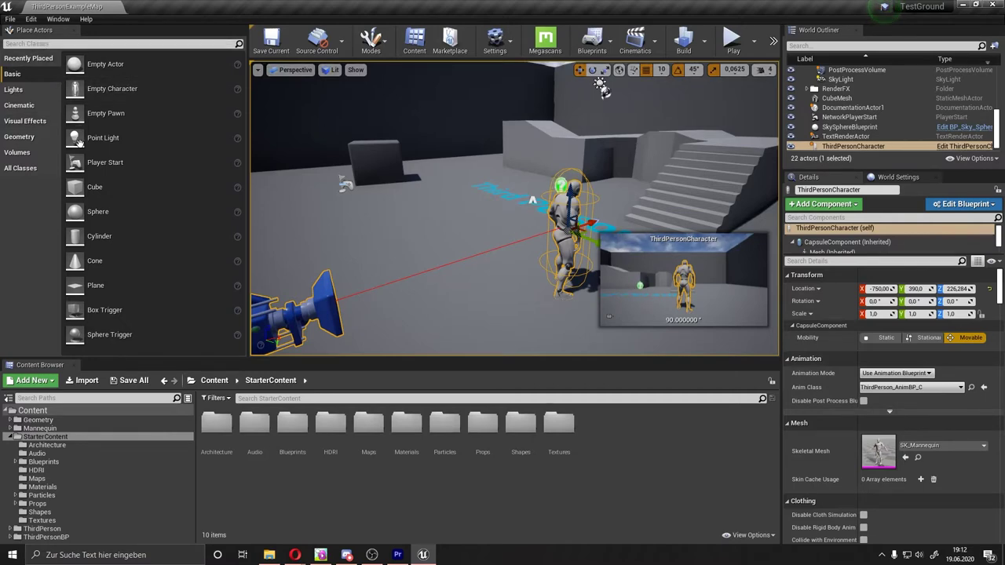
pyautogui.moveTo(99, 187); pyautogui.dragTo(487, 164)
# - Move the cube against the back wall, scale it up about threefold and raise it to Z 320
pyautogui.moveTo(487, 165); pyautogui.dragTo(488, 192, button='right')
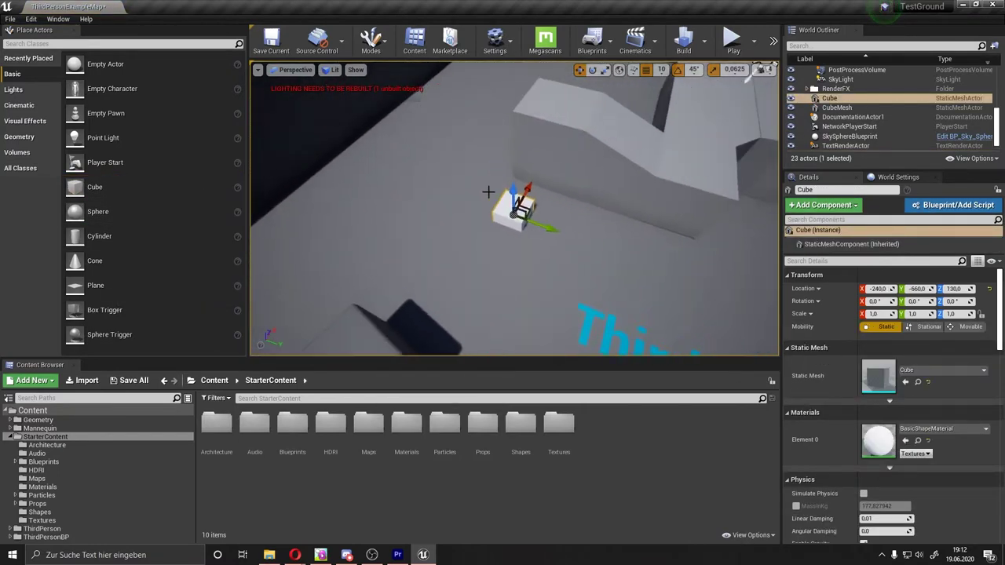
pyautogui.moveTo(544, 226)
pyautogui.mouseDown()
pyautogui.moveTo(468, 205)
pyautogui.moveTo(472, 129)
pyautogui.moveTo(504, 169)
pyautogui.mouseUp()
pyautogui.press('e')
pyautogui.press('r')
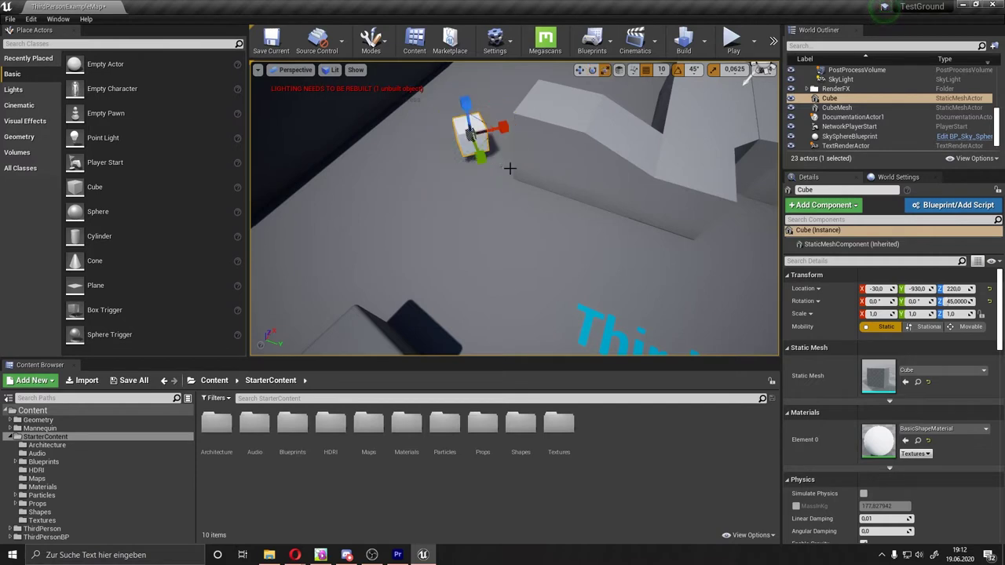
pyautogui.moveTo(472, 132); pyautogui.dragTo(452, 141)
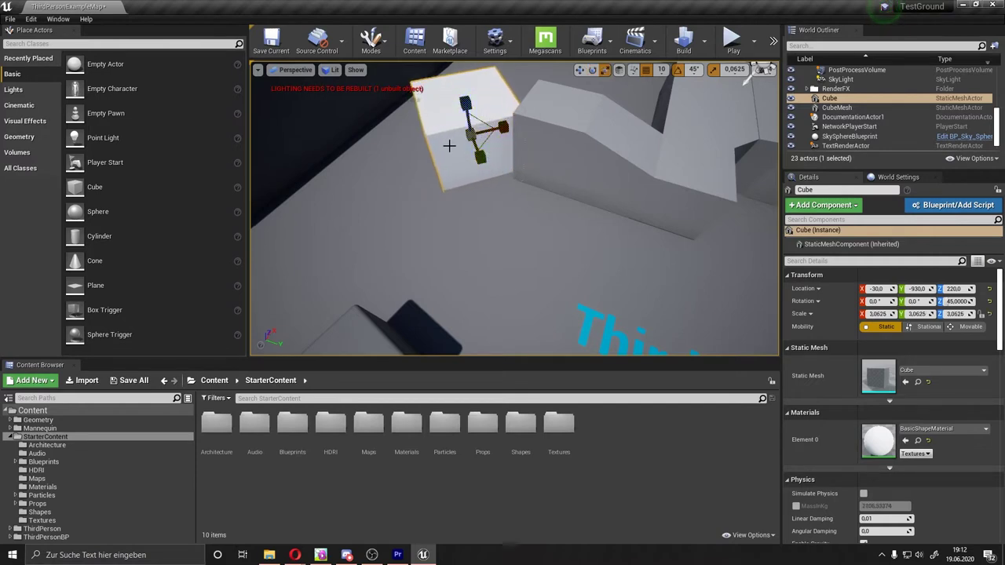
pyautogui.press('f')
pyautogui.press('w')
pyautogui.moveTo(467, 194)
pyautogui.mouseDown()
pyautogui.moveTo(467, 170)
pyautogui.moveTo(472, 219)
pyautogui.moveTo(512, 203)
pyautogui.mouseUp()
# - Stretch the cube to scale 3.0625 × 5.3125 × 4.0625 and Alt-drag a copy to -510, -980, 320
pyautogui.press('e')
pyautogui.press('w')
pyautogui.press('e')
pyautogui.press('w')
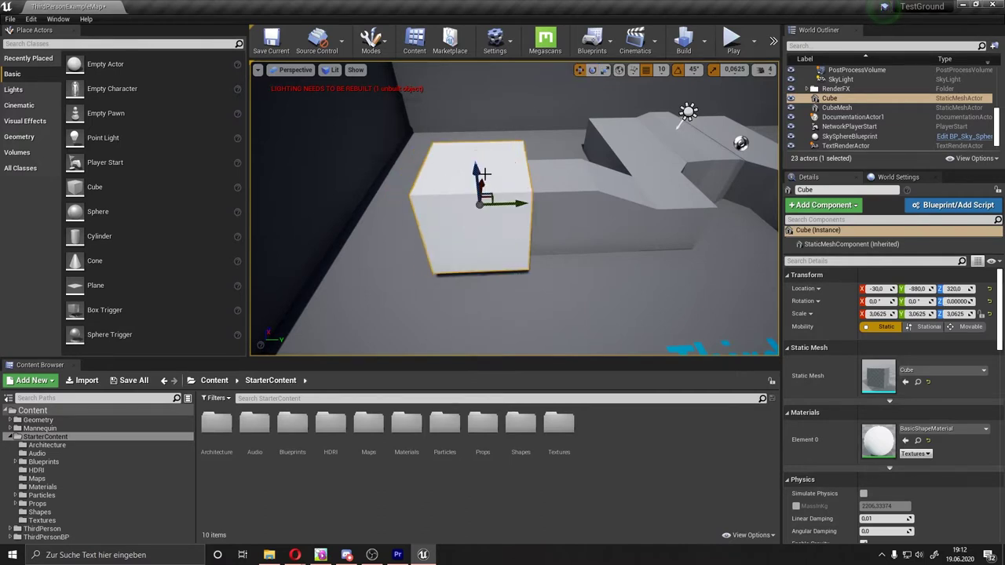
pyautogui.press('r')
pyautogui.moveTo(476, 177); pyautogui.dragTo(476, 141)
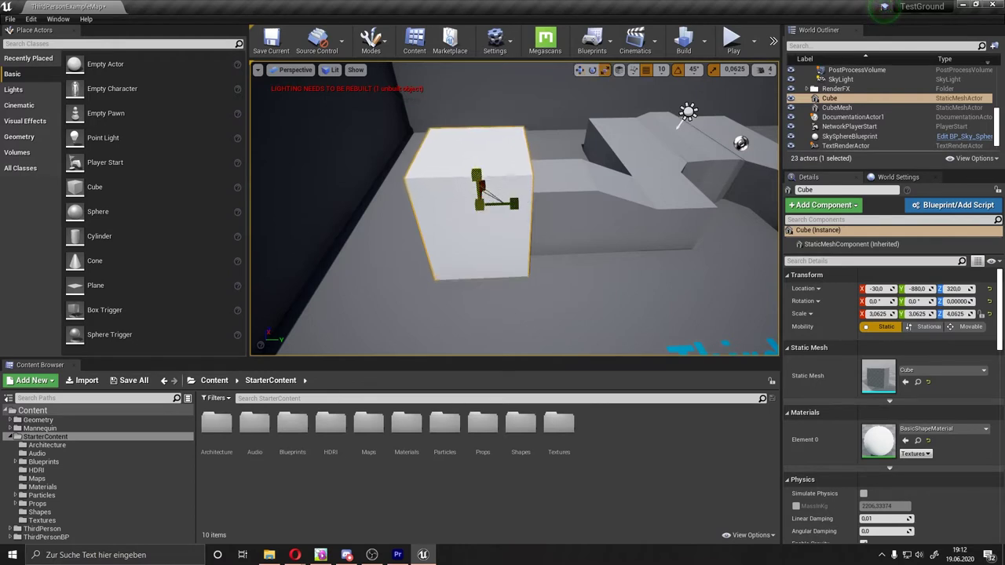
pyautogui.keyDown('alt'); pyautogui.moveTo(486, 204); pyautogui.dragTo(685, 314); pyautogui.keyUp('alt')
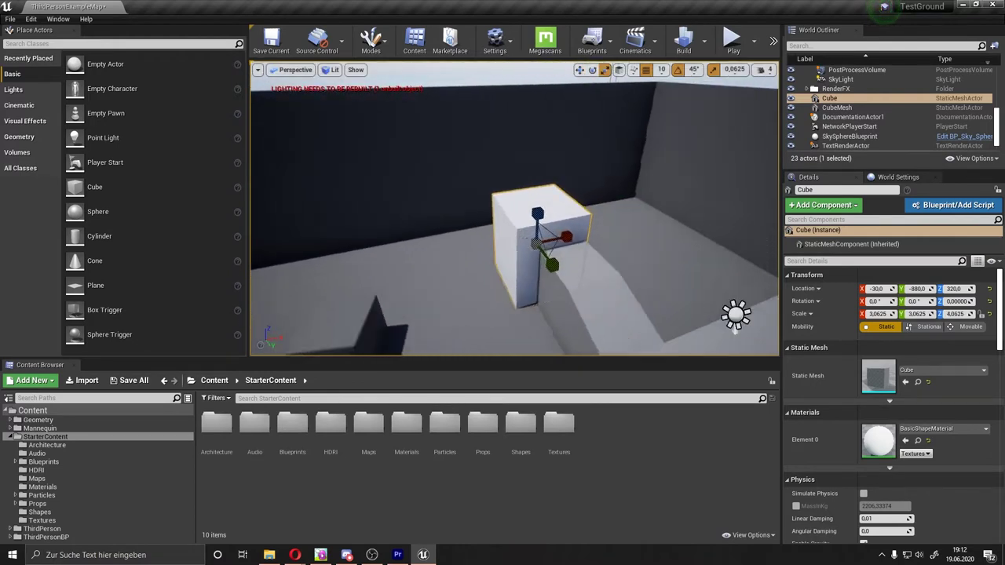
pyautogui.moveTo(525, 265)
pyautogui.mouseDown()
pyautogui.moveTo(533, 276)
pyautogui.moveTo(520, 241)
pyautogui.mouseUp()
pyautogui.press('w')
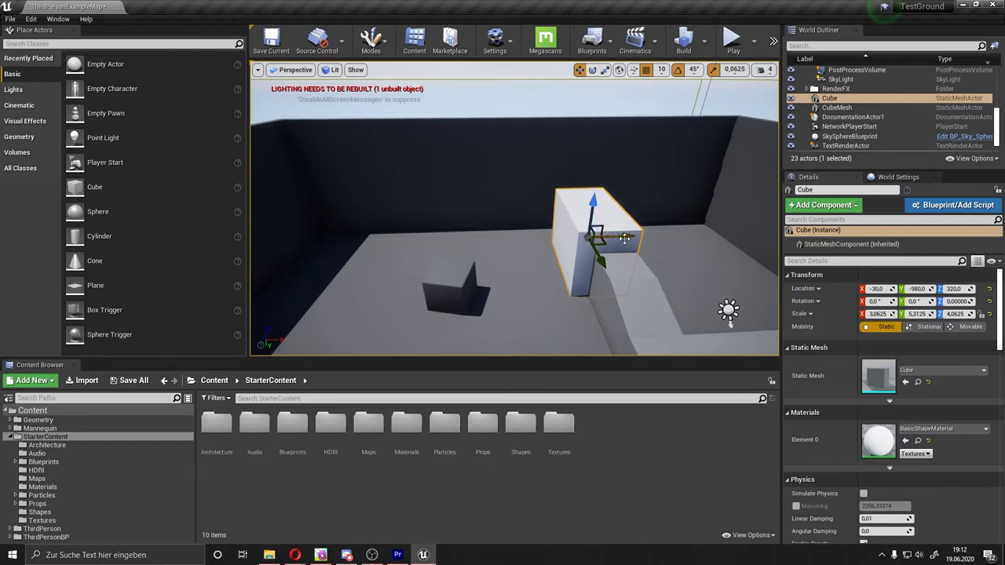
pyautogui.keyDown('alt'); pyautogui.moveTo(626, 237); pyautogui.dragTo(545, 260); pyautogui.keyUp('alt')
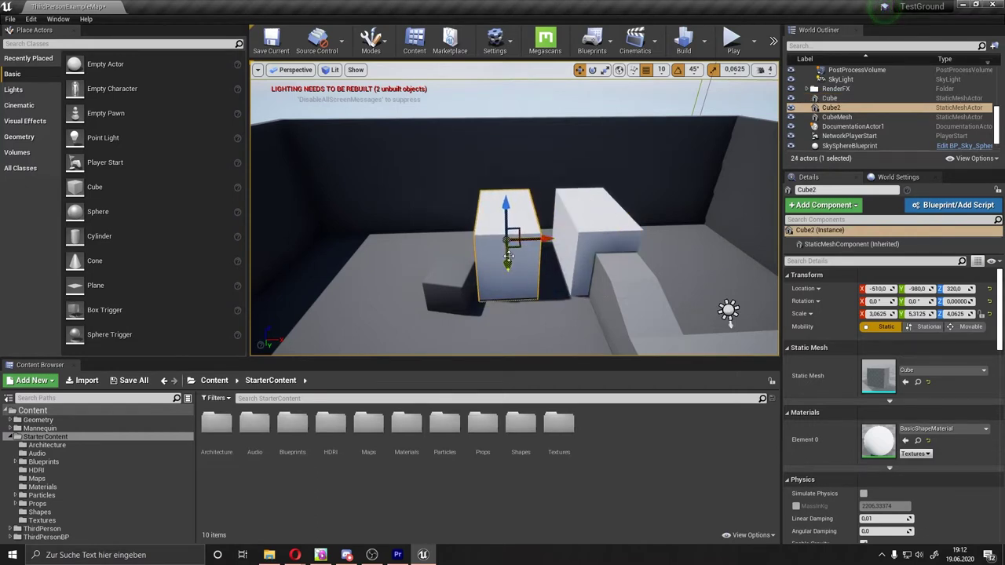
# - Flatten the copy to Z scale 0.9375, widen X to 6.9375, and lift it to -910, -980, 540
pyautogui.press('r')
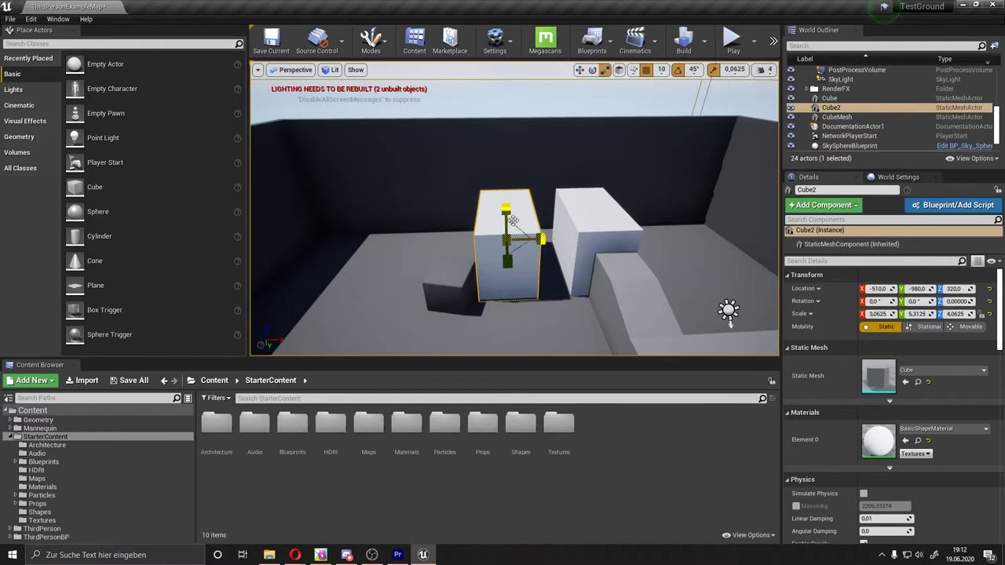
pyautogui.moveTo(507, 206); pyautogui.dragTo(508, 259)
pyautogui.press('w')
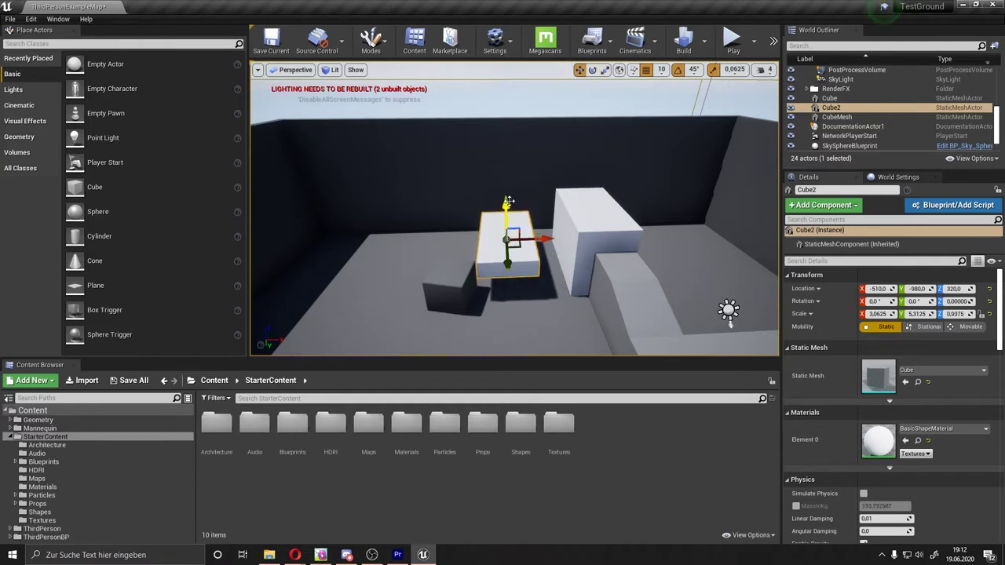
pyautogui.moveTo(507, 202); pyautogui.dragTo(506, 171)
pyautogui.moveTo(546, 206)
pyautogui.mouseDown()
pyautogui.moveTo(466, 207)
pyautogui.moveTo(487, 206)
pyautogui.mouseUp()
pyautogui.press('r')
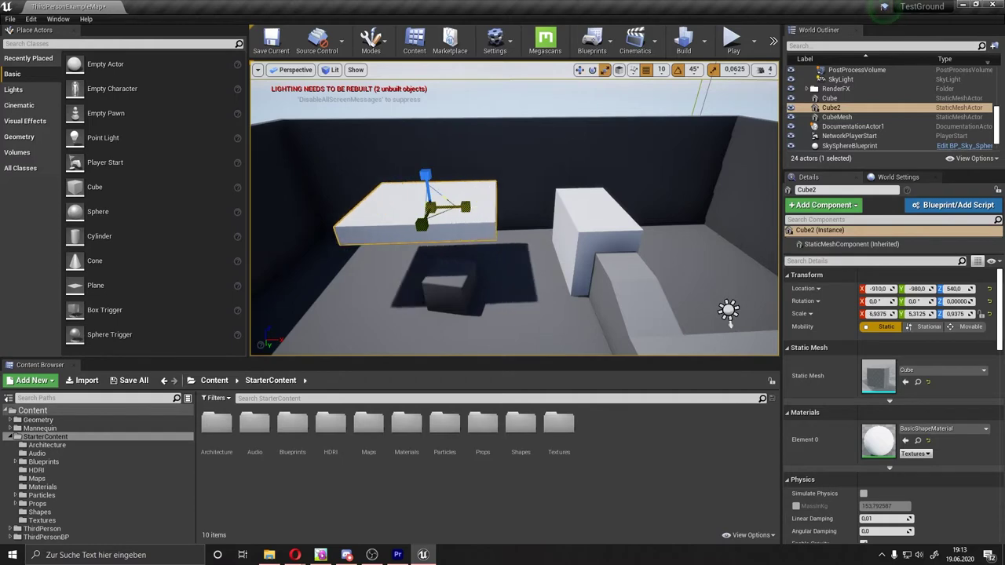
pyautogui.press('w')
pyautogui.moveTo(487, 337); pyautogui.dragTo(440, 312)
pyautogui.moveTo(440, 312); pyautogui.dragTo(428, 259, button='right')
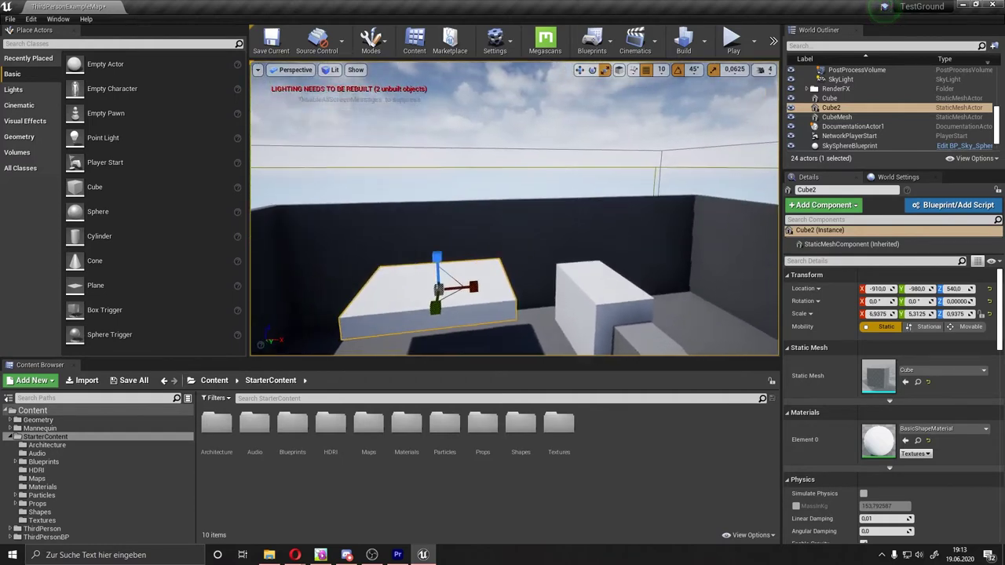
# - Play the level, run and jump the character onto the white slab, then stop with Esc
pyautogui.click(730, 43)
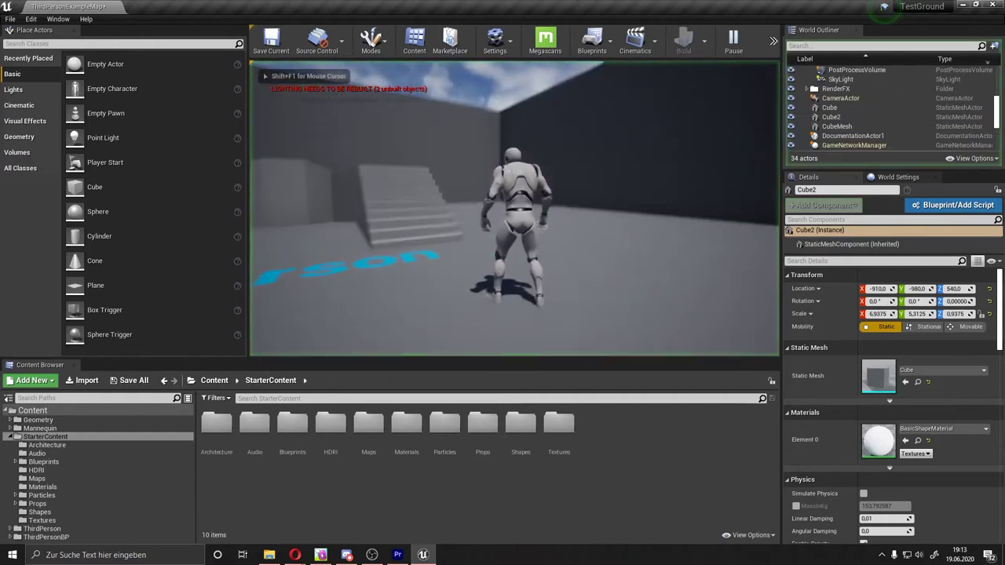
pyautogui.press('w')
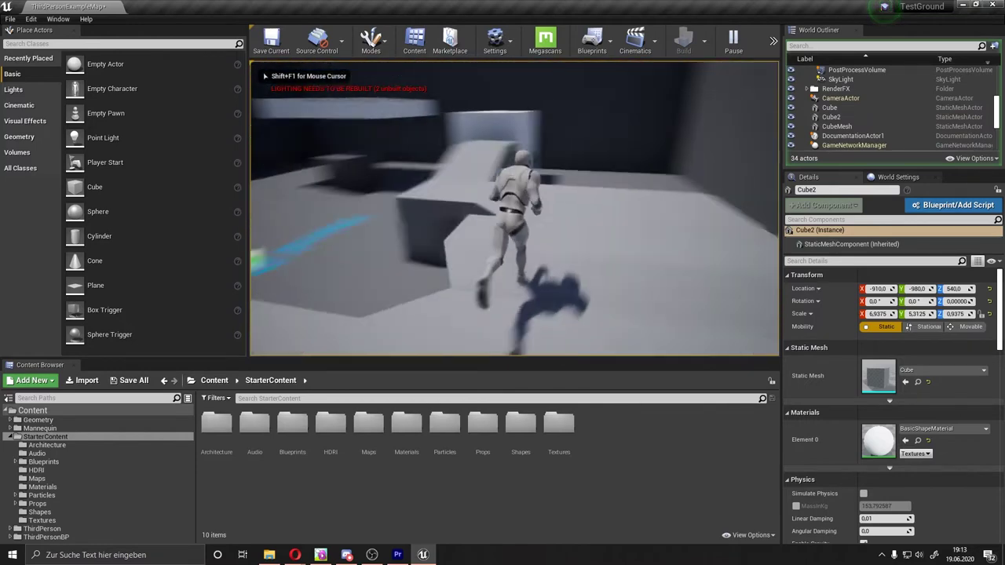
pyautogui.press('space')
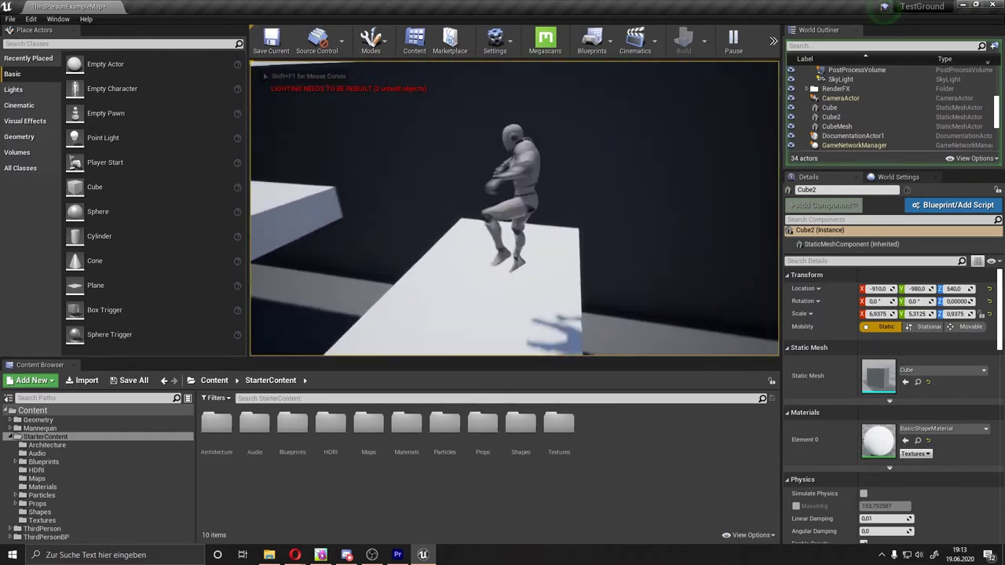
pyautogui.press('space')
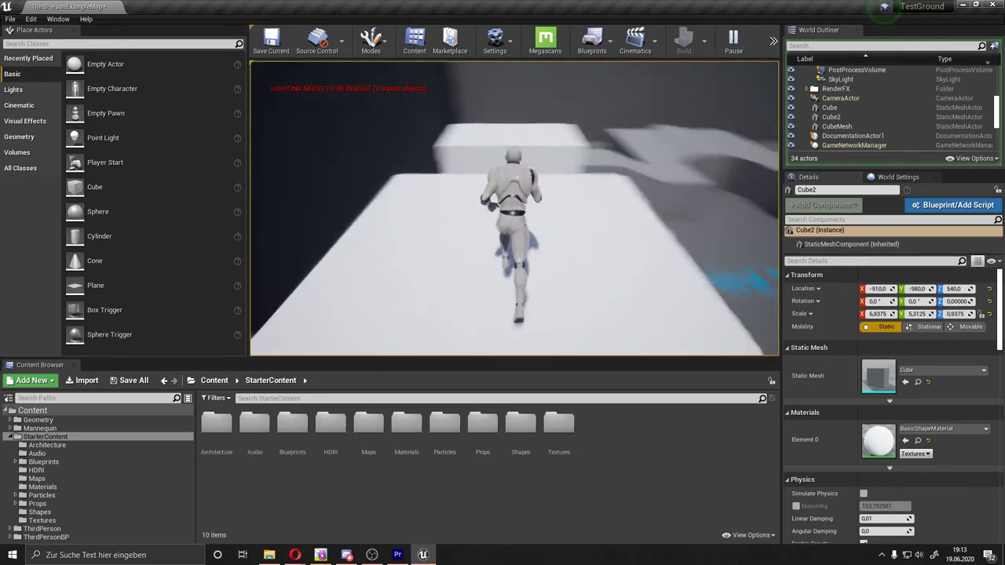
pyautogui.press('space')
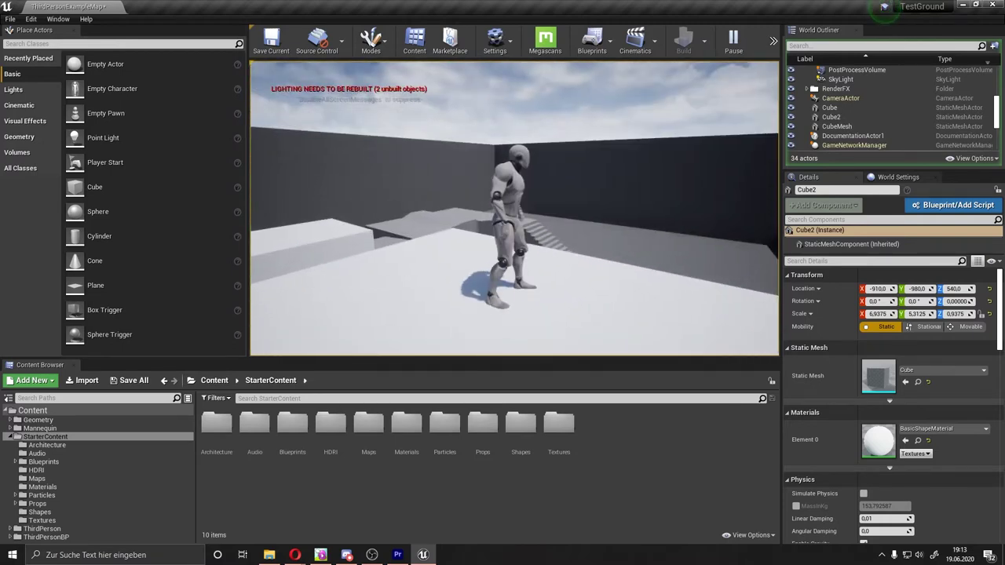
pyautogui.press('Escape')
pyautogui.moveTo(545, 280); pyautogui.dragTo(596, 259, button='right')
pyautogui.moveTo(470, 178)
pyautogui.mouseDown(button='right')
pyautogui.moveTo(502, 188)
pyautogui.moveTo(454, 226)
pyautogui.mouseUp(button='right')
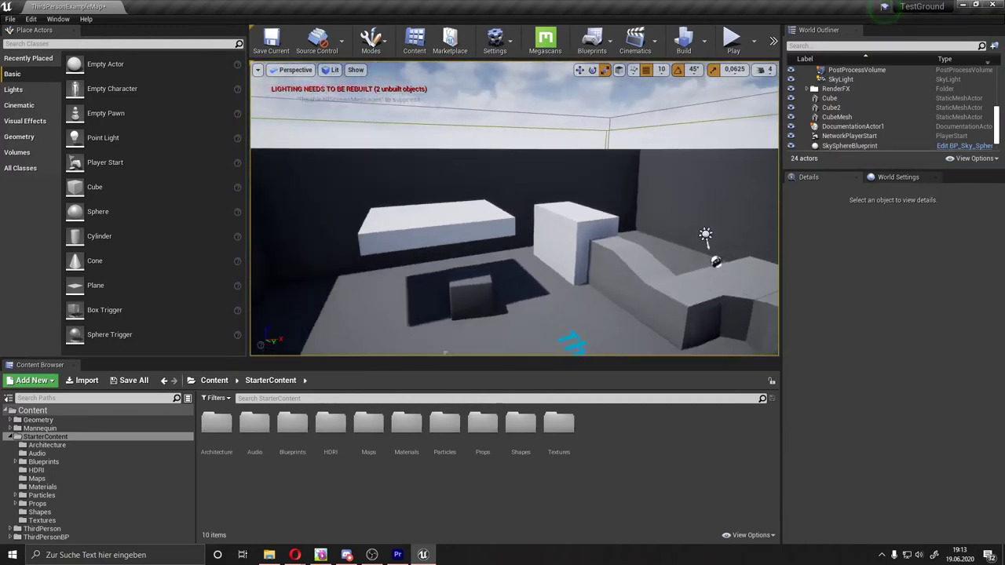
pyautogui.click(454, 226)
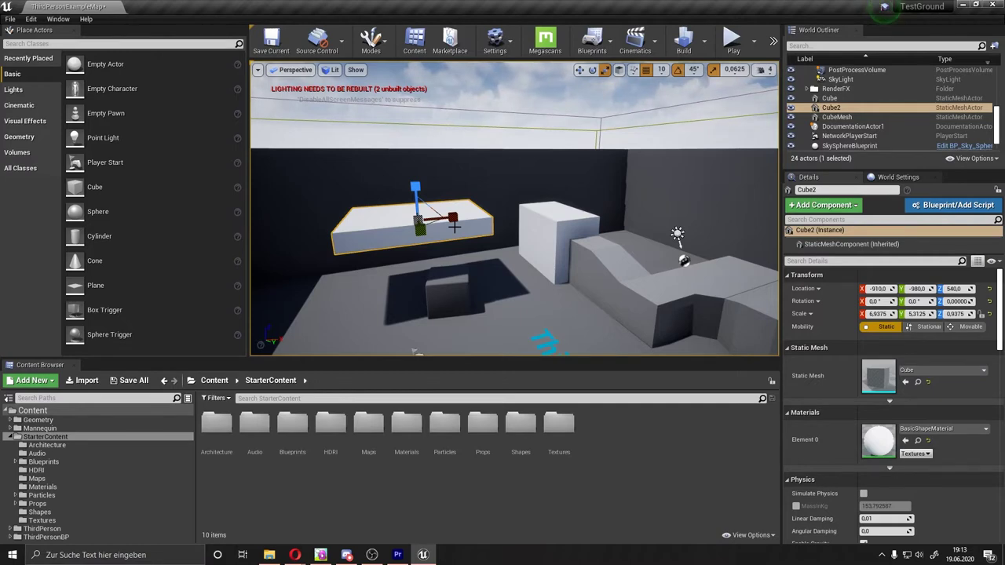
pyautogui.click(572, 227)
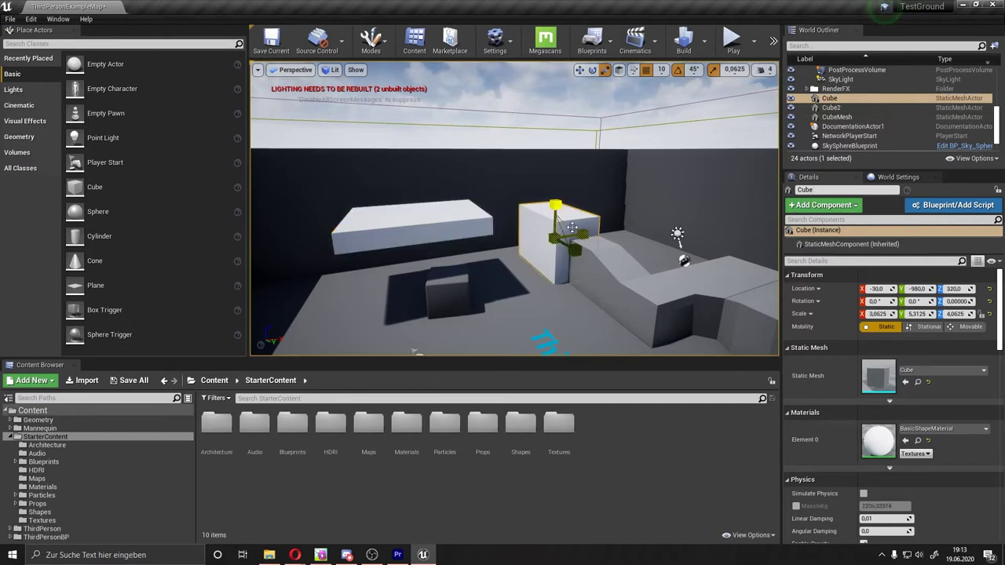
pyautogui.scroll(-4, 867, 301)
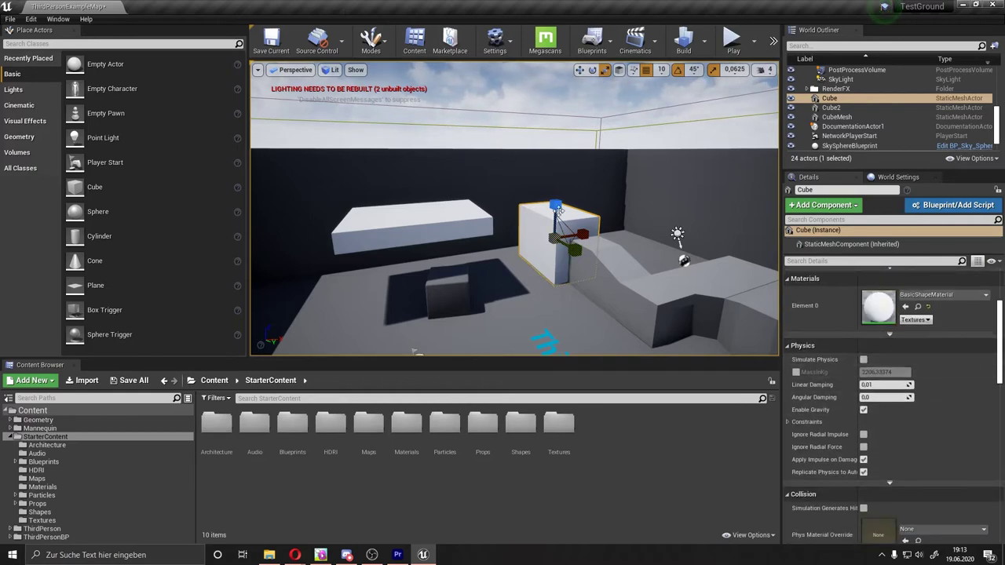
pyautogui.scroll(4, 872, 357)
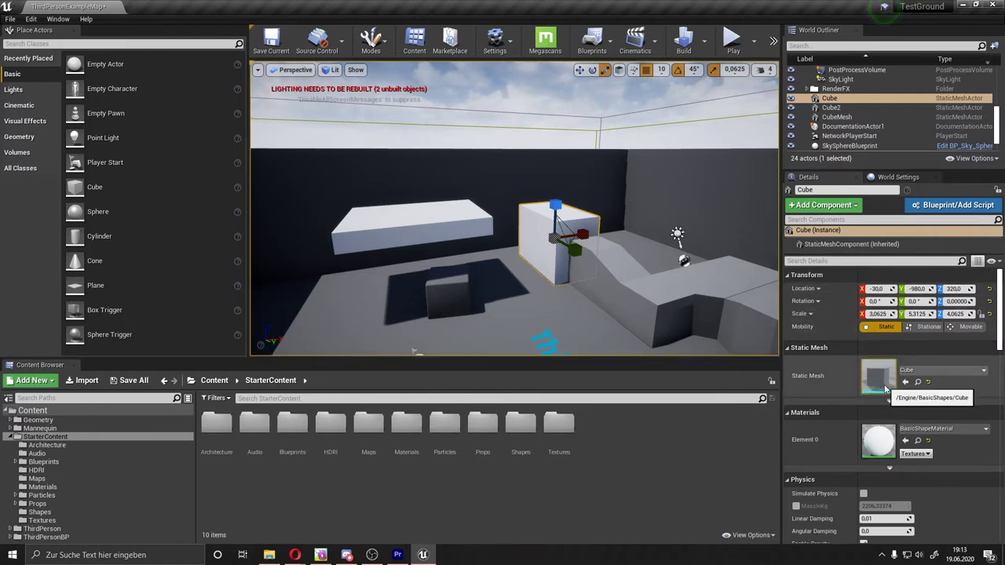
pyautogui.scroll(-2, 888, 438)
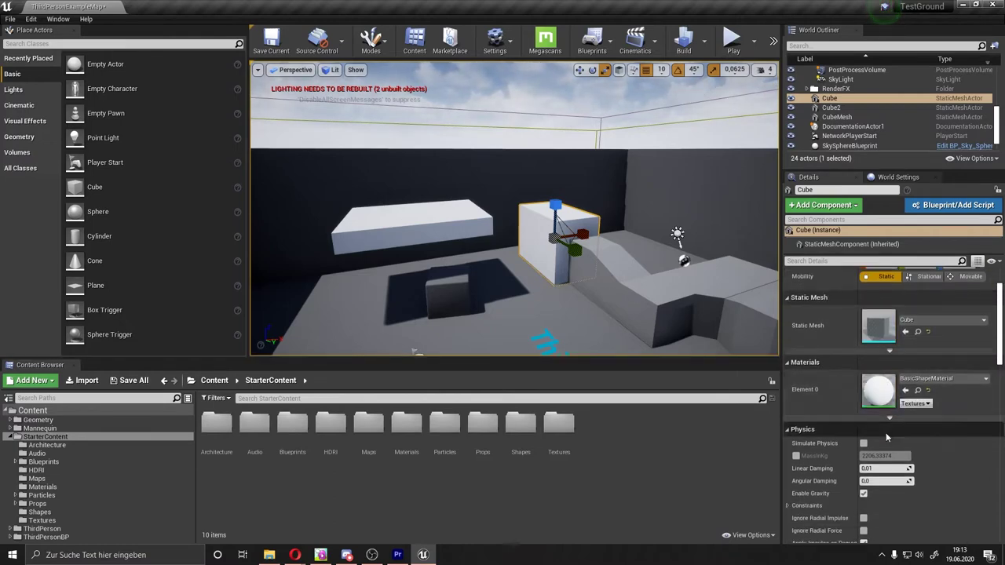
pyautogui.scroll(-1, 879, 408)
pyautogui.scroll(-1, 864, 354)
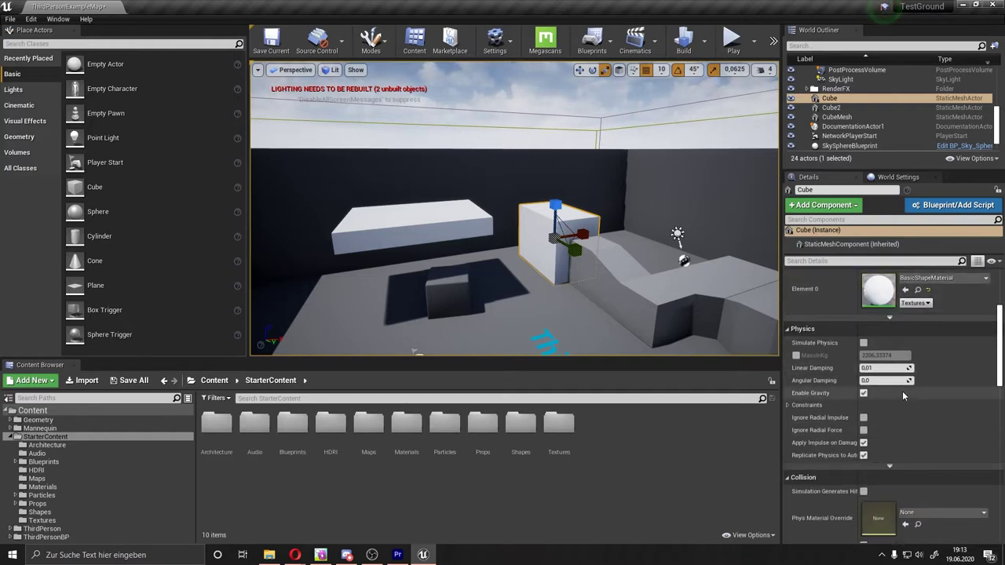
pyautogui.scroll(-2, 907, 366)
pyautogui.scroll(-2, 908, 358)
pyautogui.scroll(-2, 909, 363)
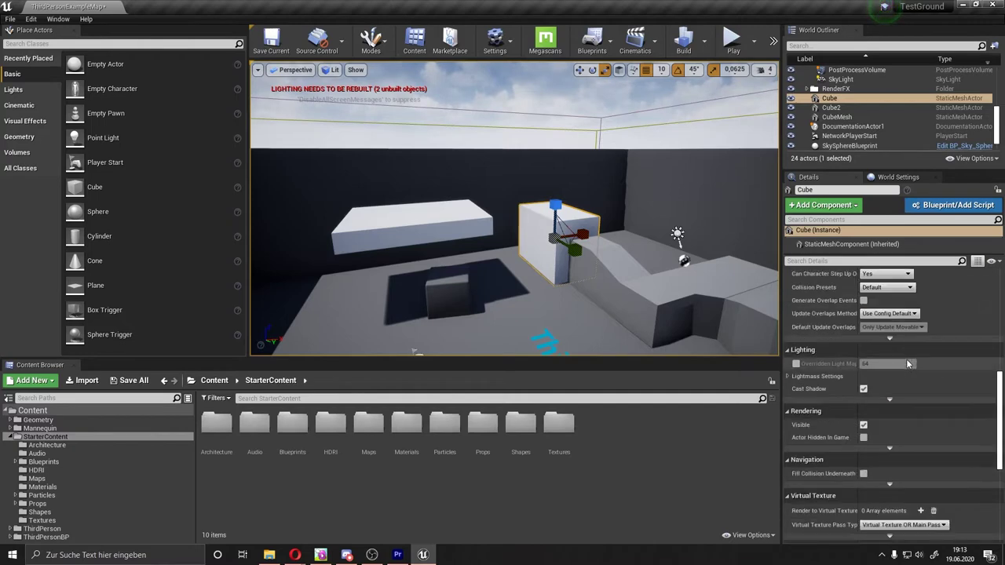
pyautogui.scroll(-2, 907, 362)
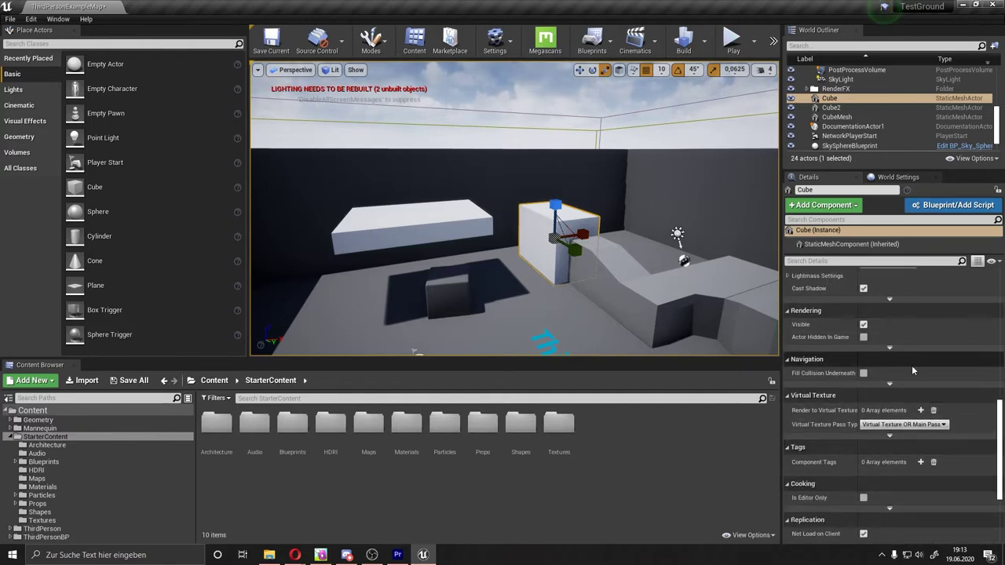
pyautogui.scroll(3, 915, 389)
pyautogui.scroll(3, 917, 400)
pyautogui.scroll(2, 917, 400)
pyautogui.scroll(2, 917, 400)
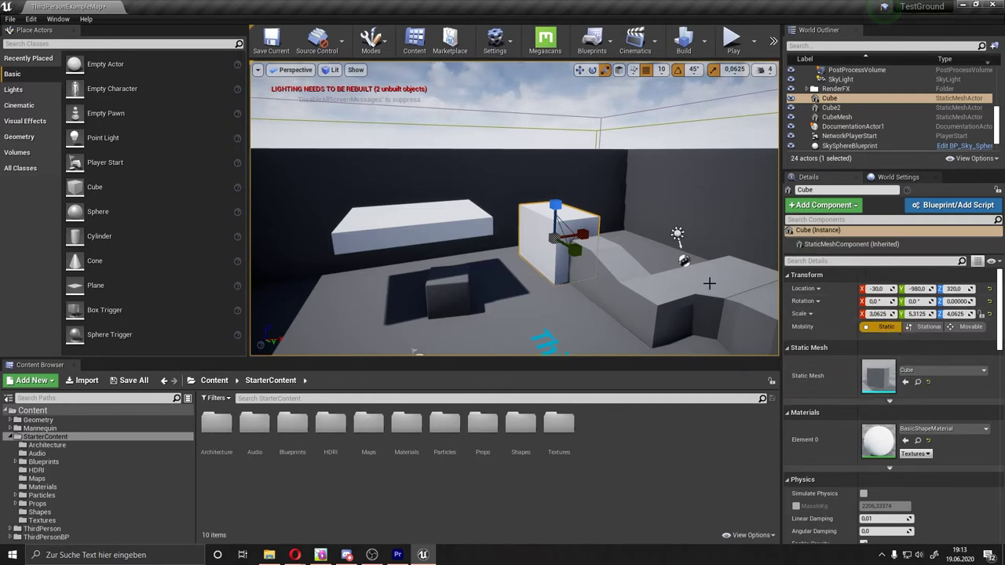
pyautogui.doubleClick(871, 375)
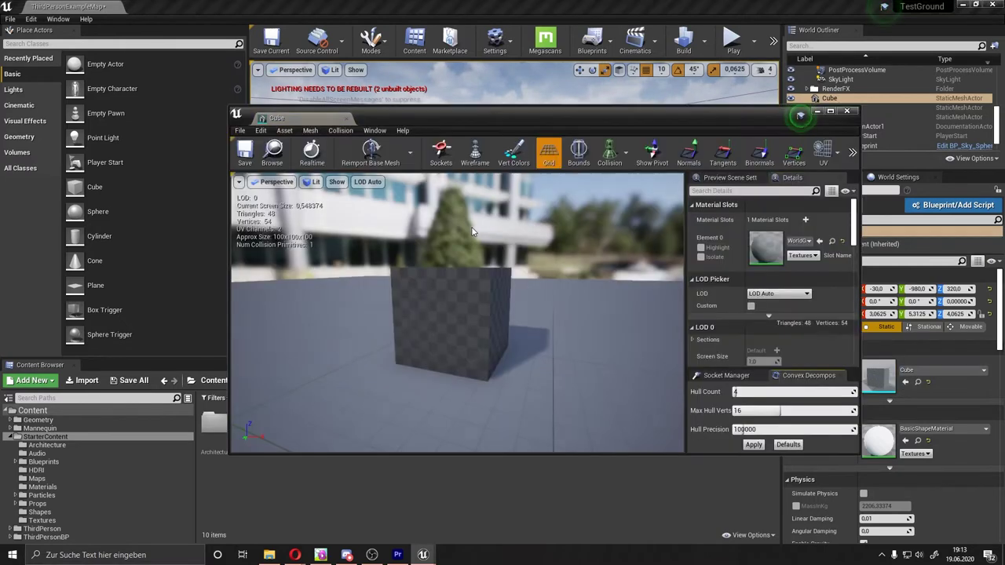
pyautogui.scroll(-2, 472, 231)
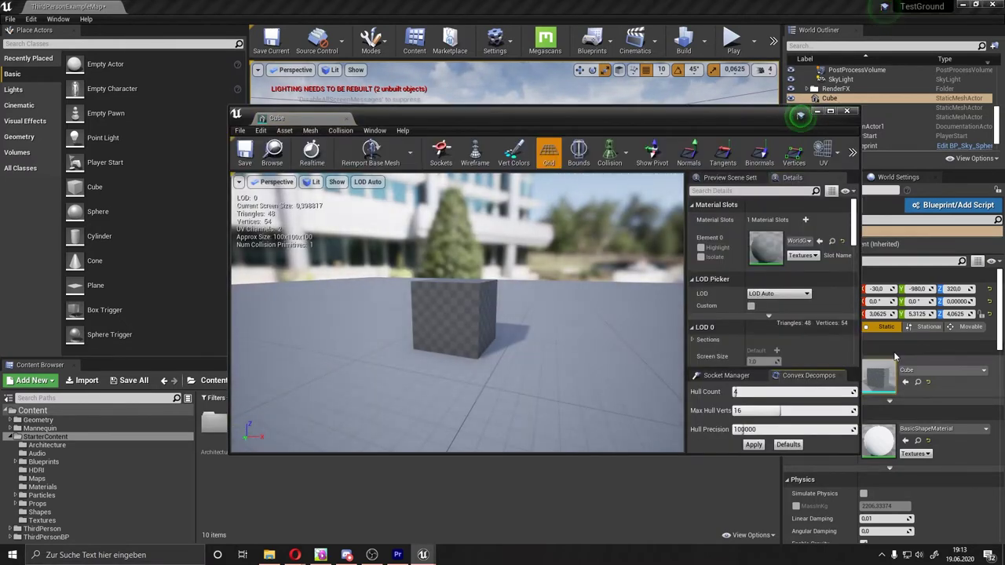
pyautogui.moveTo(471, 272); pyautogui.dragTo(469, 260)
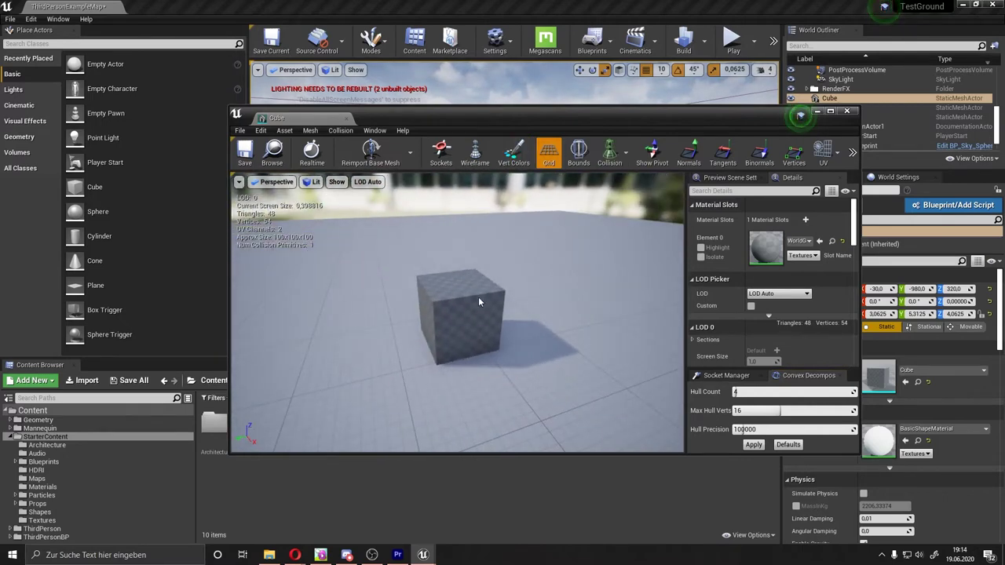
pyautogui.click(728, 160)
pyautogui.click(723, 157)
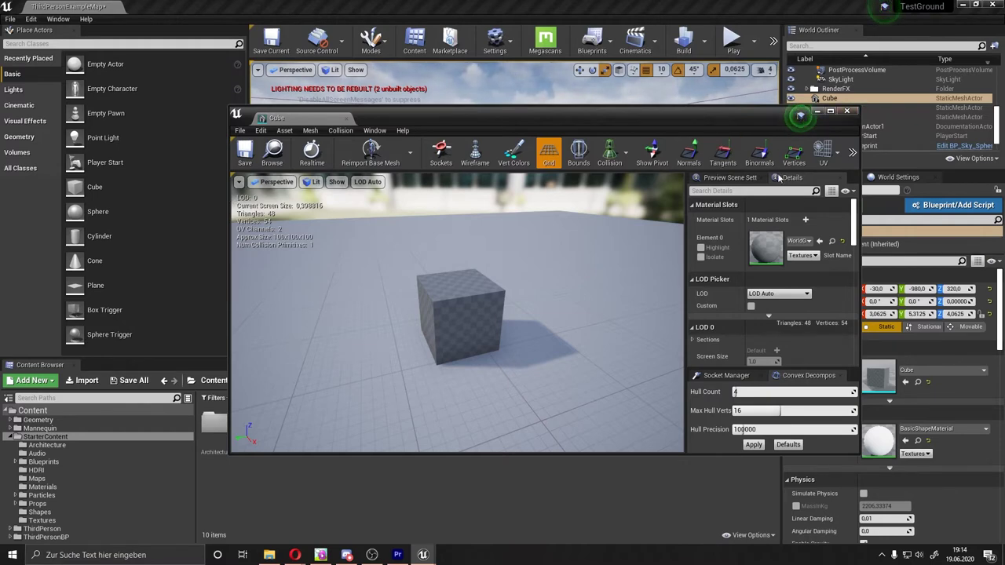
pyautogui.scroll(-5, 774, 314)
pyautogui.scroll(-3, 775, 330)
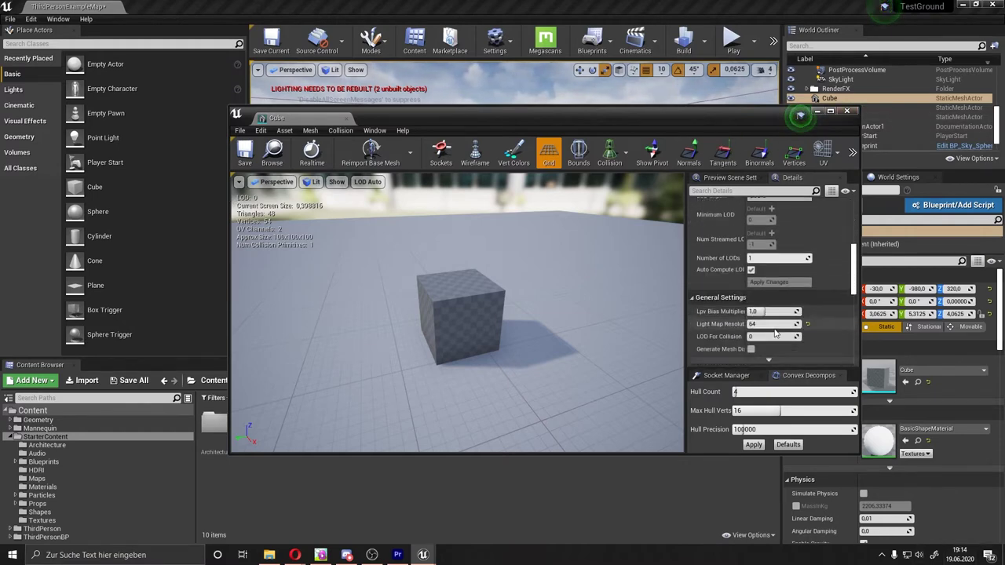
pyautogui.scroll(-2, 775, 334)
pyautogui.scroll(10, 775, 314)
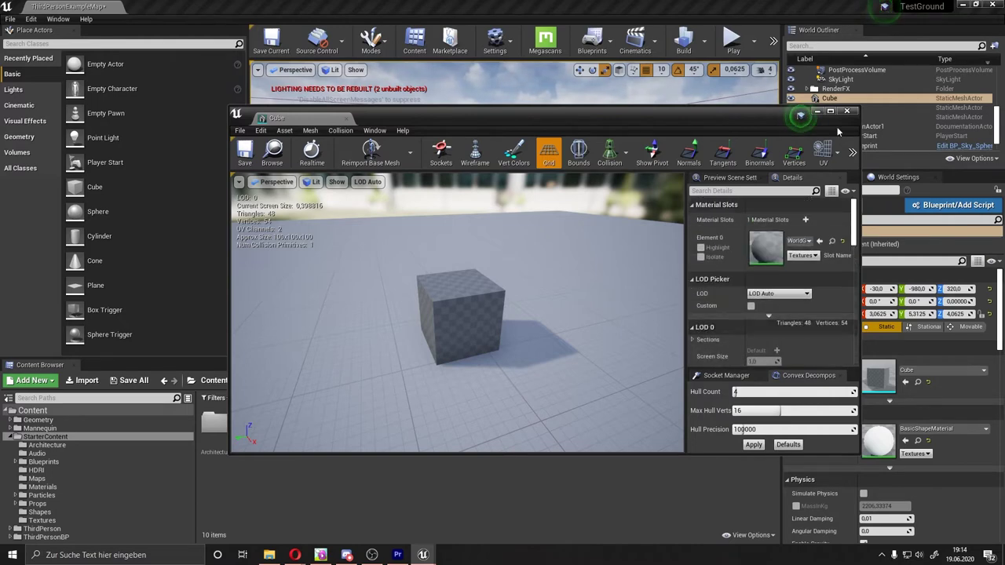
pyautogui.click(847, 112)
# - Place a Linear_Stair_StaticMesh from ThirdPerson > Meshes into the level
pyautogui.moveTo(550, 236); pyautogui.dragTo(519, 220, button='right')
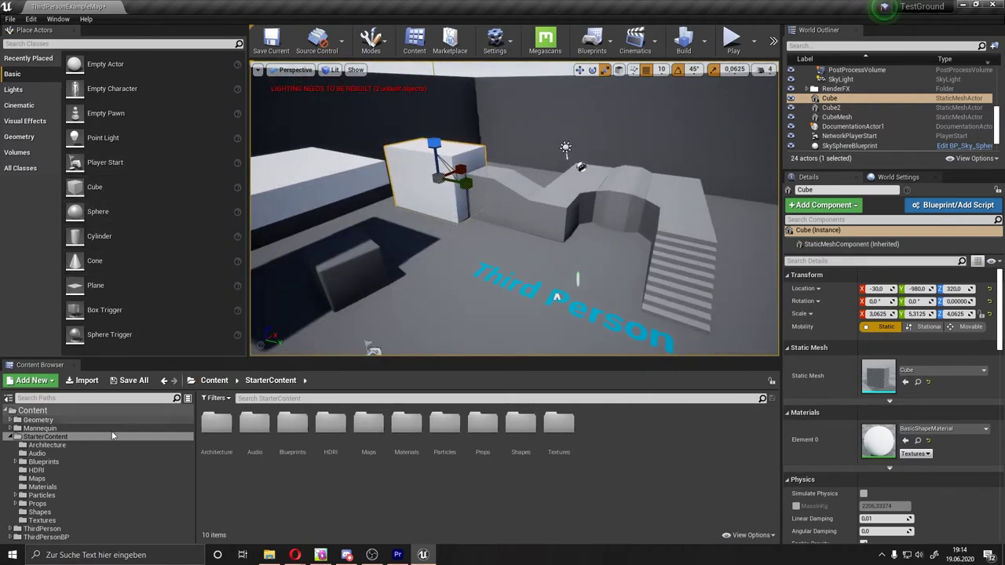
pyautogui.click(46, 537)
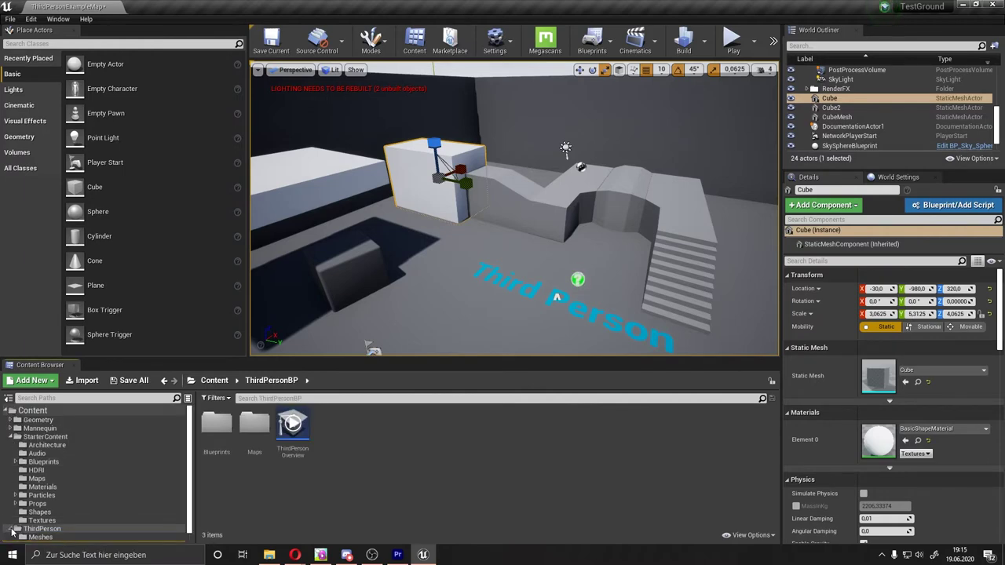
pyautogui.click(11, 528)
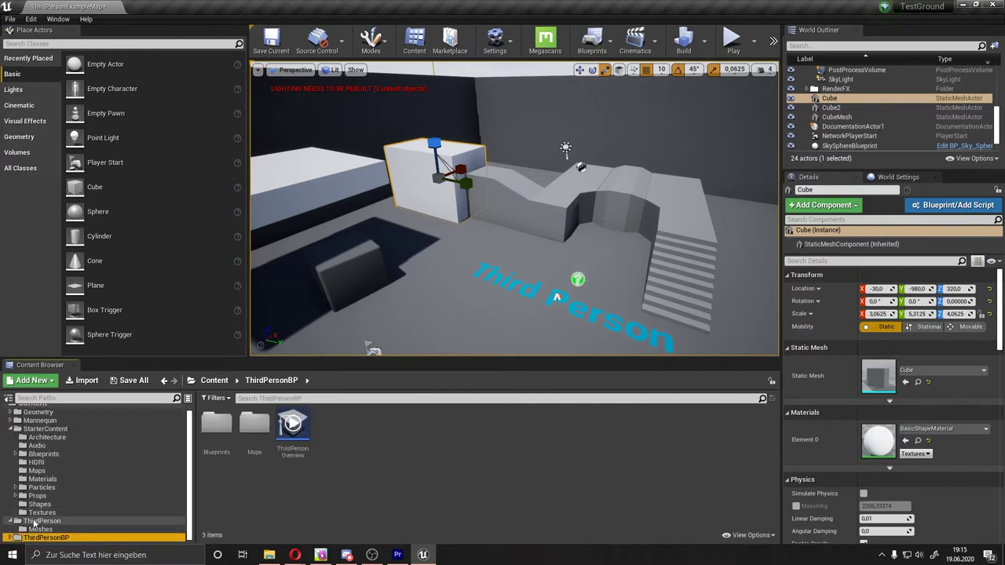
pyautogui.click(38, 529)
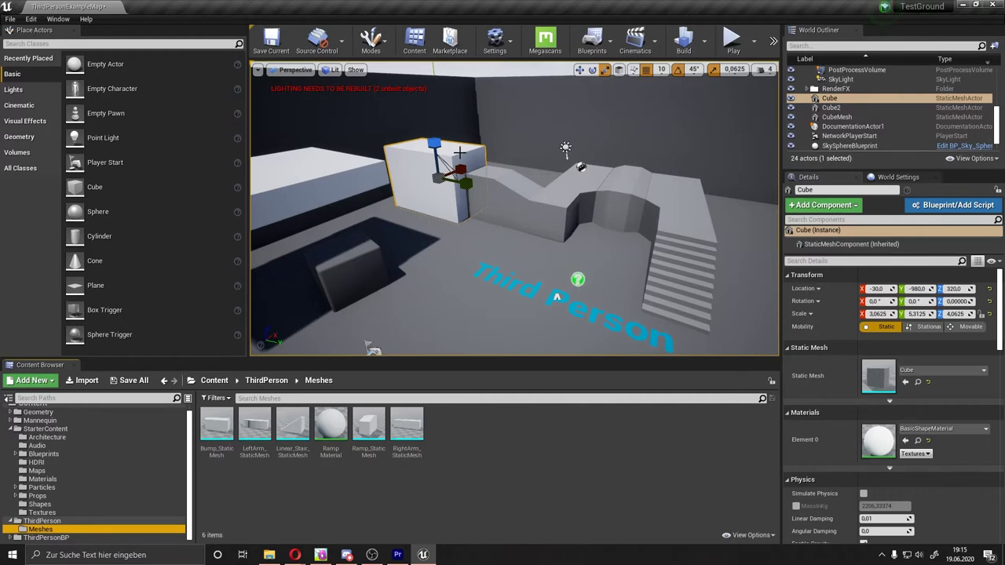
pyautogui.moveTo(294, 430); pyautogui.dragTo(717, 257)
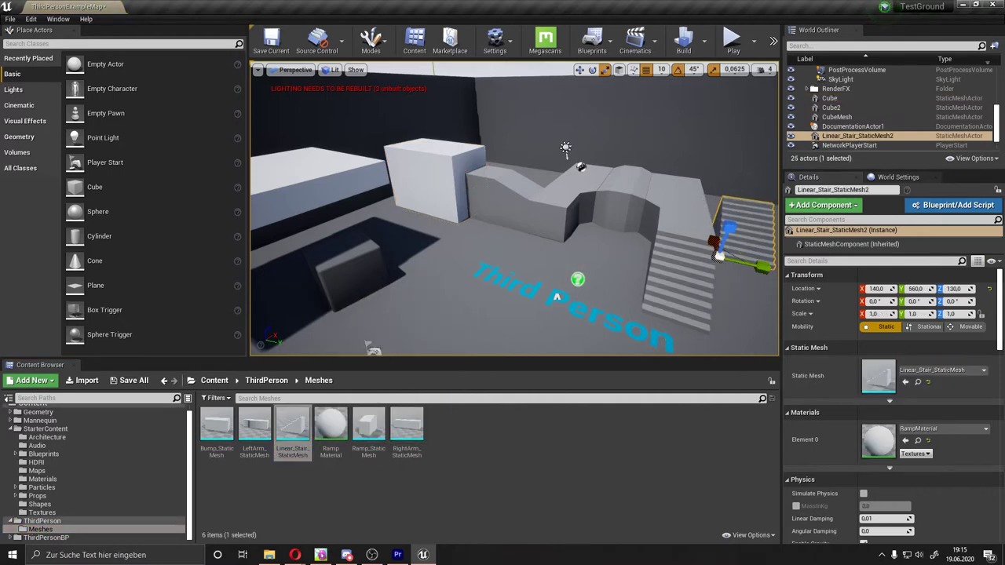
# - Rotate the stair -90° and slide it along X to 490 beside the walkway
pyautogui.press('f')
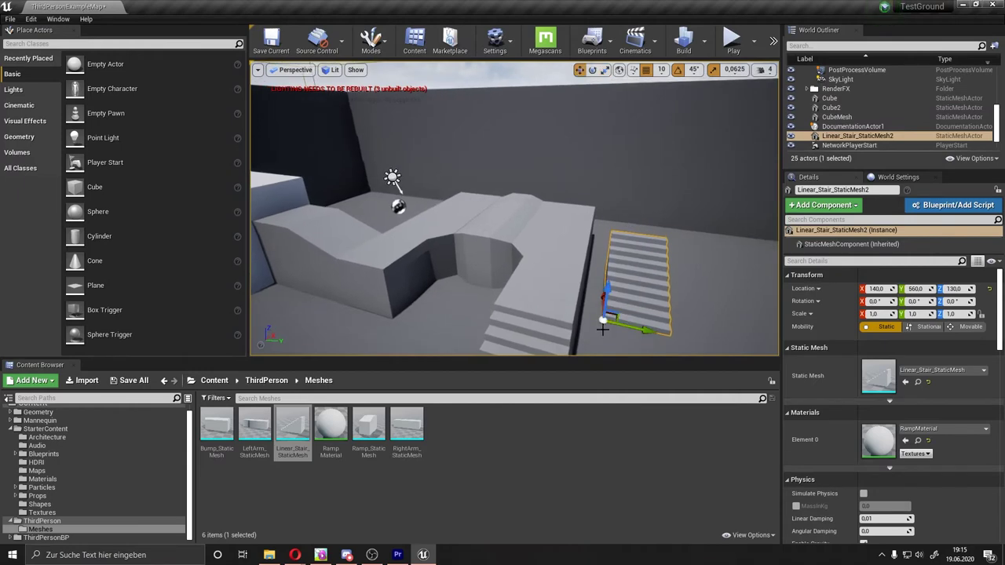
pyautogui.moveTo(604, 281); pyautogui.dragTo(527, 307)
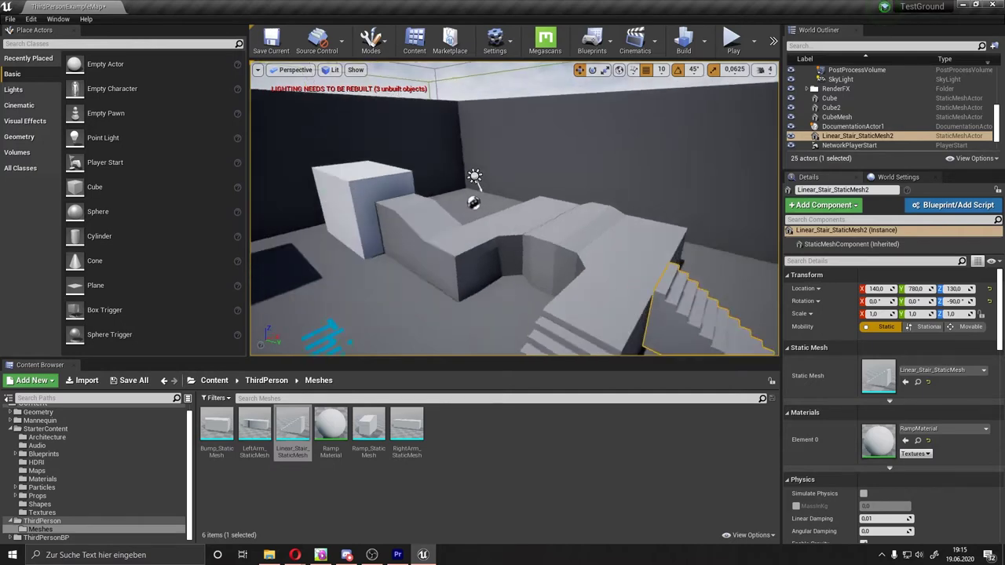
pyautogui.moveTo(712, 345); pyautogui.dragTo(606, 316, button='right')
pyautogui.moveTo(554, 331)
pyautogui.mouseDown()
pyautogui.moveTo(651, 339)
pyautogui.moveTo(588, 351)
pyautogui.mouseUp()
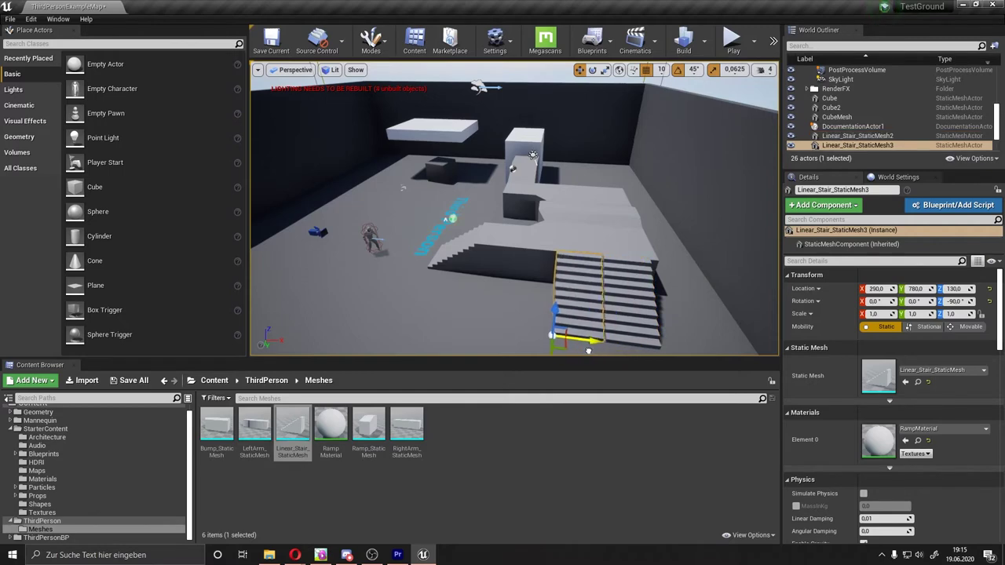
pyautogui.moveTo(588, 354); pyautogui.dragTo(589, 259, button='right')
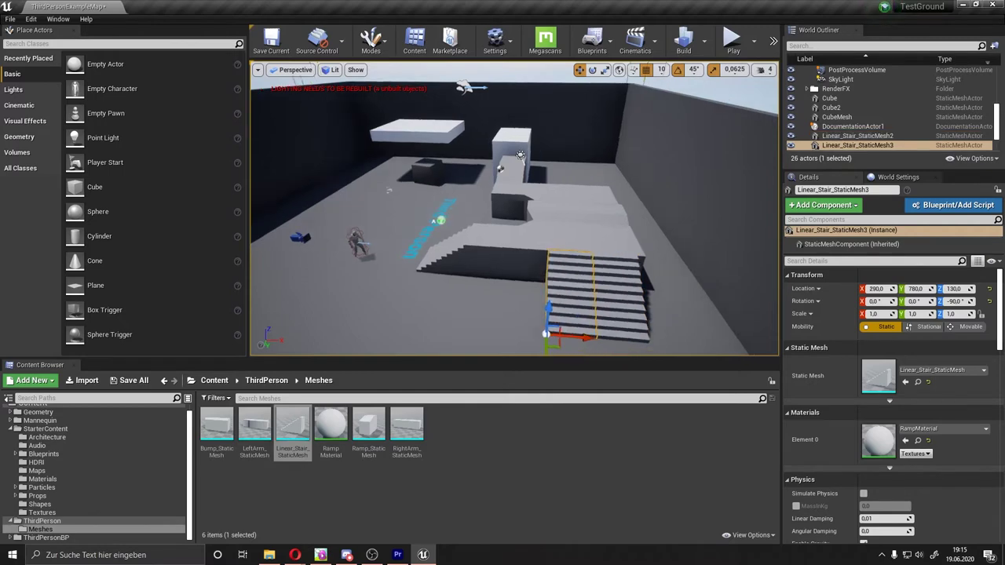
pyautogui.click(577, 287)
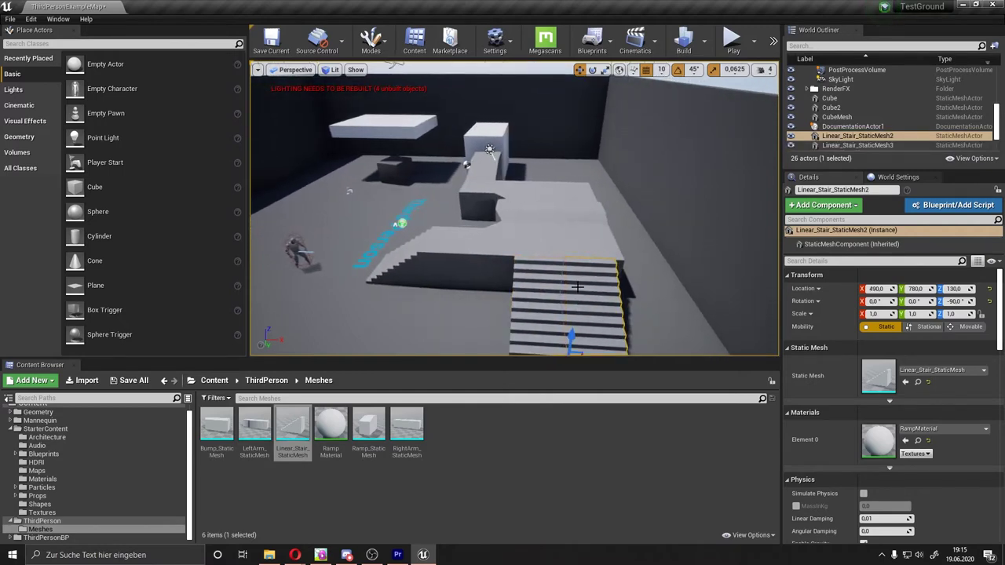
pyautogui.moveTo(596, 298); pyautogui.dragTo(579, 328)
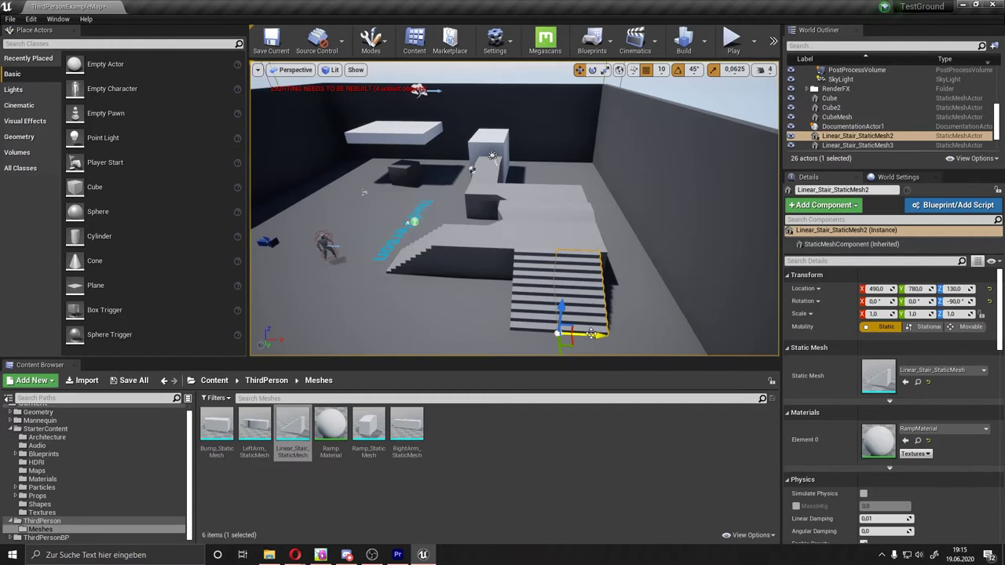
pyautogui.moveTo(583, 334)
pyautogui.mouseDown()
pyautogui.moveTo(584, 298)
pyautogui.moveTo(598, 349)
pyautogui.moveTo(634, 351)
pyautogui.mouseUp()
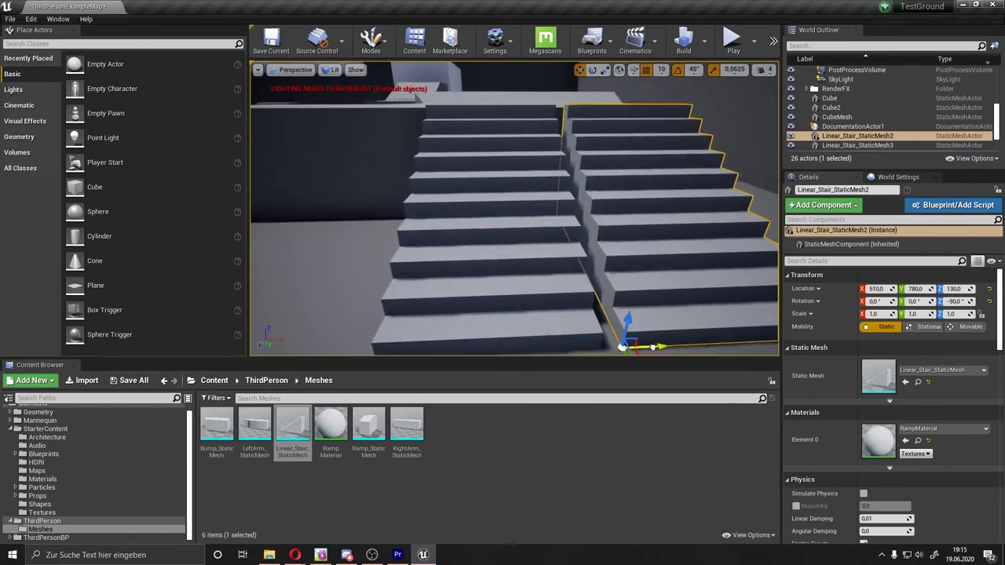
pyautogui.moveTo(641, 167); pyautogui.dragTo(531, 149, button='right')
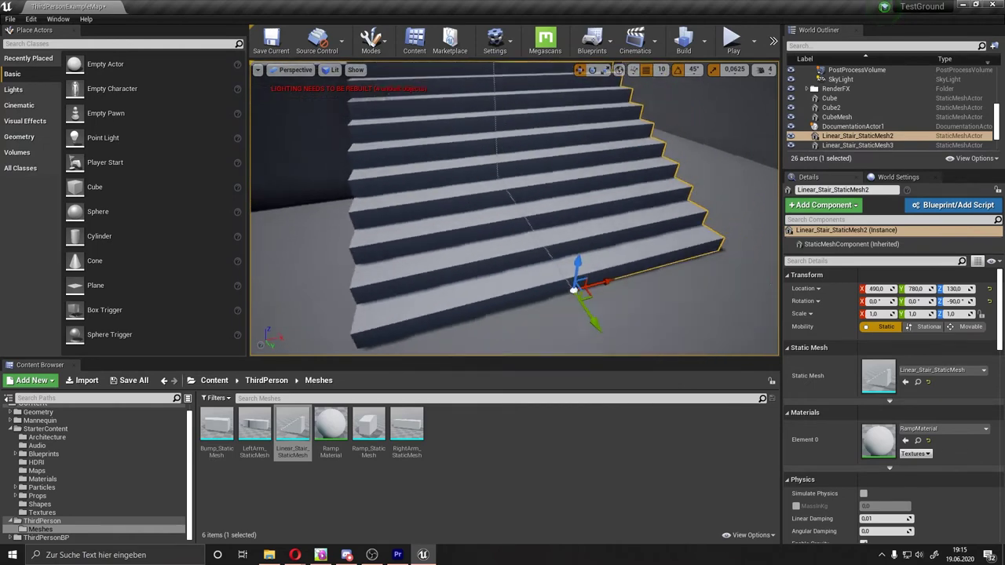
# - Delete Wall11 and duplicate the floor as Floor2 extending past the removed wall
pyautogui.click(549, 164)
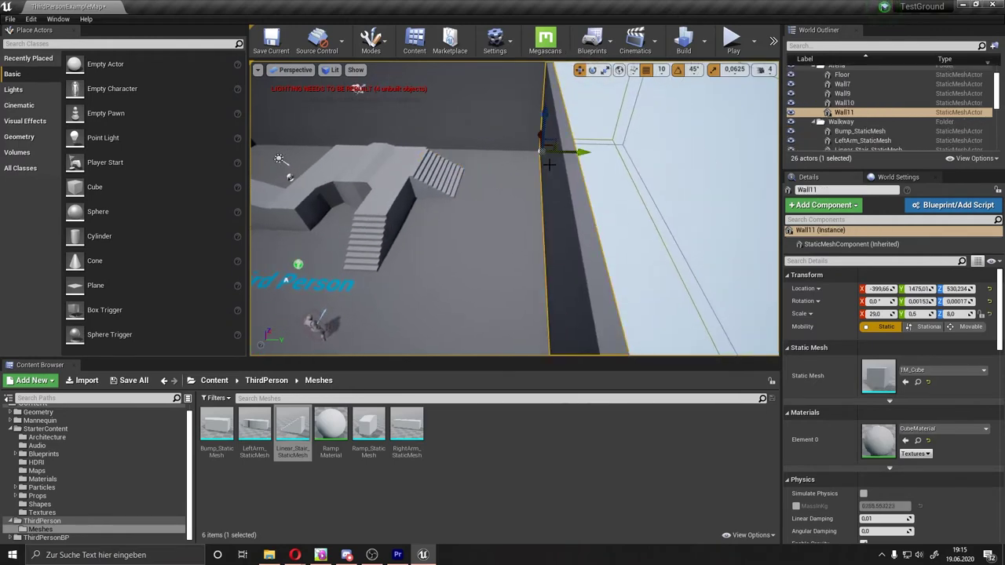
pyautogui.press('Delete')
pyautogui.click(491, 216)
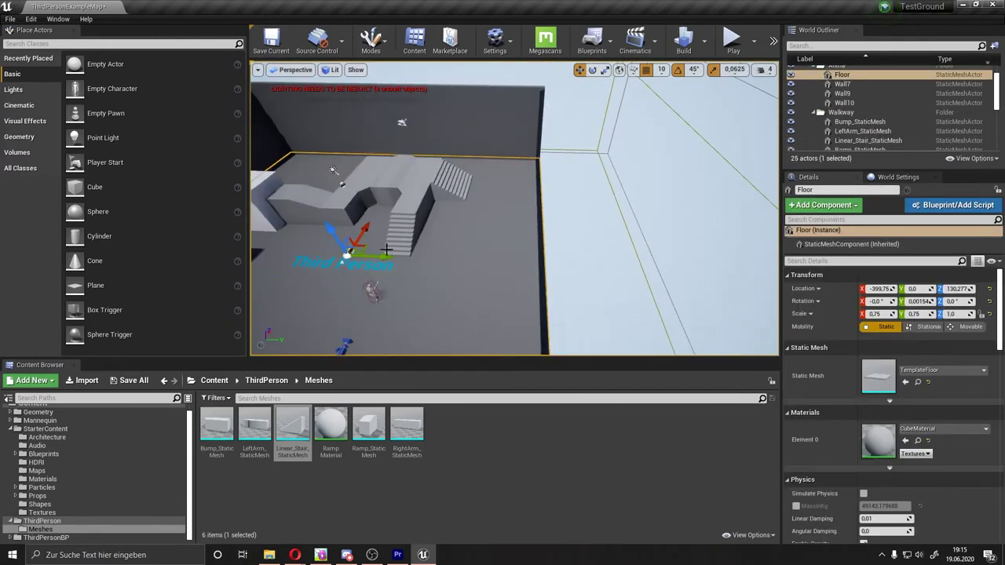
pyautogui.keyDown('alt'); pyautogui.moveTo(369, 263); pyautogui.dragTo(750, 304); pyautogui.keyUp('alt')
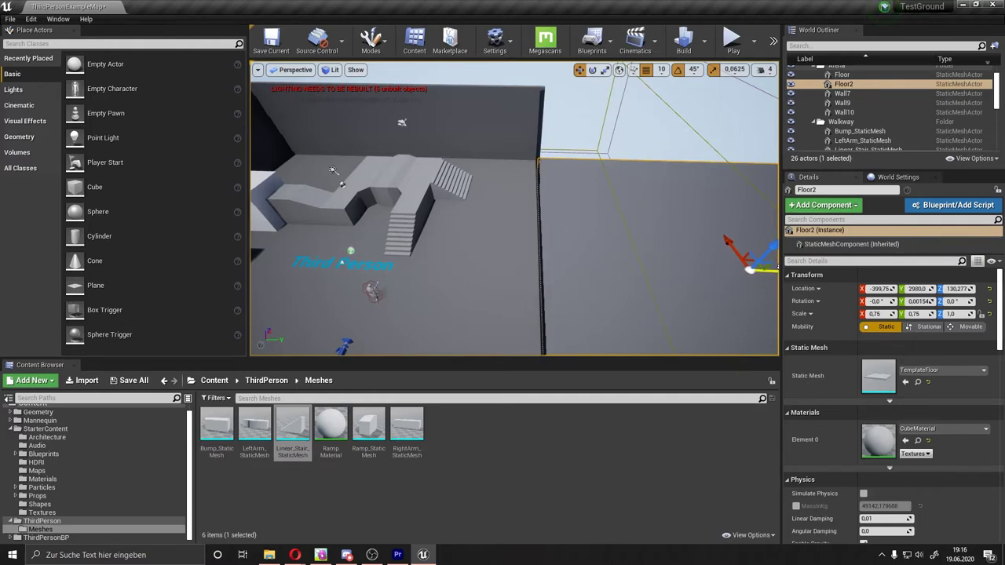
pyautogui.moveTo(778, 270); pyautogui.dragTo(691, 251, button='right')
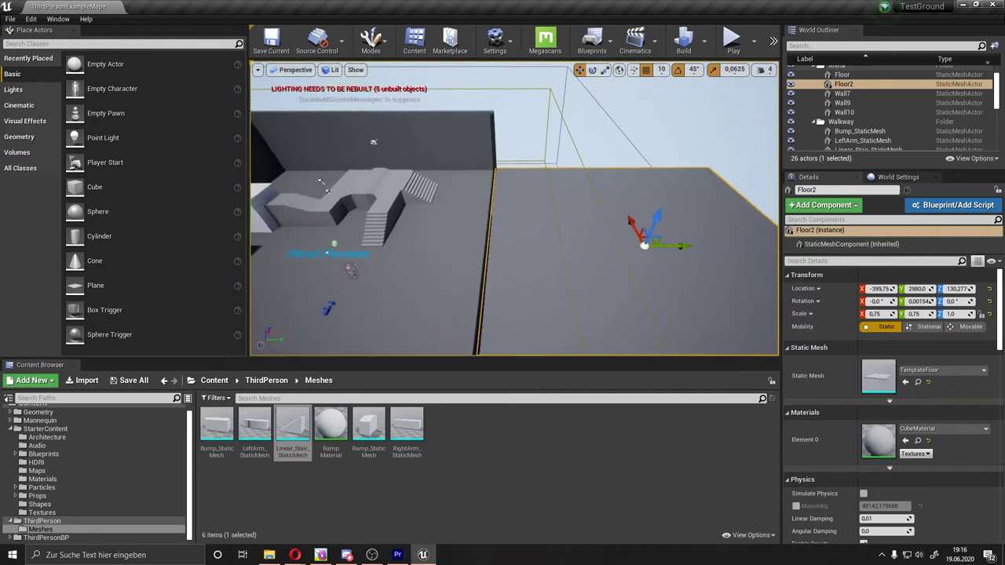
pyautogui.moveTo(320, 181)
pyautogui.mouseDown(button='right')
pyautogui.moveTo(306, 97)
pyautogui.moveTo(267, 187)
pyautogui.mouseUp(button='right')
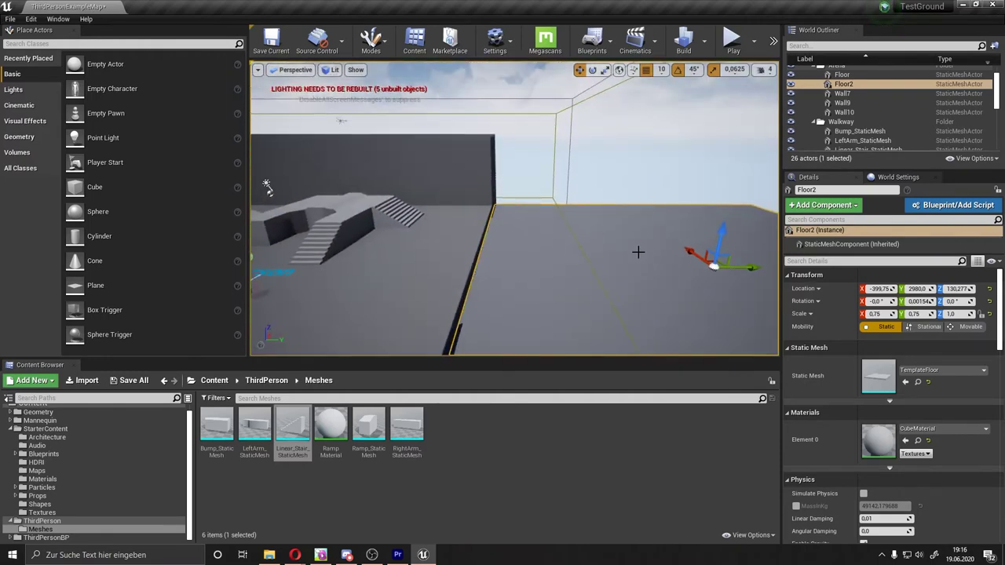
pyautogui.moveTo(267, 187)
pyautogui.mouseDown(button='right')
pyautogui.moveTo(552, 218)
pyautogui.moveTo(526, 217)
pyautogui.mouseUp(button='right')
# - Place a Shape_Torus from StarterContent Shapes at -1110, 40, 130
pyautogui.click(552, 218)
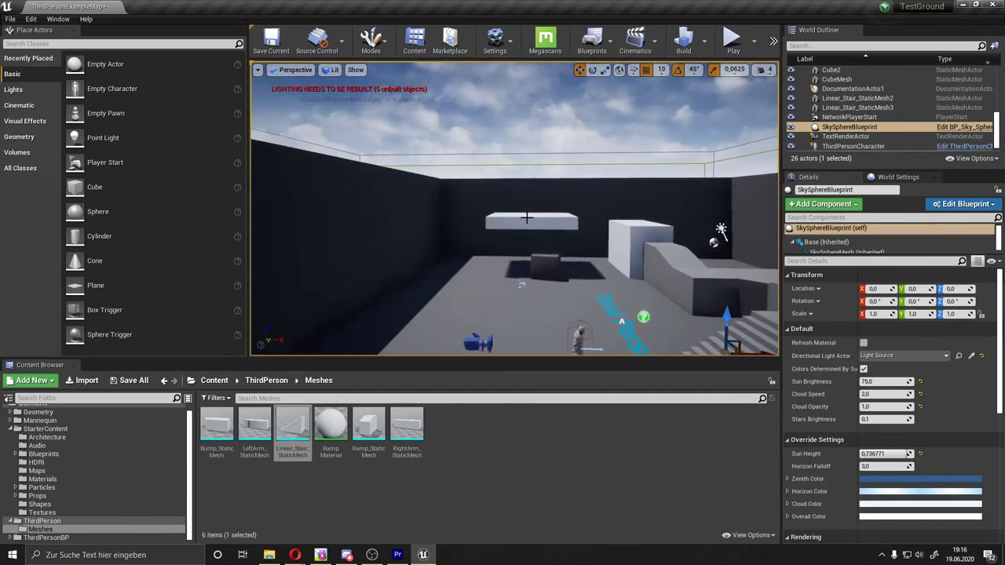
pyautogui.click(67, 504)
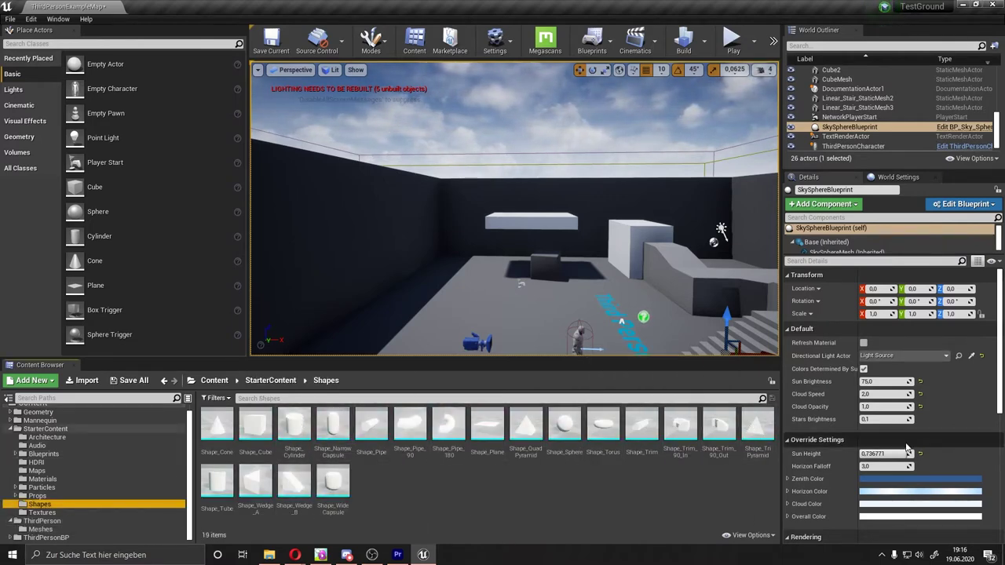
pyautogui.moveTo(614, 434); pyautogui.dragTo(495, 322)
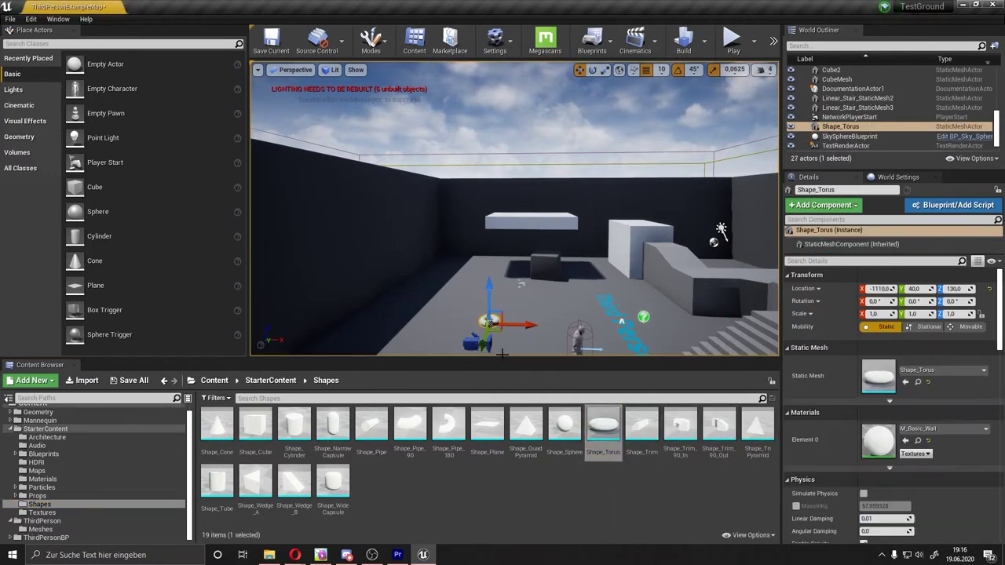
pyautogui.press('f')
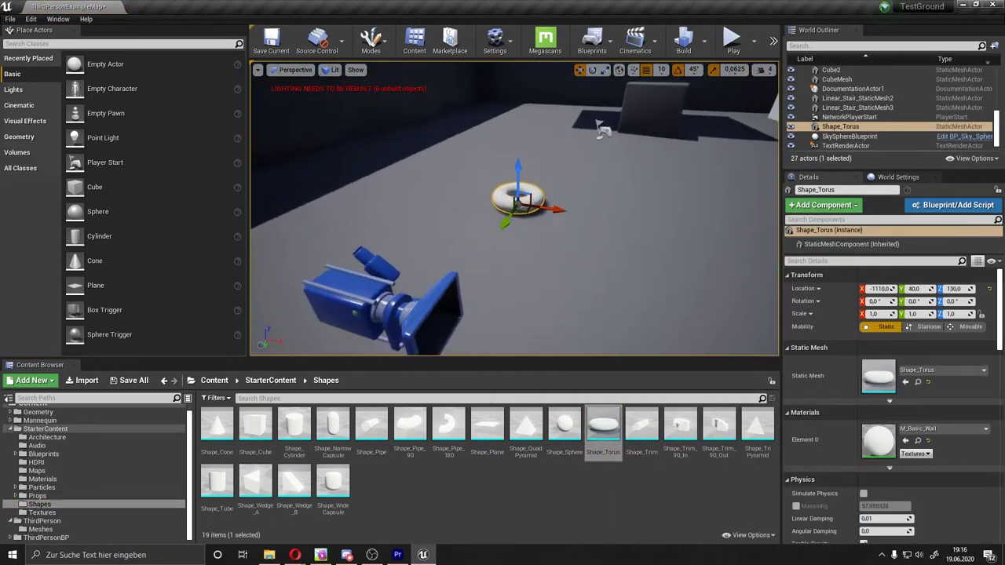
# - Add a Shape_Sphere and settle it on the torus at -1110, 40, 190
pyautogui.moveTo(565, 424); pyautogui.dragTo(526, 284)
pyautogui.moveTo(508, 284); pyautogui.dragTo(508, 284, button='right')
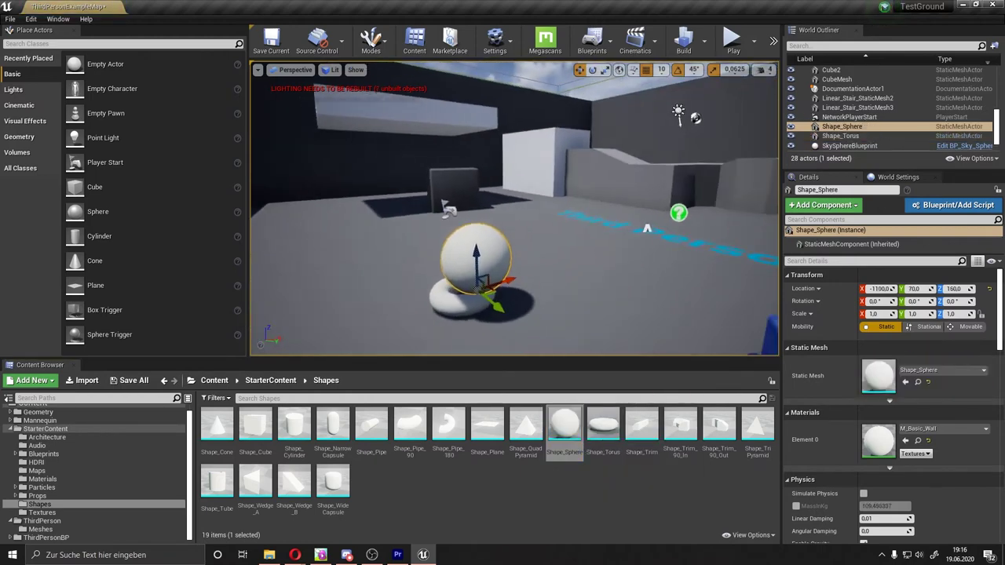
pyautogui.moveTo(501, 314); pyautogui.dragTo(496, 312)
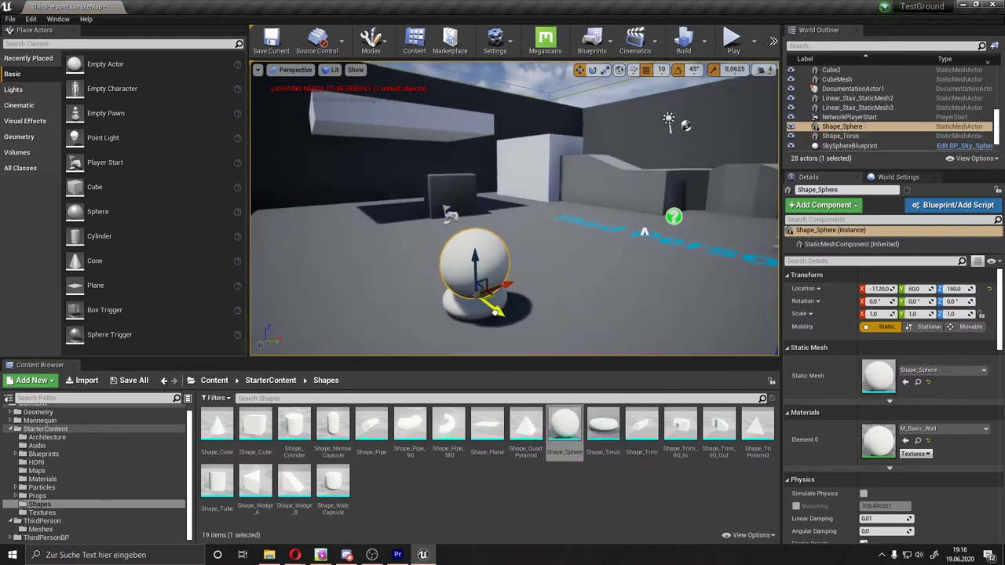
pyautogui.moveTo(476, 267); pyautogui.dragTo(476, 275)
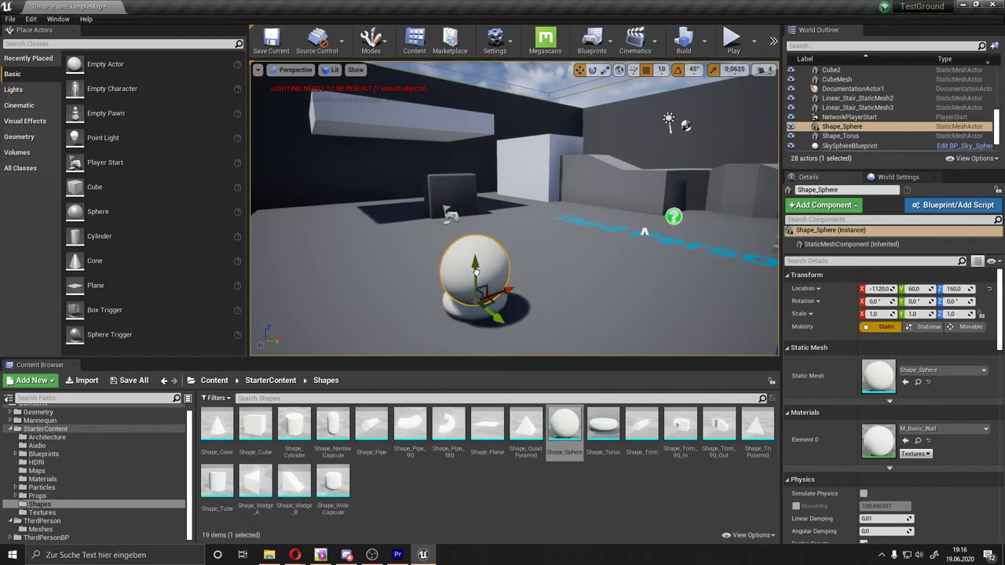
pyautogui.moveTo(487, 279); pyautogui.dragTo(582, 320, button='right')
pyautogui.moveTo(581, 320); pyautogui.dragTo(570, 323)
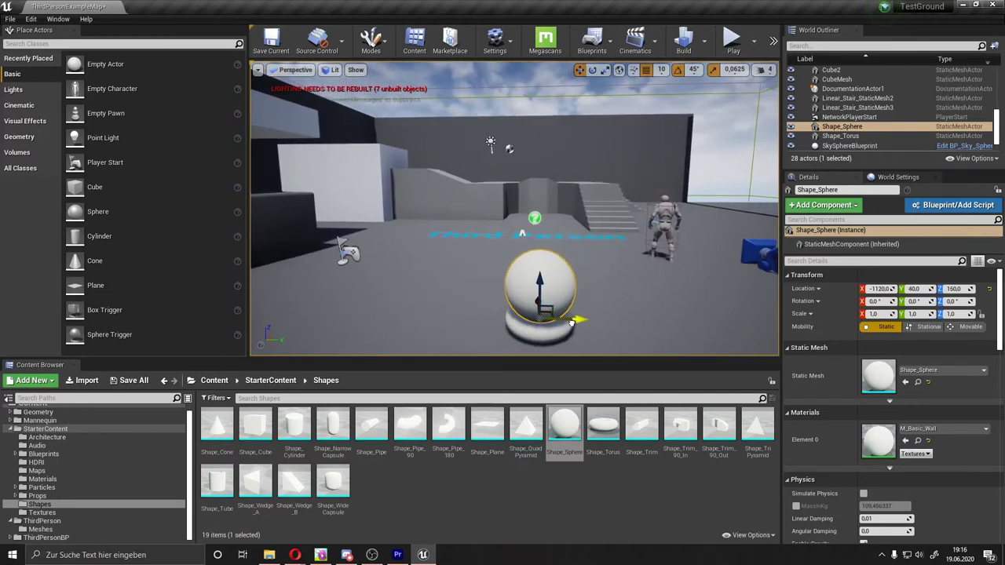
pyautogui.moveTo(570, 323); pyautogui.dragTo(510, 274, button='right')
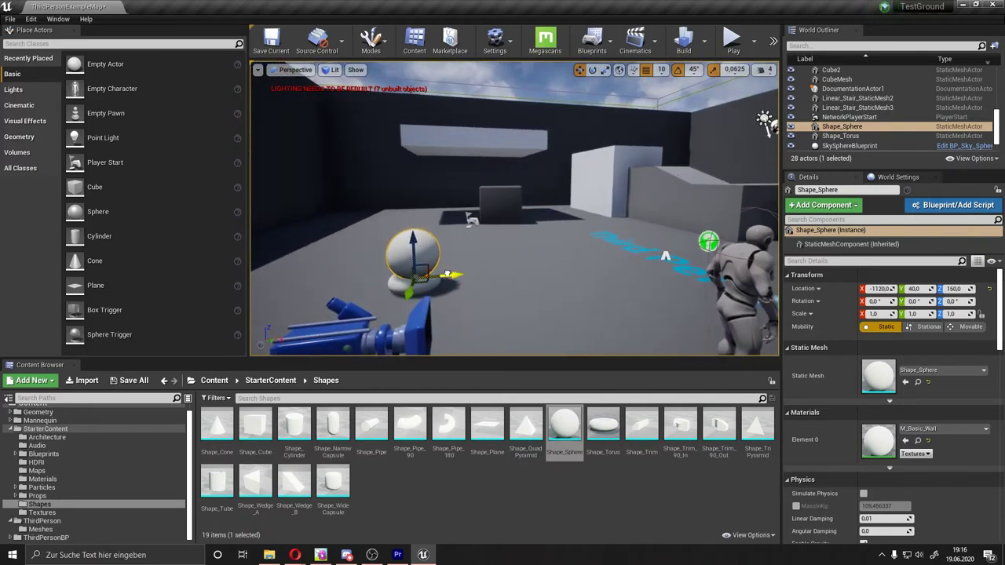
pyautogui.press('f')
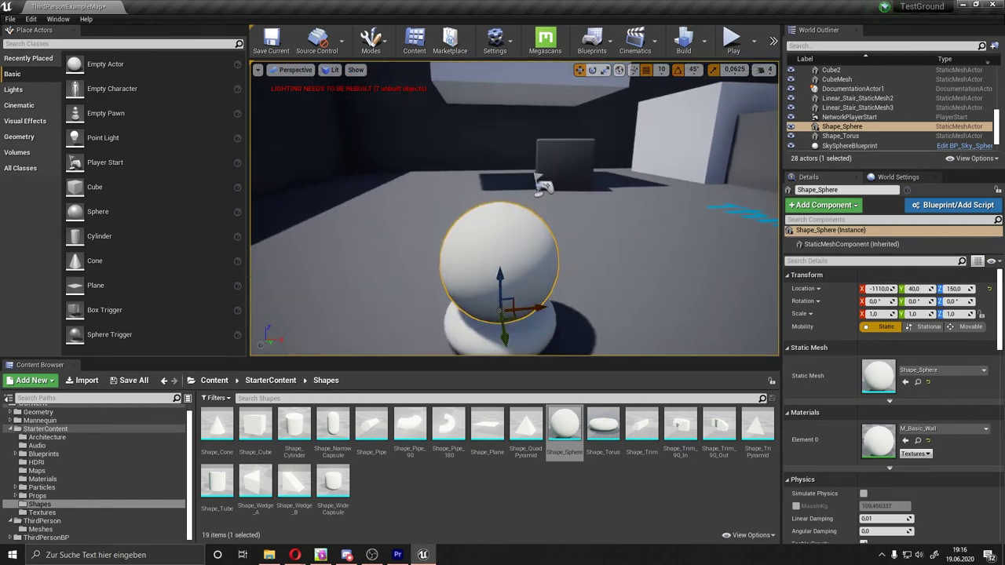
pyautogui.moveTo(528, 311); pyautogui.dragTo(578, 348, button='right')
pyautogui.scroll(-5, 578, 348)
# - Alt-drag a copy of the torus upward onto the stack
pyautogui.click(502, 310)
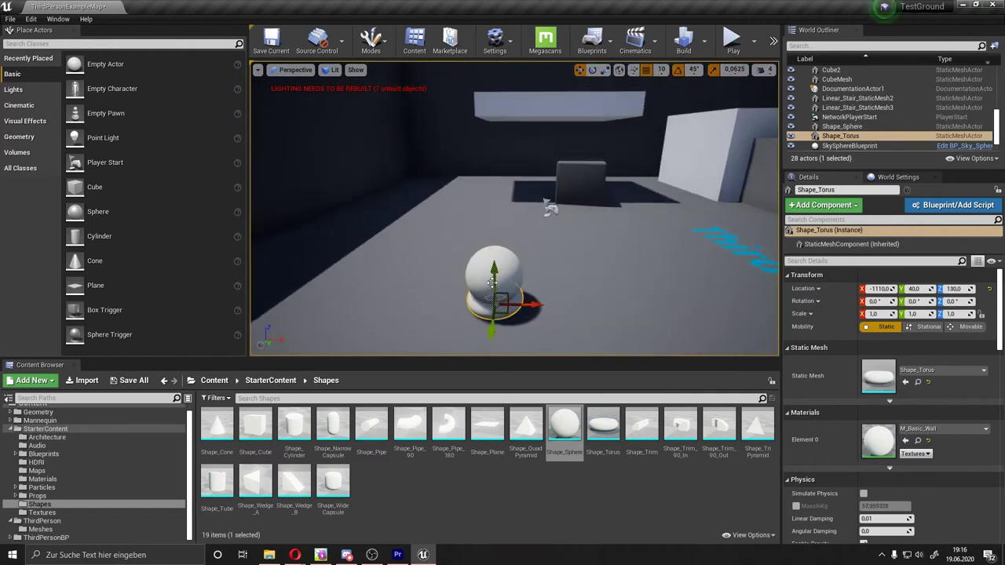
pyautogui.keyDown('alt'); pyautogui.moveTo(482, 267); pyautogui.dragTo(482, 236); pyautogui.keyUp('alt')
pyautogui.scroll(-5, 605, 220)
# - Add a Shape_NarrowCapsule on top and scale its X and Y to 0.3125
pyautogui.moveTo(333, 428); pyautogui.dragTo(493, 287)
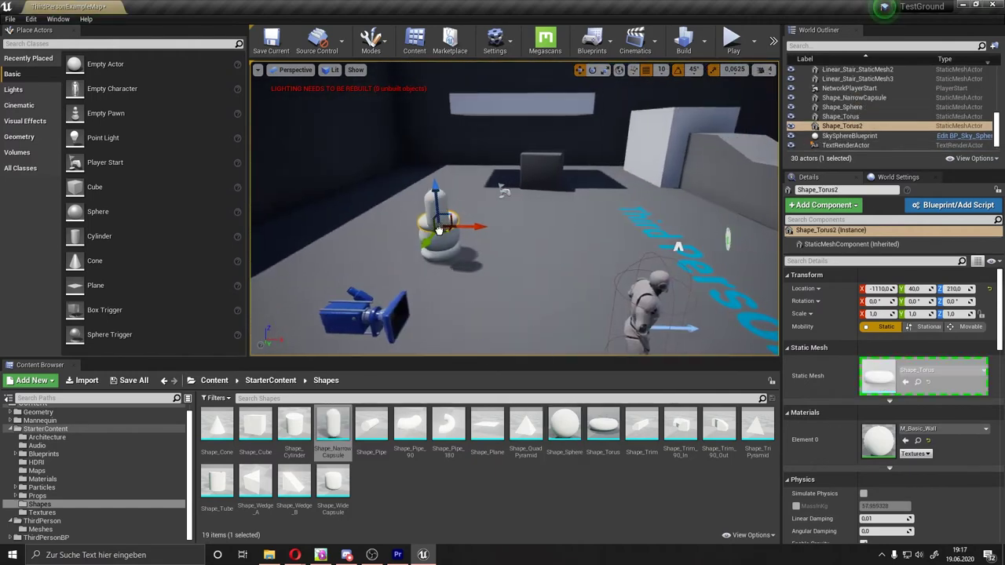
pyautogui.press('f')
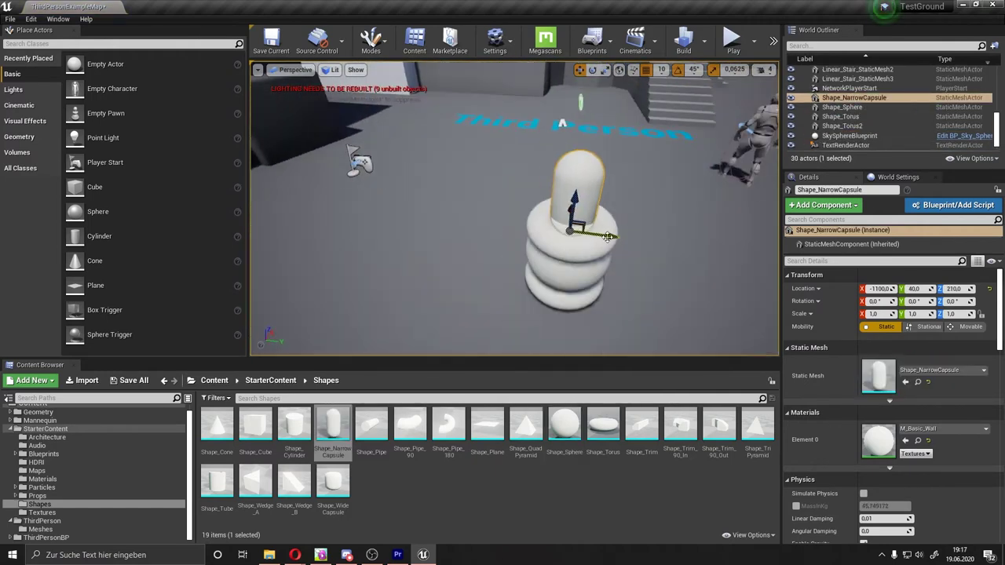
pyautogui.moveTo(493, 287)
pyautogui.mouseDown(button='right')
pyautogui.moveTo(326, 213)
pyautogui.moveTo(377, 197)
pyautogui.moveTo(363, 208)
pyautogui.mouseUp(button='right')
pyautogui.press('r')
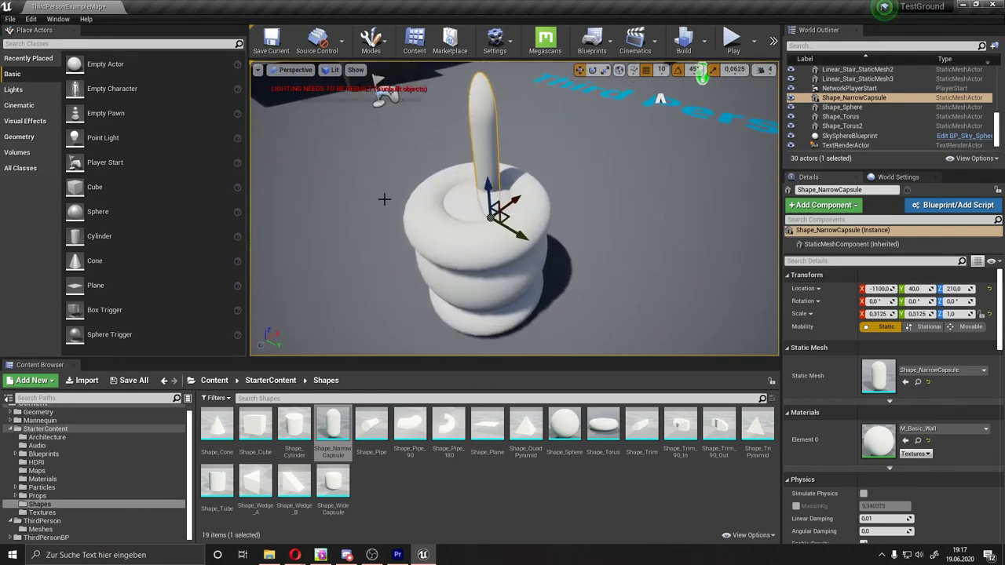
pyautogui.moveTo(502, 203); pyautogui.dragTo(497, 199)
pyautogui.moveTo(498, 199); pyautogui.dragTo(471, 189, button='right')
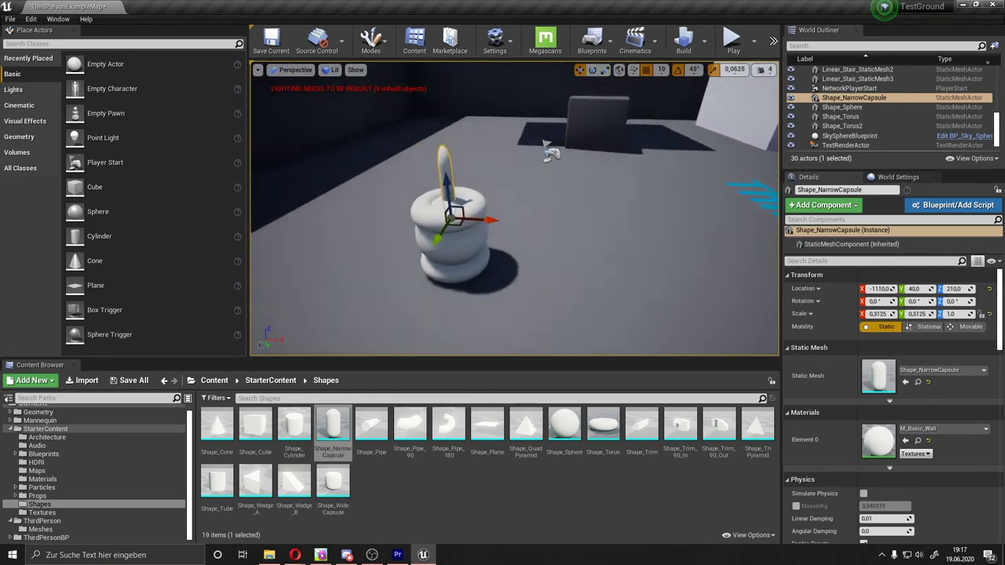
pyautogui.click(575, 216)
pyautogui.moveTo(576, 216)
pyautogui.mouseDown(button='right')
pyautogui.moveTo(526, 184)
pyautogui.moveTo(542, 188)
pyautogui.mouseUp(button='right')
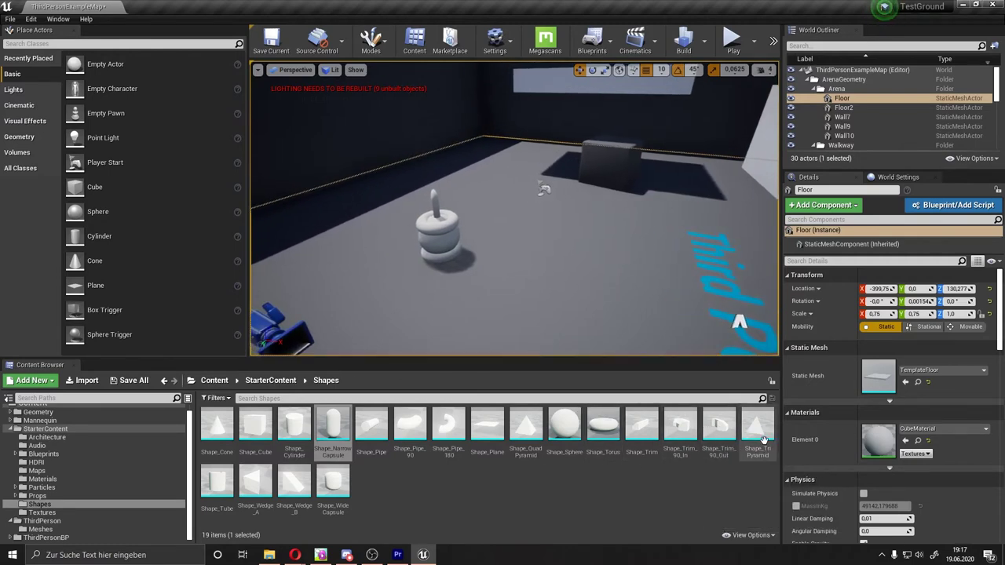
# - Stack three Shape_TriPyramids into a tree, enlarging the middle one and aligning the top one
pyautogui.moveTo(757, 425)
pyautogui.mouseDown()
pyautogui.moveTo(504, 243)
pyautogui.moveTo(502, 184)
pyautogui.mouseUp()
pyautogui.scroll(5, 560, 212)
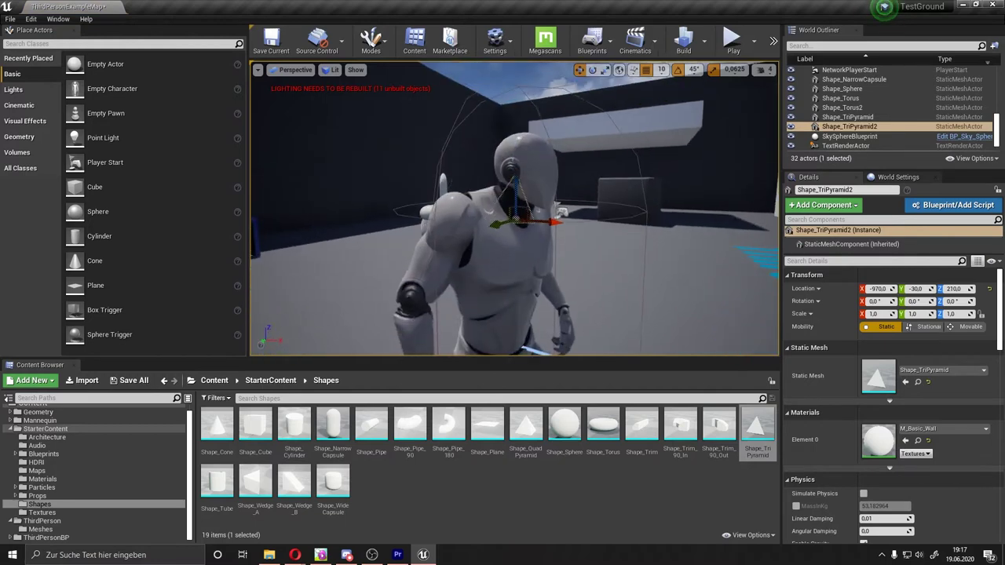
pyautogui.scroll(3, 509, 212)
pyautogui.moveTo(508, 206)
pyautogui.keyDown('alt'); pyautogui.mouseDown()
pyautogui.moveTo(505, 139)
pyautogui.moveTo(505, 154)
pyautogui.mouseUp(); pyautogui.keyUp('alt')
pyautogui.keyDown('ctrl'); pyautogui.click(506, 207); pyautogui.keyUp('ctrl')
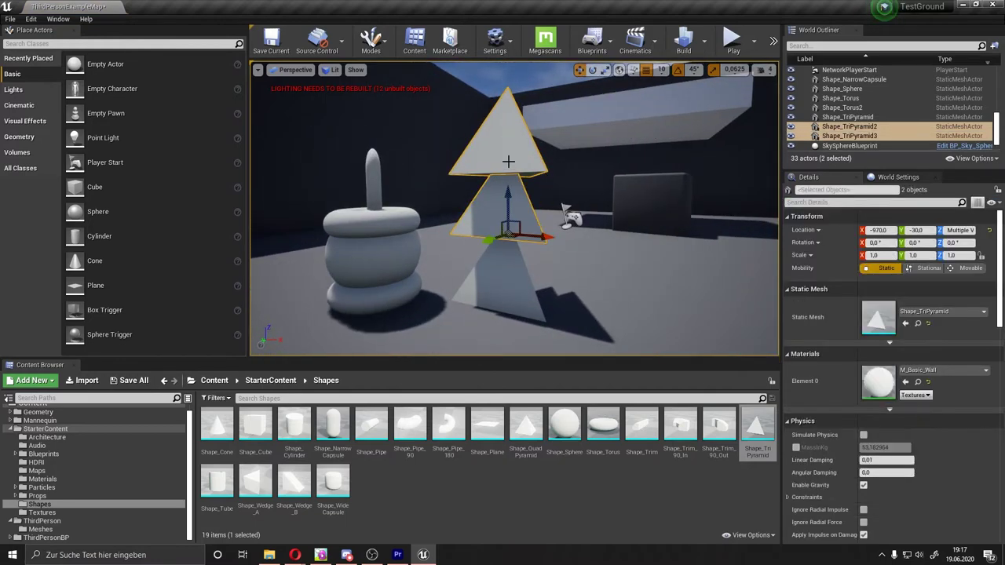
pyautogui.click(493, 267)
pyautogui.click(510, 238)
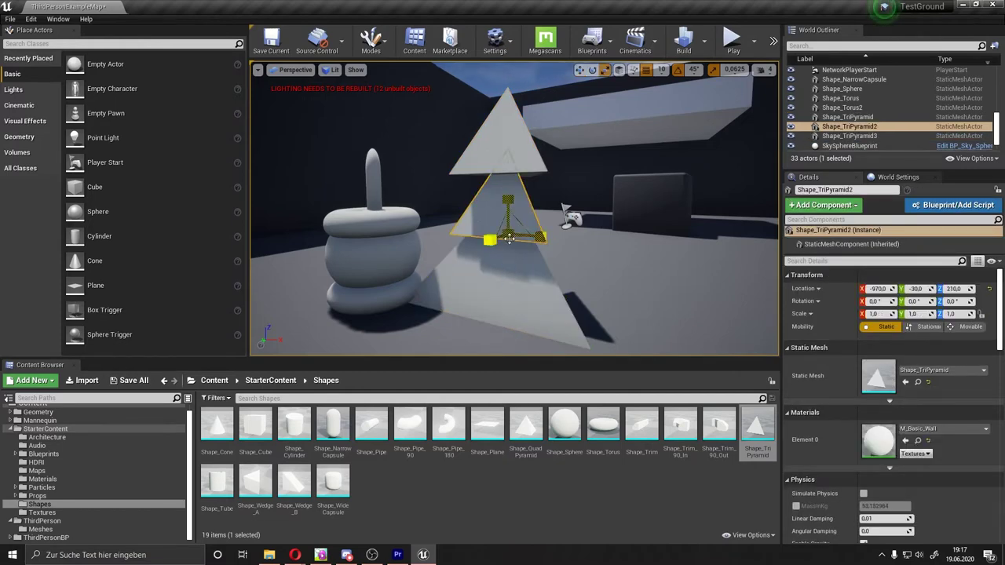
pyautogui.moveTo(508, 234); pyautogui.dragTo(550, 205, button='right')
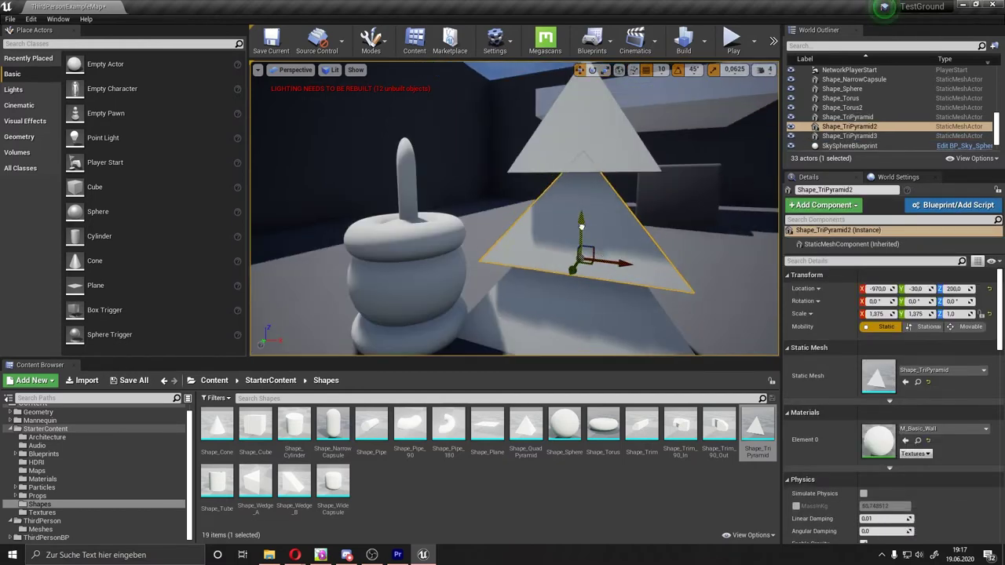
pyautogui.click(587, 173)
pyautogui.moveTo(586, 172); pyautogui.dragTo(597, 168)
pyautogui.scroll(-3, 597, 168)
pyautogui.keyDown('ctrl'); pyautogui.click(613, 176); pyautogui.keyUp('ctrl')
pyautogui.keyDown('ctrl'); pyautogui.click(612, 243); pyautogui.keyUp('ctrl')
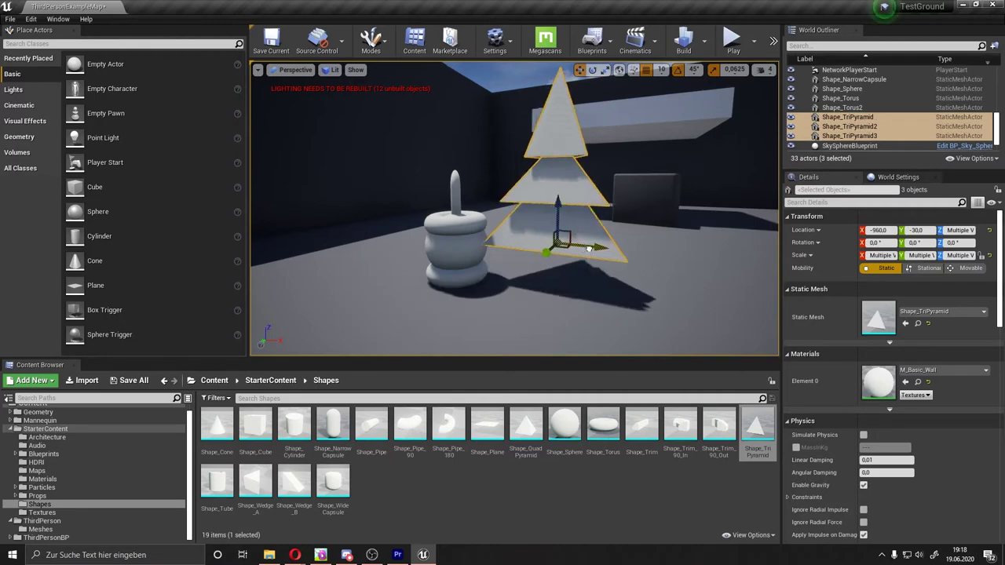
# - Add a thin Shape_Cube trunk under the pyramids at -880, -40, 130, then browse the Architecture folder
pyautogui.moveTo(263, 424); pyautogui.dragTo(606, 288)
pyautogui.moveTo(605, 288); pyautogui.dragTo(549, 235, button='right')
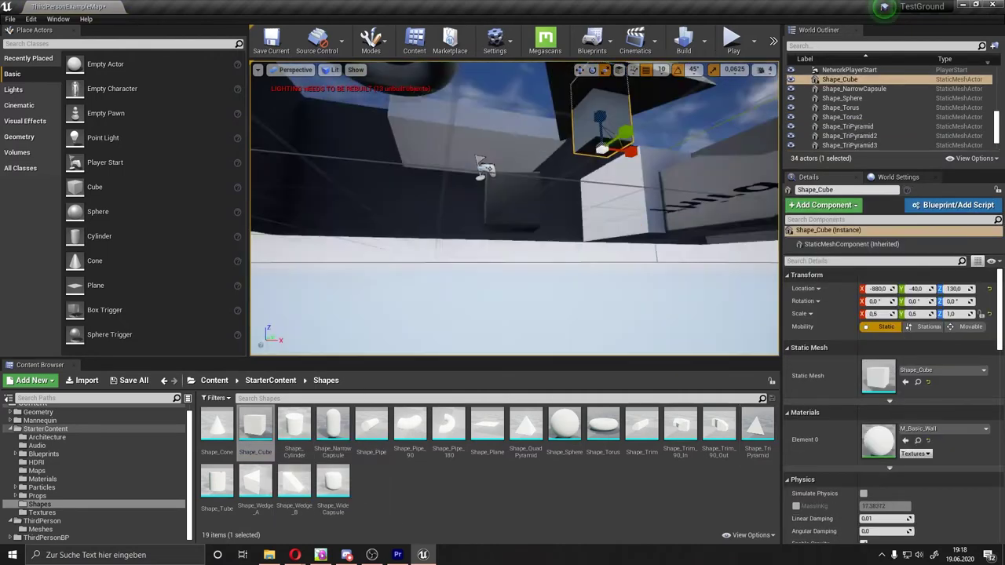
pyautogui.moveTo(561, 280); pyautogui.dragTo(542, 295)
pyautogui.moveTo(542, 295); pyautogui.dragTo(510, 259, button='right')
pyautogui.press('f')
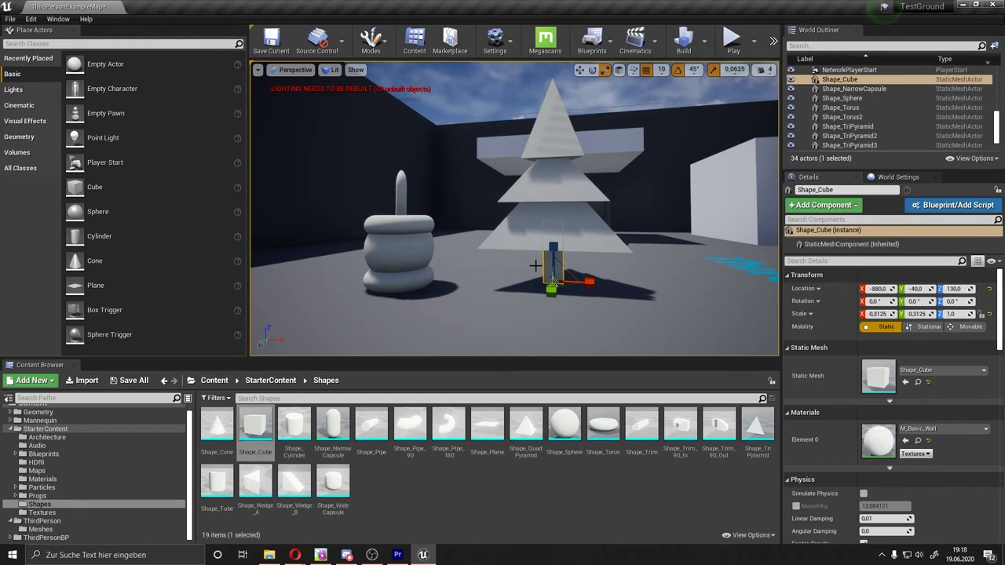
pyautogui.moveTo(643, 145)
pyautogui.mouseDown(button='right')
pyautogui.moveTo(688, 254)
pyautogui.moveTo(616, 223)
pyautogui.mouseUp(button='right')
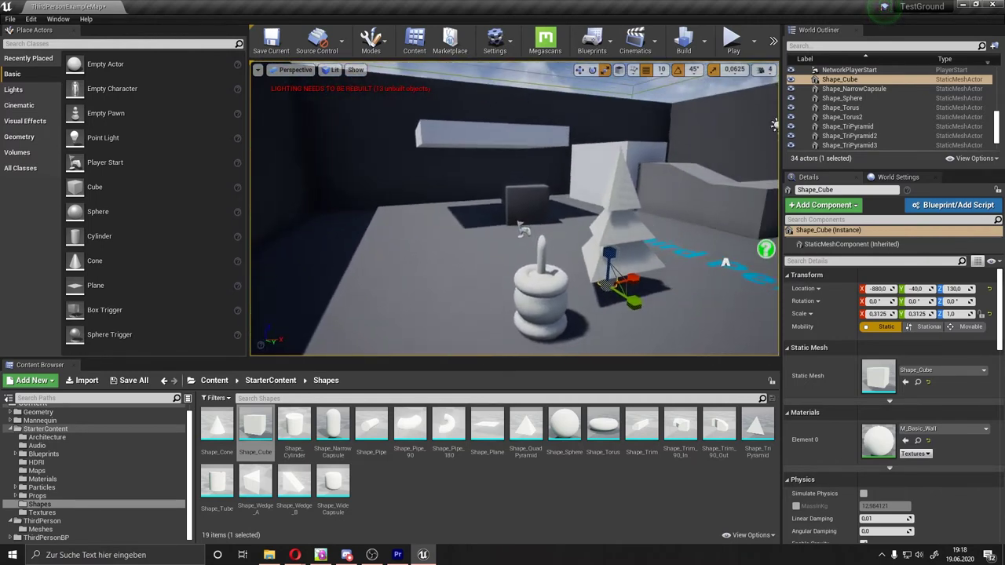
pyautogui.moveTo(616, 223); pyautogui.dragTo(534, 196, button='right')
pyautogui.moveTo(504, 241); pyautogui.dragTo(381, 229, button='right')
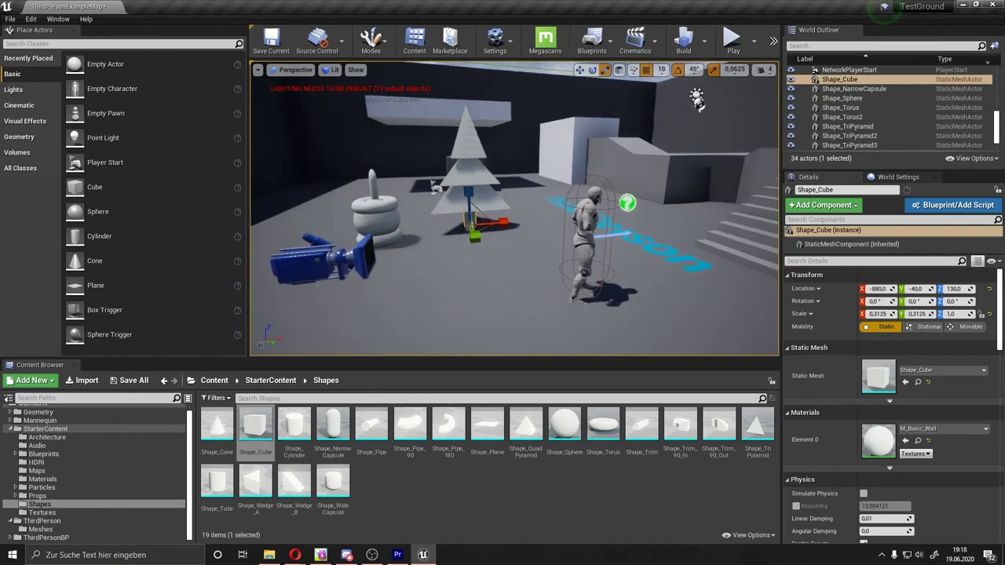
pyautogui.click(65, 438)
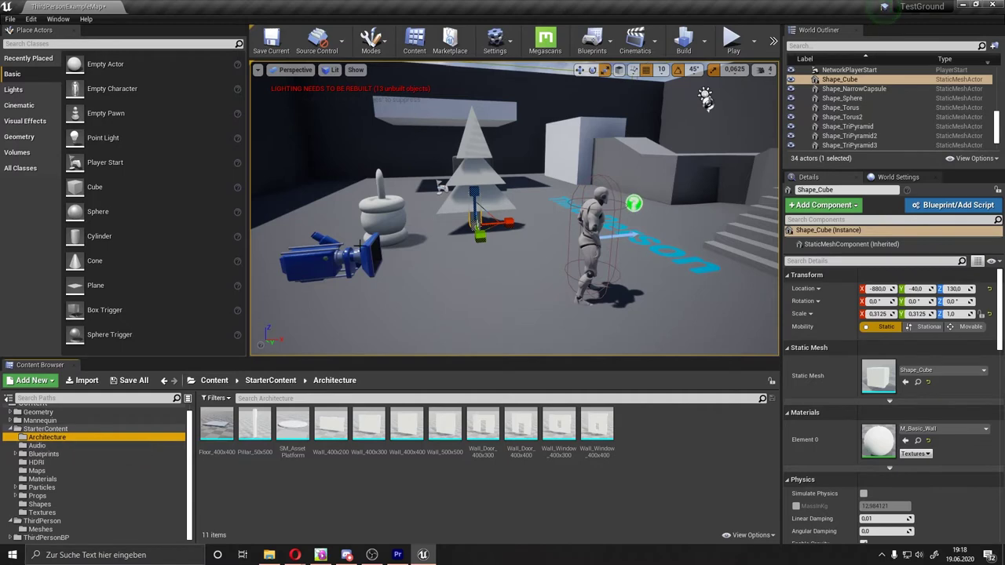
# - Place a Wall_Window_400x400 on the open floor area
pyautogui.moveTo(382, 239); pyautogui.dragTo(383, 239, button='right')
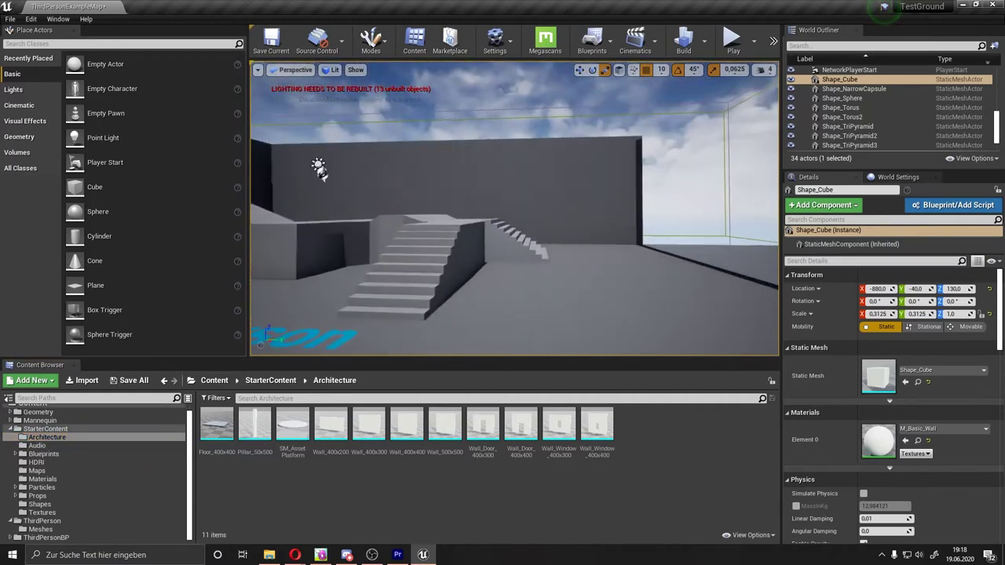
pyautogui.moveTo(375, 278); pyautogui.dragTo(375, 278, button='right')
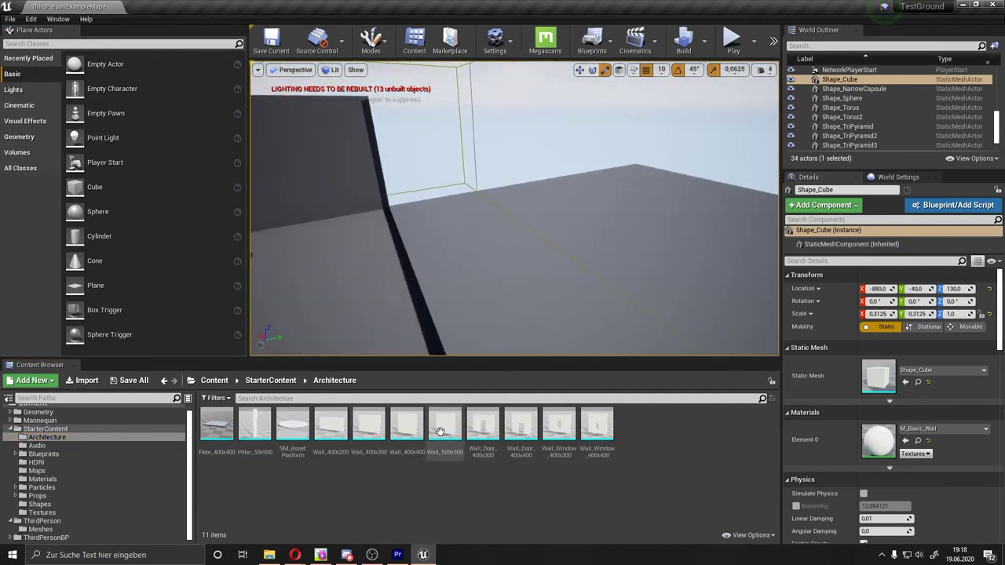
pyautogui.click(596, 428)
pyautogui.moveTo(514, 208); pyautogui.dragTo(515, 208, button='right')
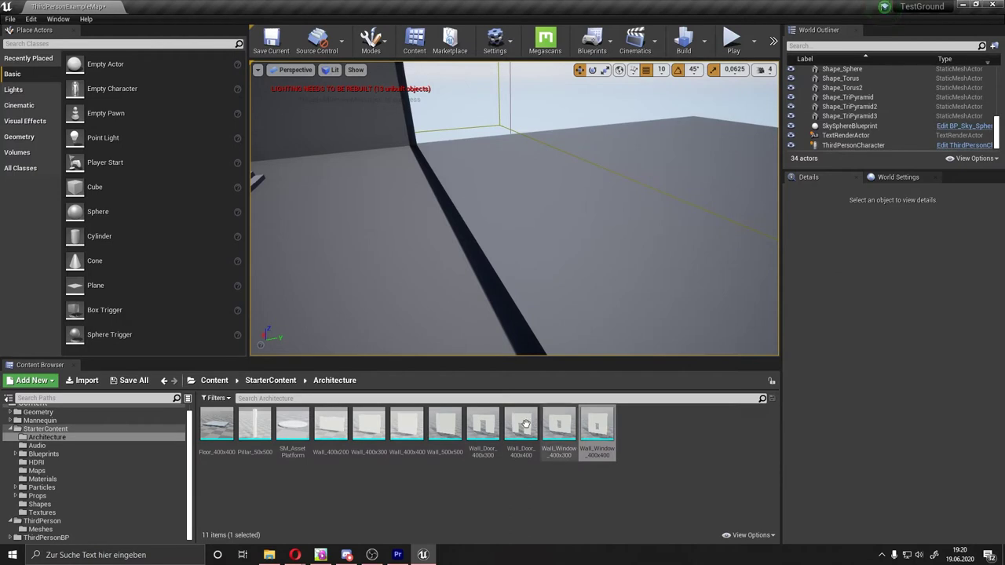
pyautogui.moveTo(597, 428); pyautogui.dragTo(591, 238)
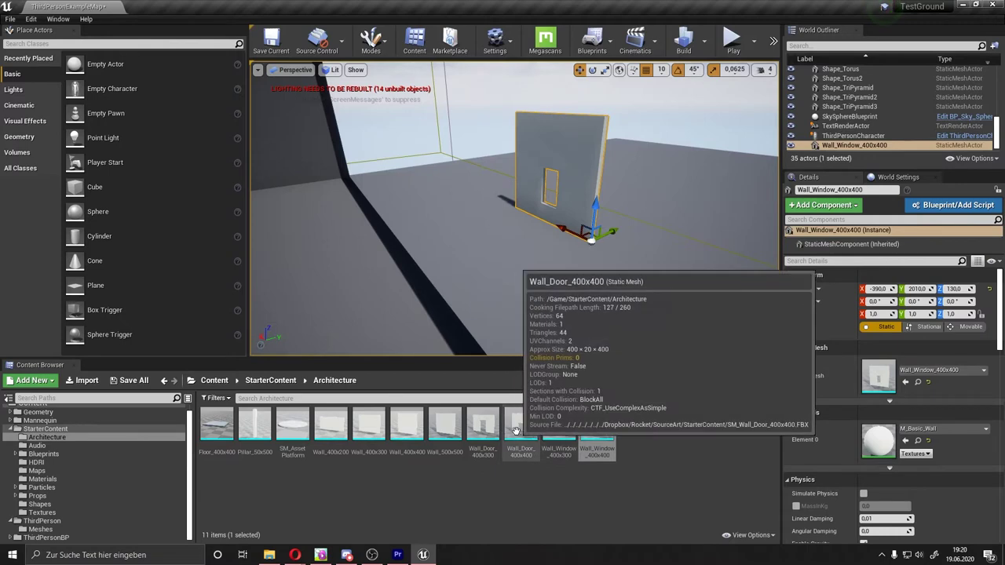
# - Swap that wall's mesh to the door wall version
pyautogui.moveTo(509, 428); pyautogui.dragTo(837, 385)
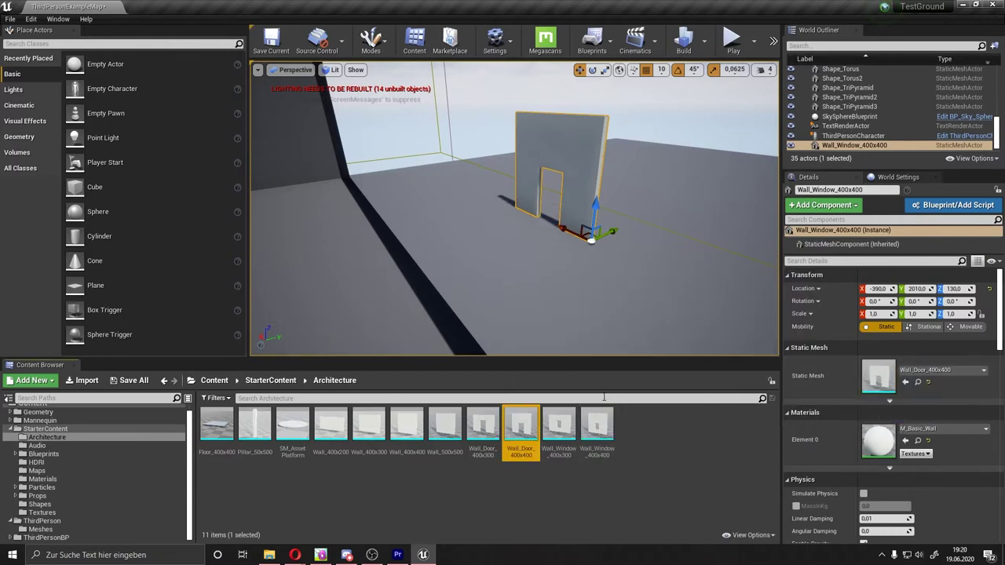
pyautogui.moveTo(597, 428); pyautogui.dragTo(878, 375)
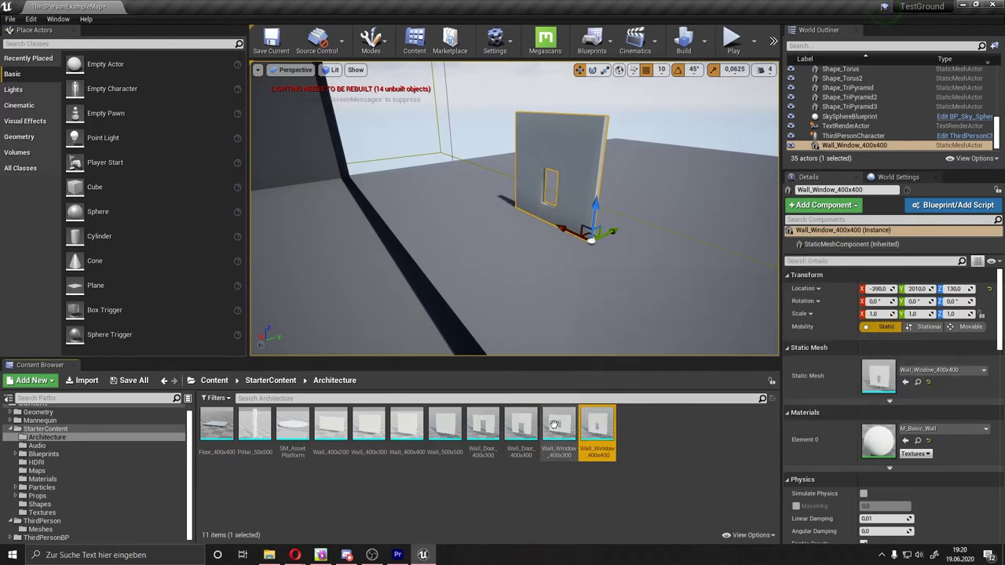
pyautogui.moveTo(521, 428); pyautogui.dragTo(878, 375)
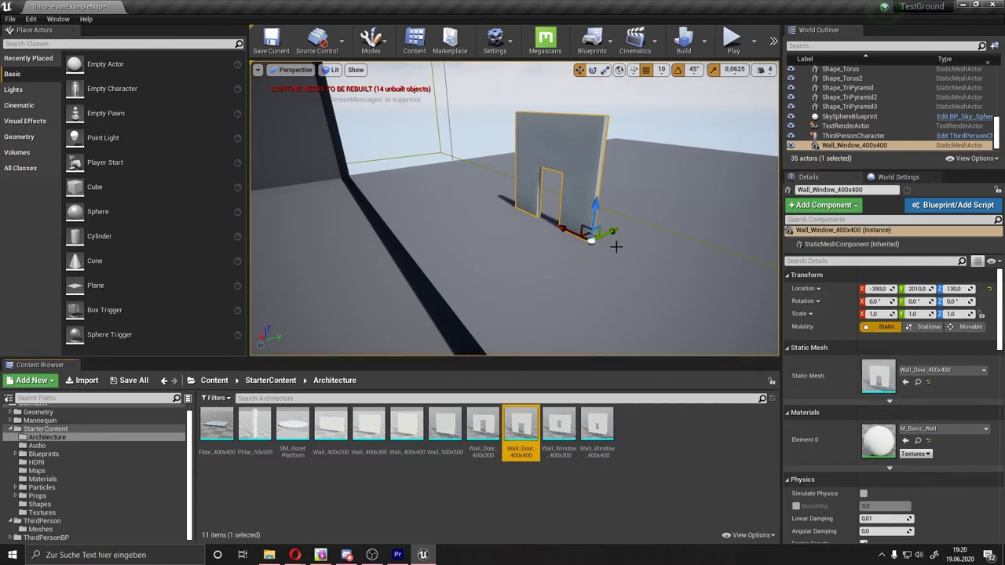
pyautogui.moveTo(616, 247)
pyautogui.keyDown('alt'); pyautogui.mouseDown()
pyautogui.moveTo(591, 236)
pyautogui.moveTo(614, 243)
pyautogui.mouseUp(); pyautogui.keyUp('alt')
pyautogui.keyDown('alt'); pyautogui.moveTo(545, 251); pyautogui.dragTo(547, 252); pyautogui.keyUp('alt')
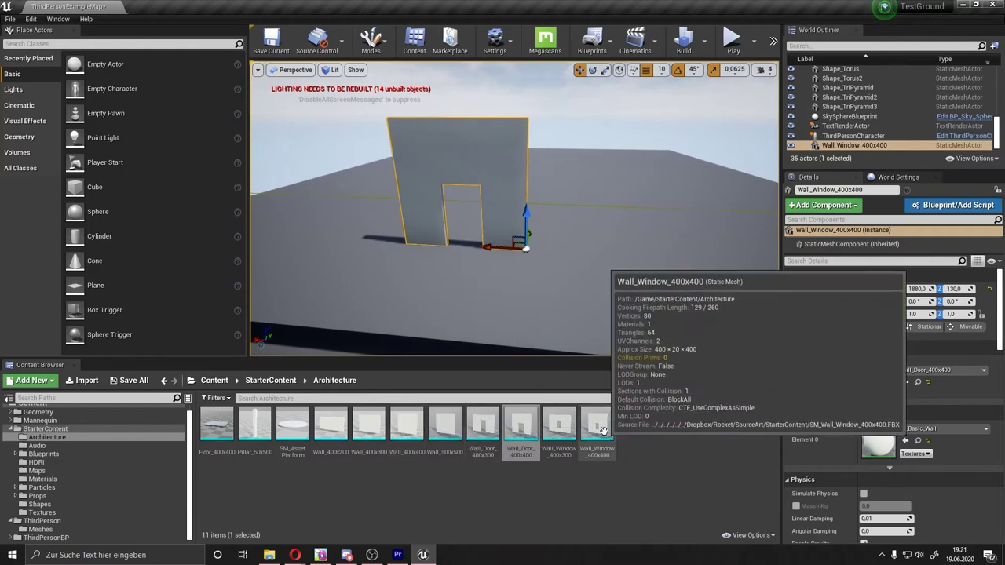
# - Add a plain wall, more window walls and another wall piece around the house
pyautogui.moveTo(407, 424); pyautogui.dragTo(621, 259)
pyautogui.moveTo(597, 424); pyautogui.dragTo(534, 235)
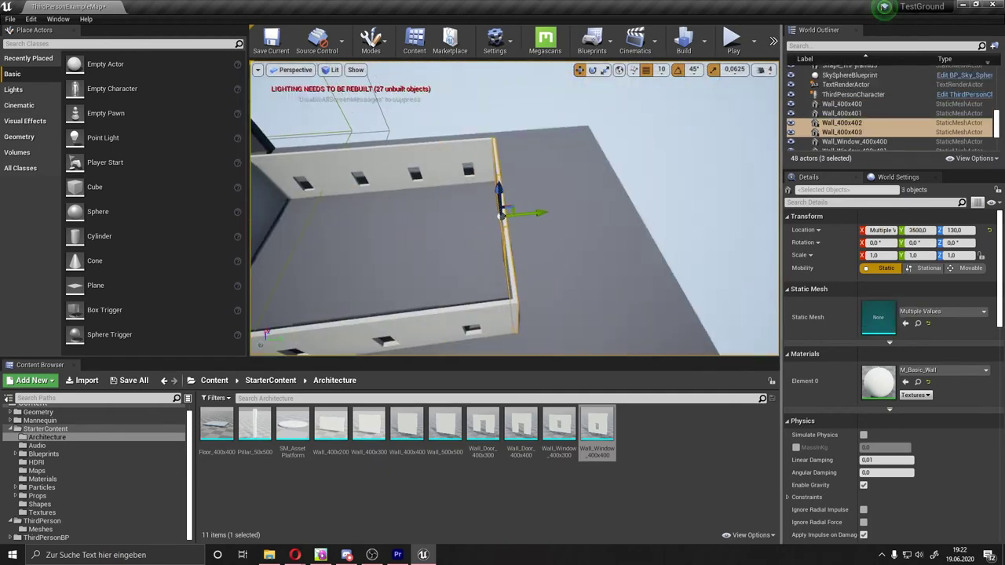
pyautogui.moveTo(330, 428); pyautogui.dragTo(522, 245)
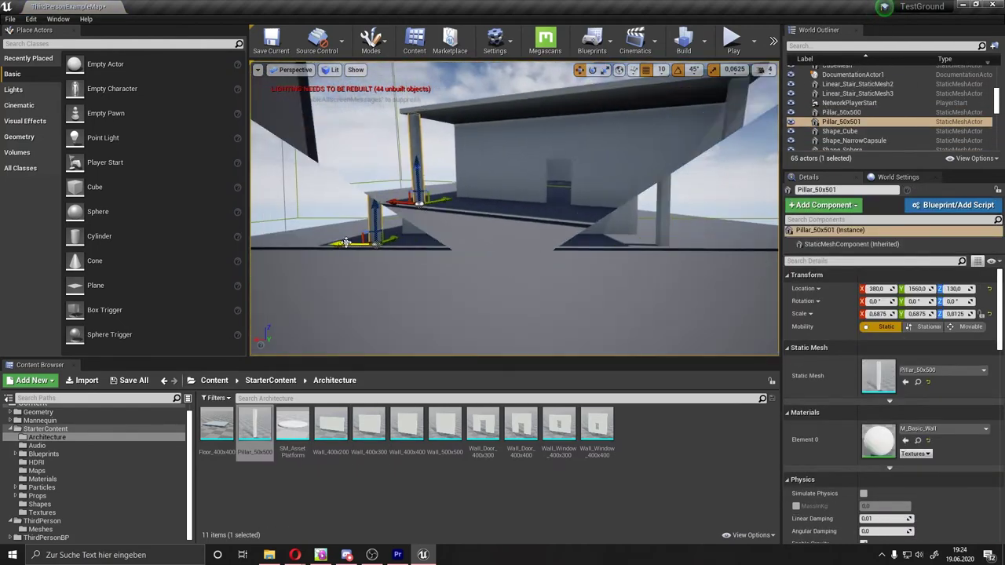
pyautogui.moveTo(345, 242); pyautogui.dragTo(346, 242, button='right')
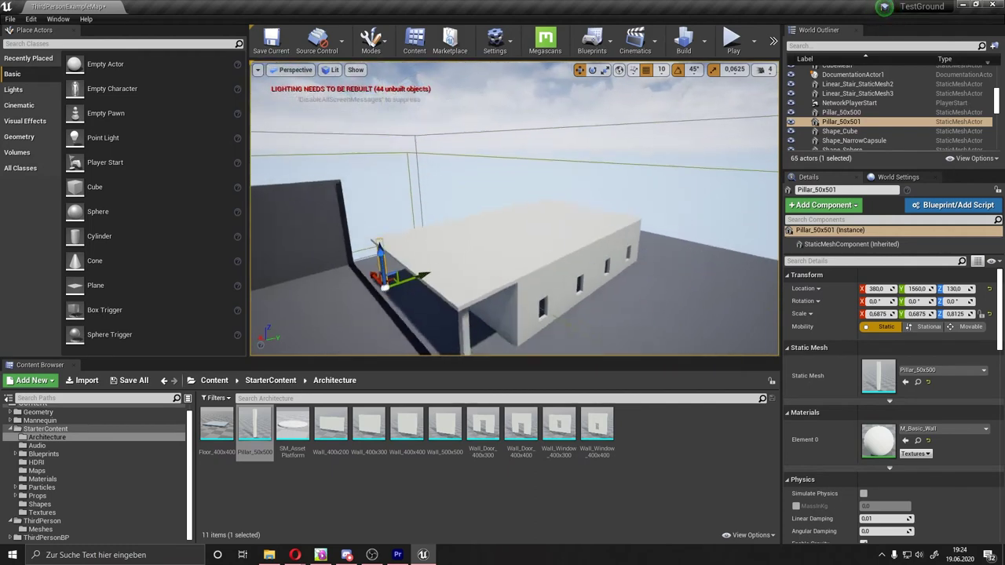
pyautogui.moveTo(530, 130); pyautogui.dragTo(529, 131, button='right')
pyautogui.click(529, 130)
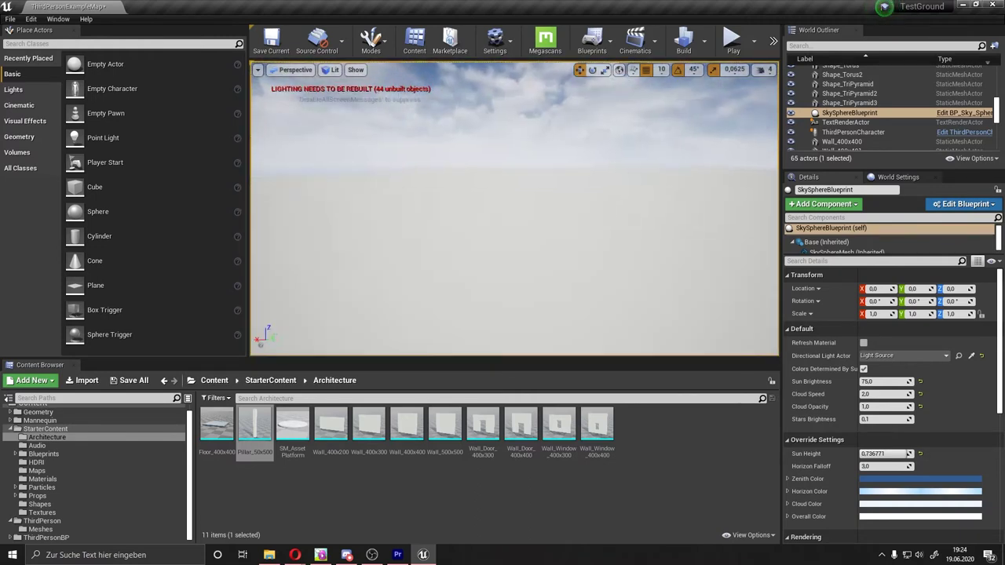
pyautogui.moveTo(479, 161); pyautogui.dragTo(479, 161, button='right')
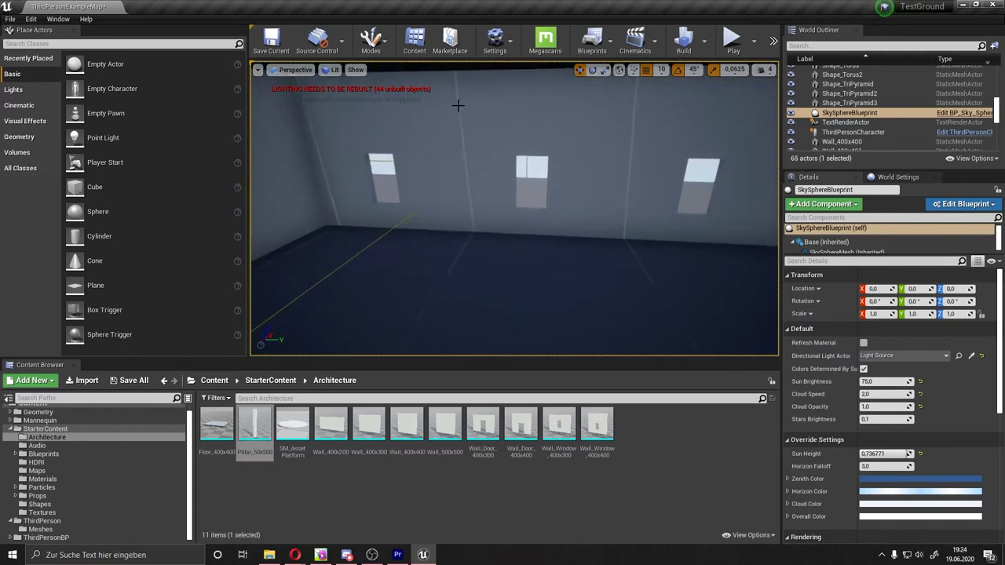
pyautogui.moveTo(457, 104); pyautogui.dragTo(458, 104, button='right')
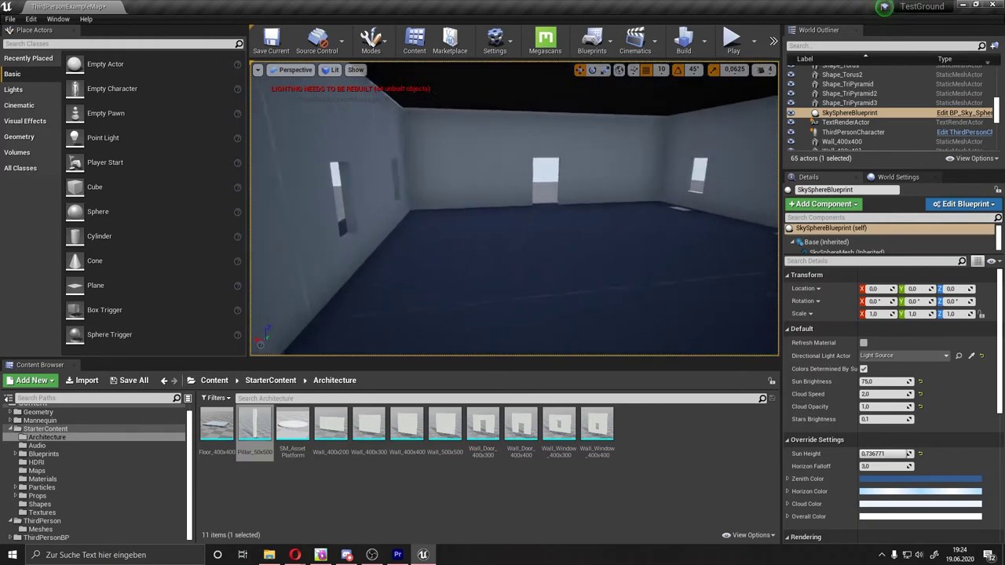
pyautogui.moveTo(464, 149); pyautogui.dragTo(463, 149, button='right')
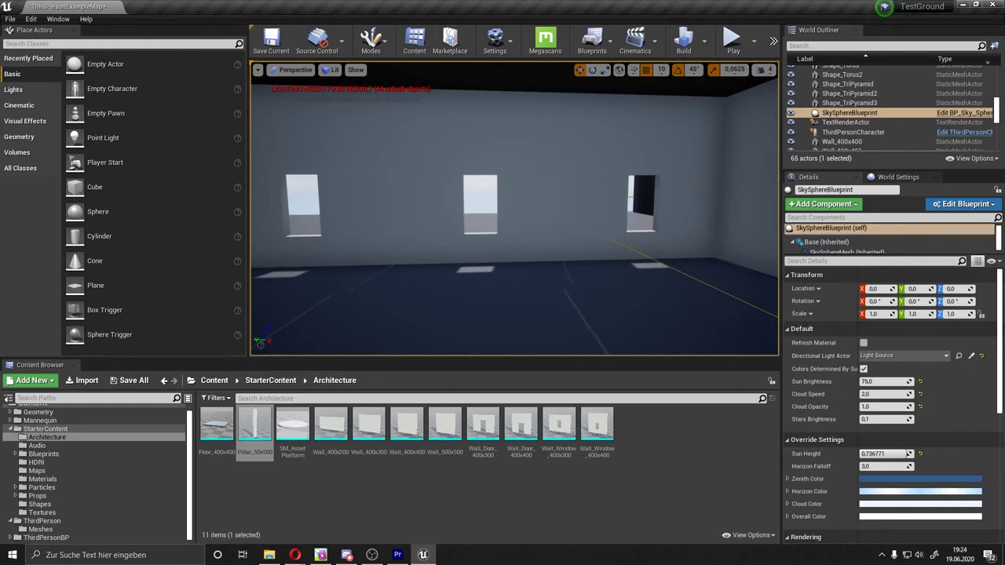
pyautogui.moveTo(463, 149); pyautogui.dragTo(463, 149, button='right')
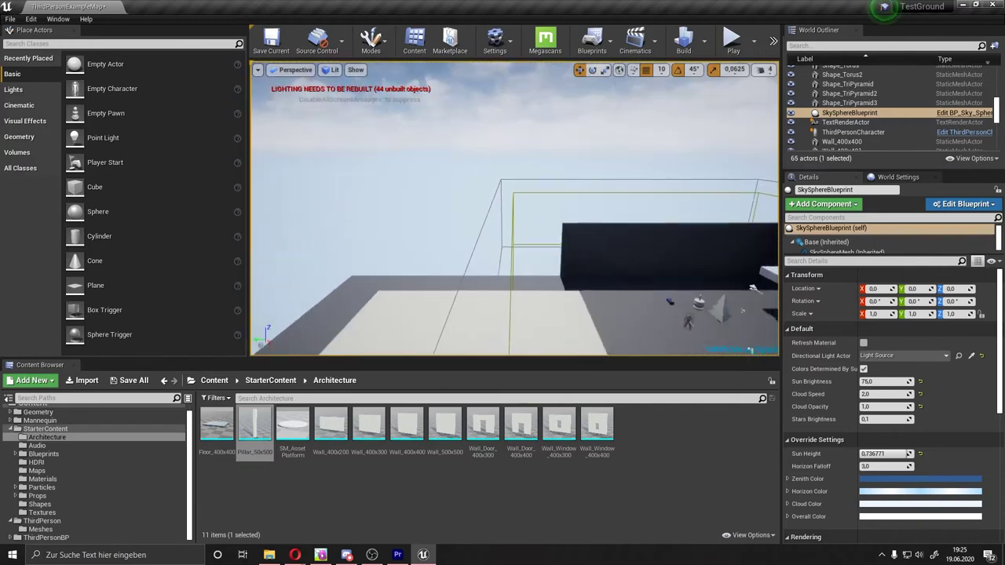
# - Focus on the LightmassImportanceVolume, select the PostProcessVolume, and fly through the windowed house
pyautogui.moveTo(503, 251); pyautogui.dragTo(502, 251, button='right')
pyautogui.click(511, 233)
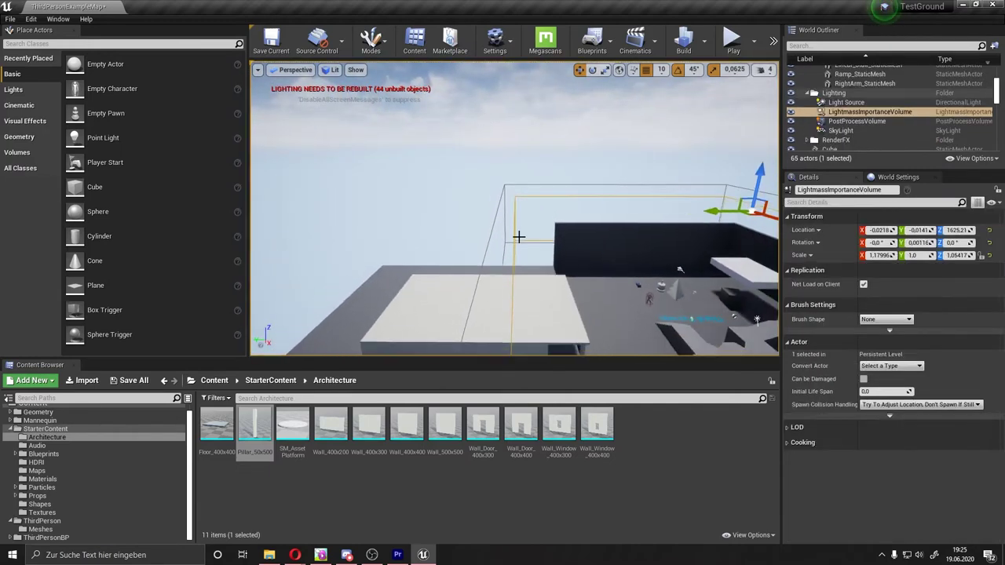
pyautogui.press('f')
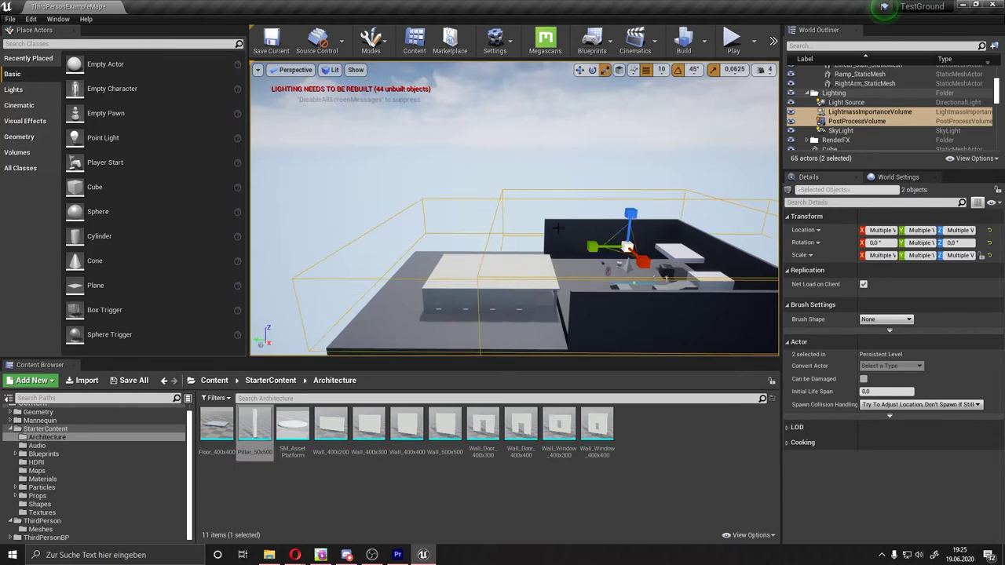
pyautogui.click(490, 223)
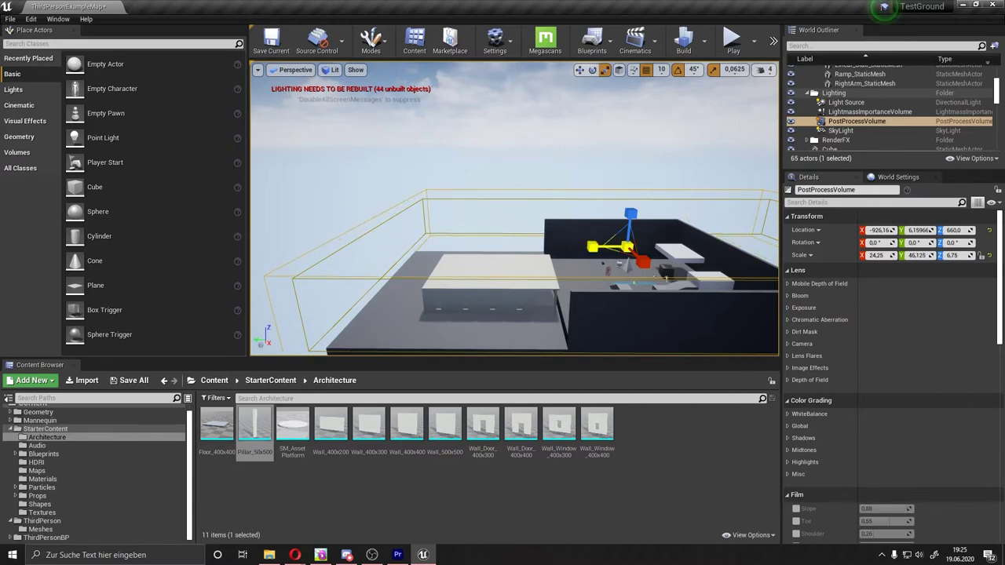
pyautogui.moveTo(515, 208); pyautogui.dragTo(515, 208, button='right')
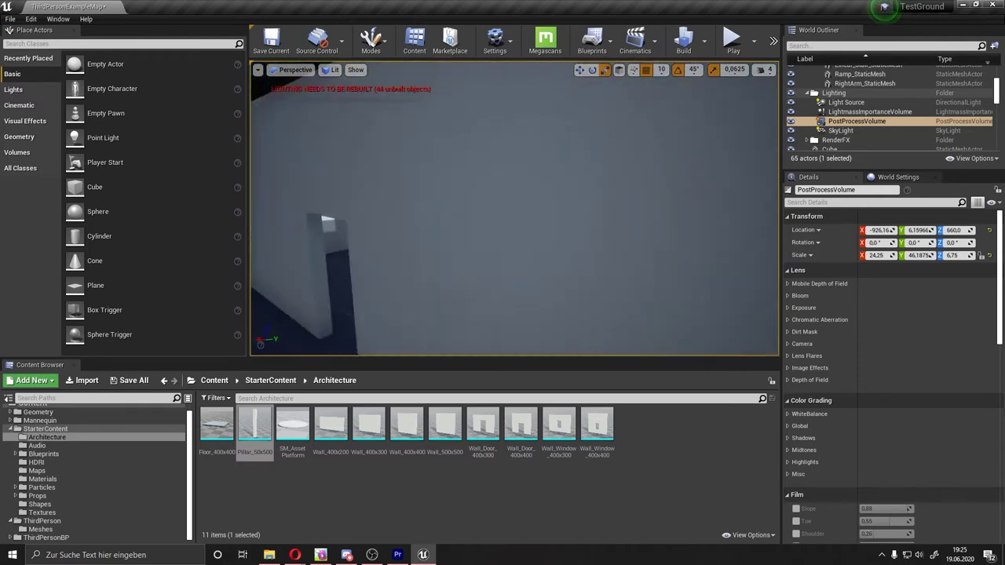
pyautogui.moveTo(607, 230); pyautogui.dragTo(607, 230, button='right')
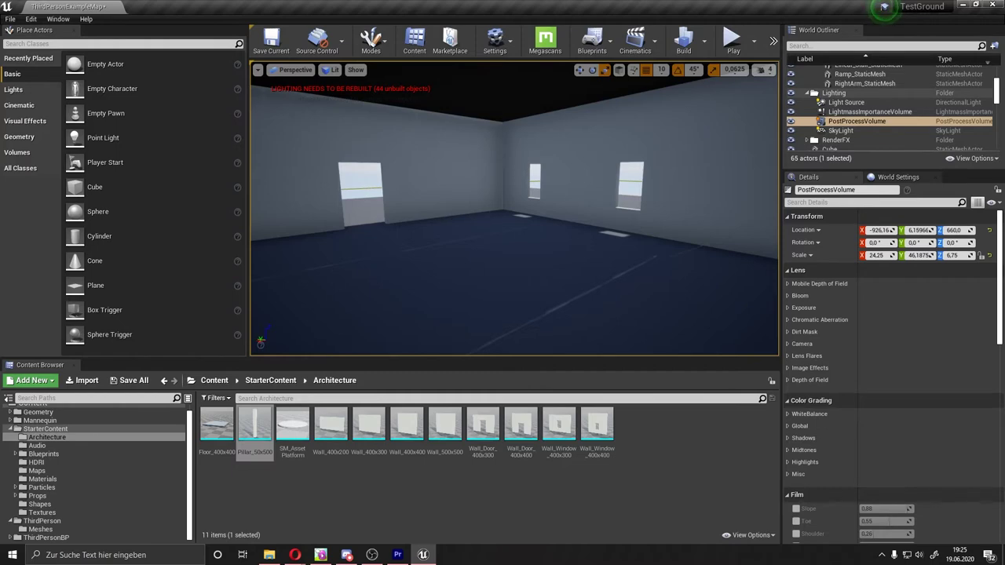
pyautogui.moveTo(514, 208); pyautogui.dragTo(514, 209, button='right')
# - Select the roof pieces, walls through Wall_400x400, and pillars, frame them, and put them in a new folder
pyautogui.click(400, 212)
pyautogui.scroll(-2, 903, 118)
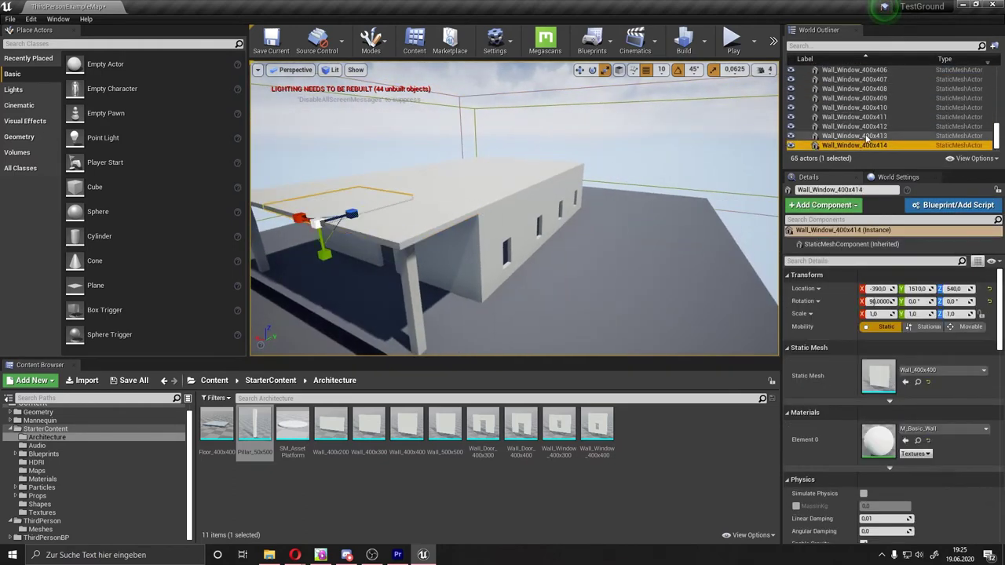
pyautogui.scroll(5, 865, 134)
pyautogui.scroll(5, 865, 128)
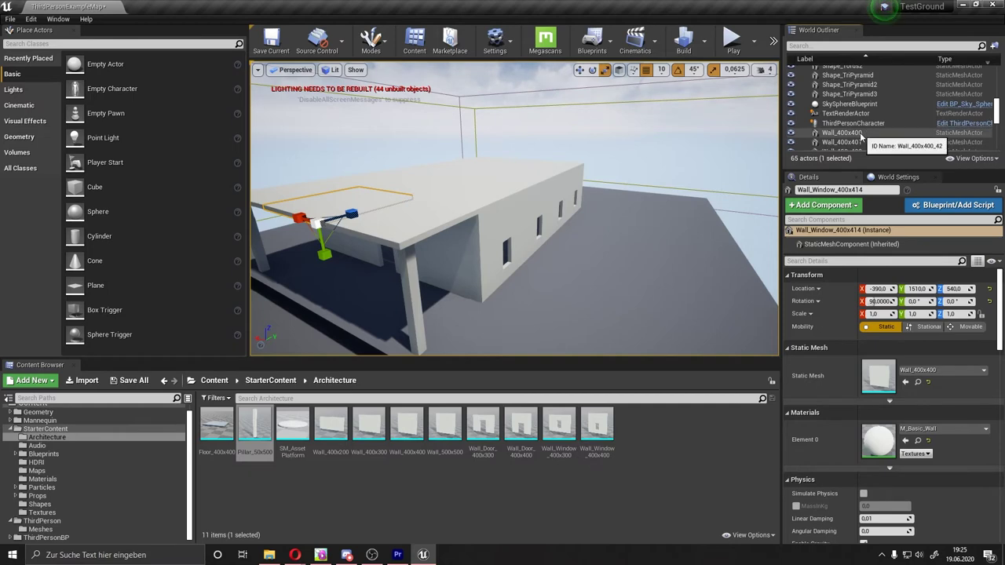
pyautogui.keyDown('shift'); pyautogui.click(862, 134); pyautogui.keyUp('shift')
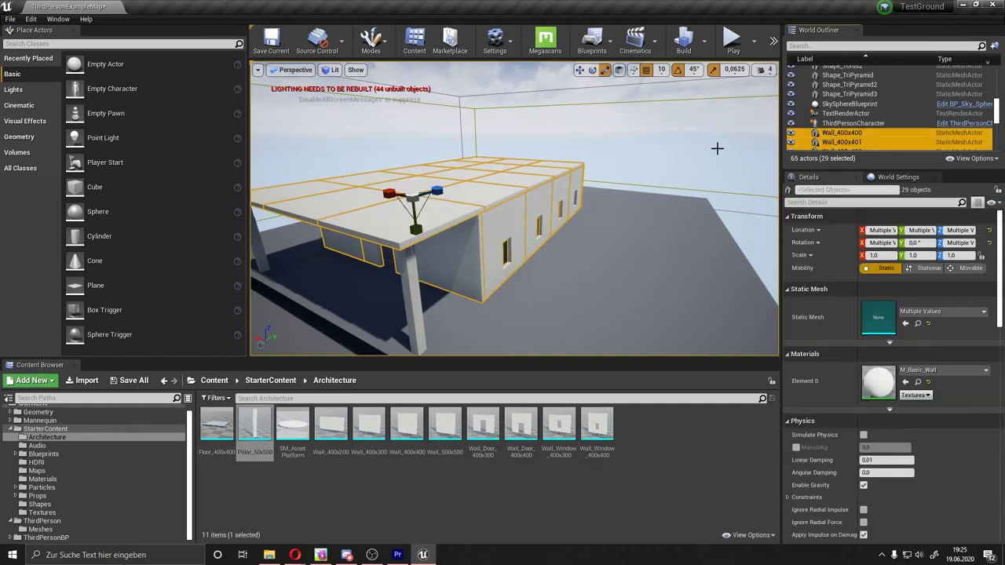
pyautogui.keyDown('ctrl'); pyautogui.click(416, 281); pyautogui.keyUp('ctrl')
pyautogui.moveTo(299, 267)
pyautogui.keyDown('alt'); pyautogui.mouseDown()
pyautogui.moveTo(503, 259)
pyautogui.moveTo(471, 236)
pyautogui.mouseUp(); pyautogui.keyUp('alt')
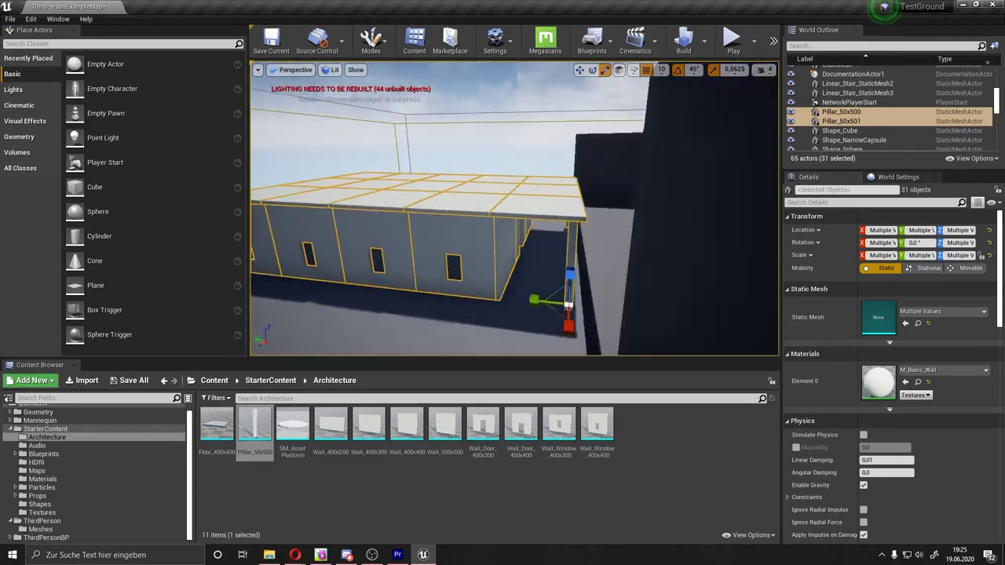
pyautogui.press('f')
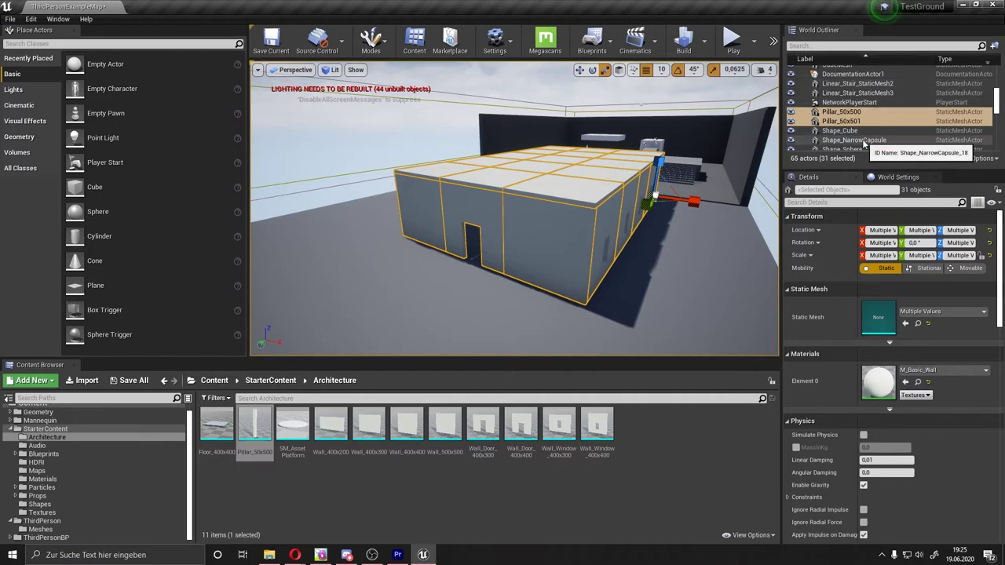
pyautogui.click(994, 49)
pyautogui.write('Haus')
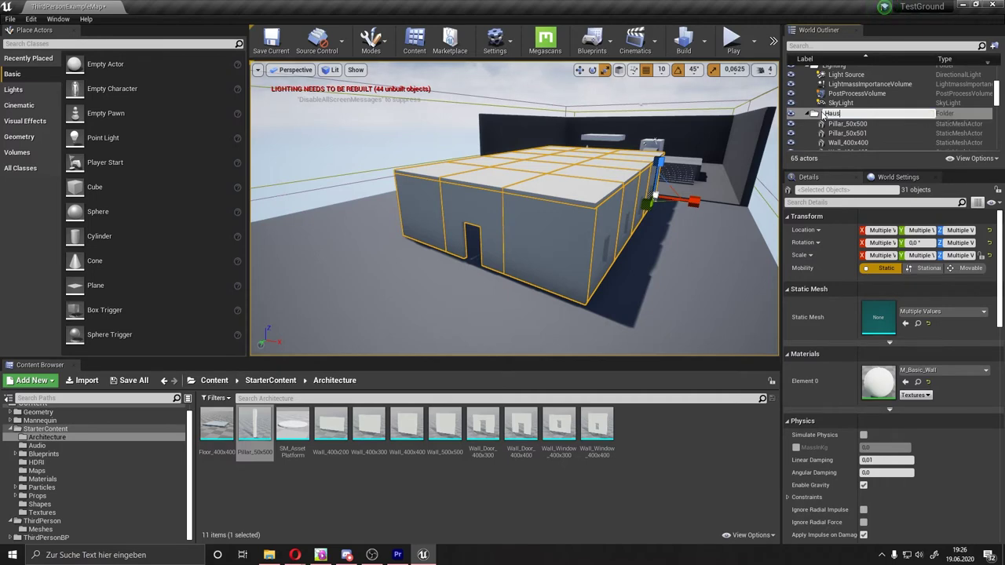
# - Name the folder Haus, toggle its visibility off and on, and collapse it
pyautogui.press('Return')
pyautogui.scroll(1, 868, 110)
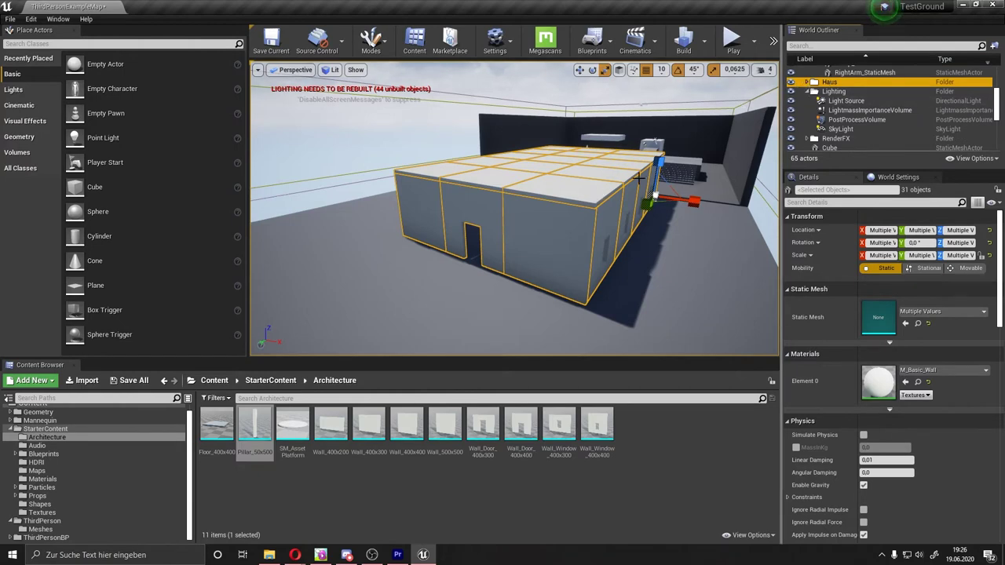
pyautogui.click(834, 73)
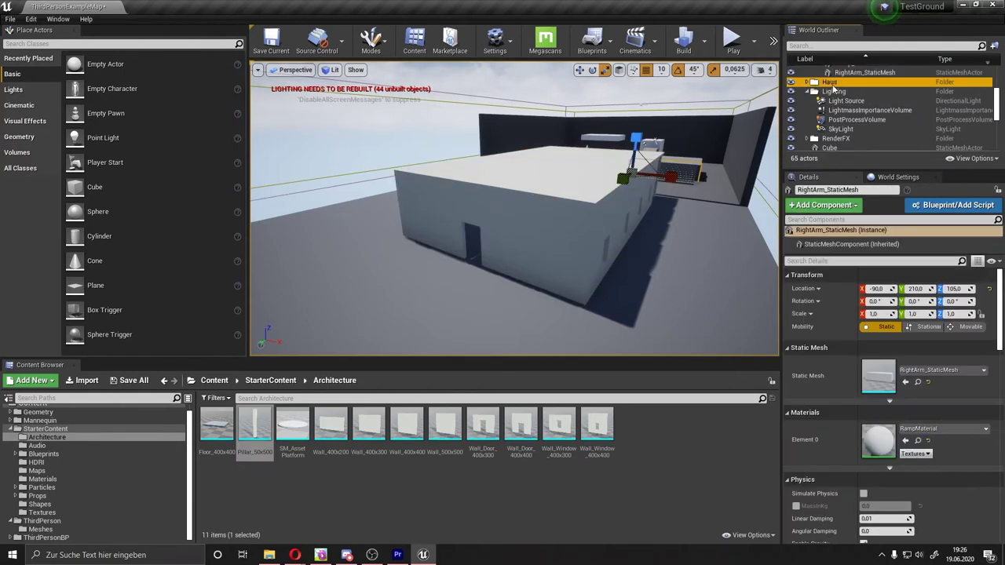
pyautogui.click(829, 83)
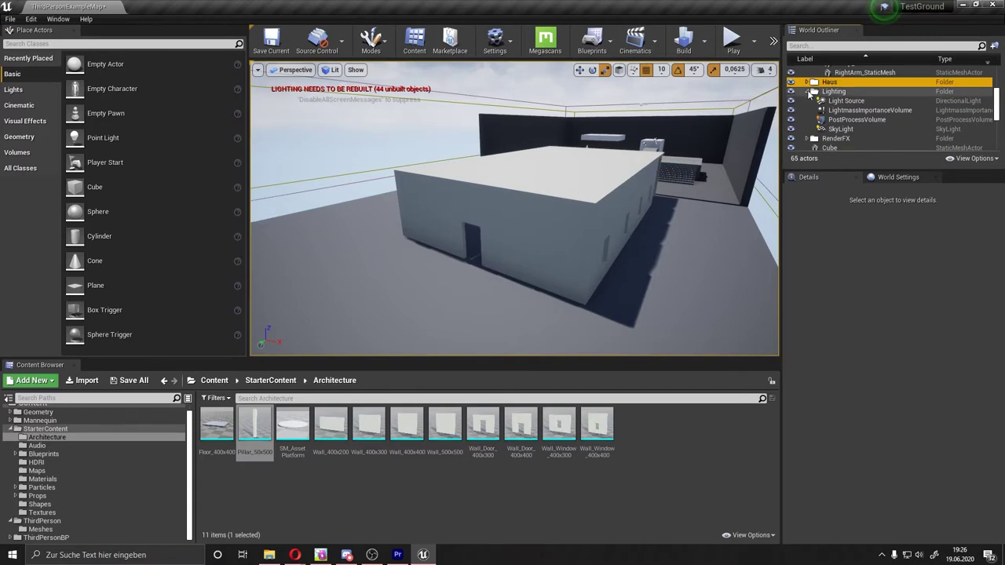
pyautogui.click(790, 83)
pyautogui.click(791, 82)
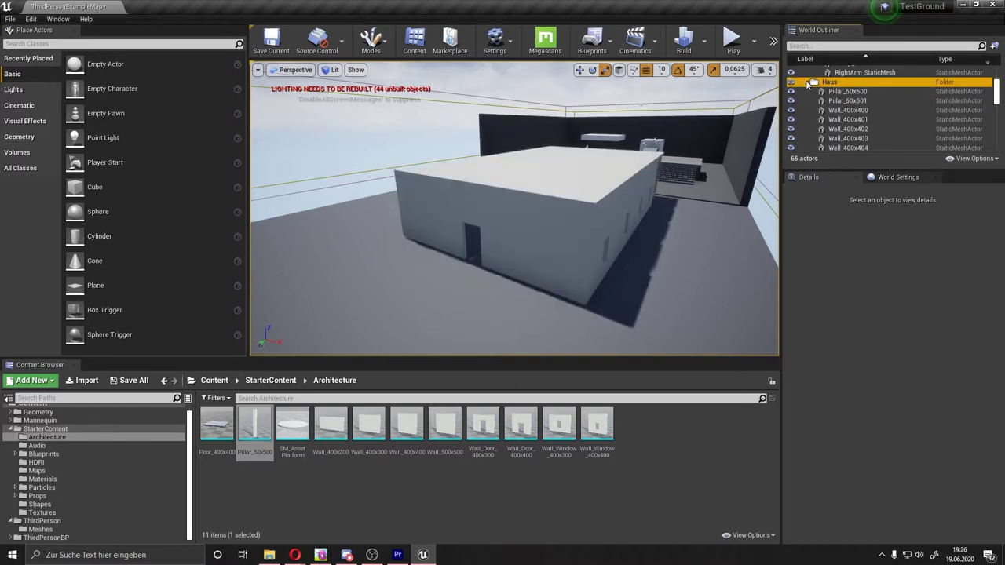
pyautogui.click(808, 83)
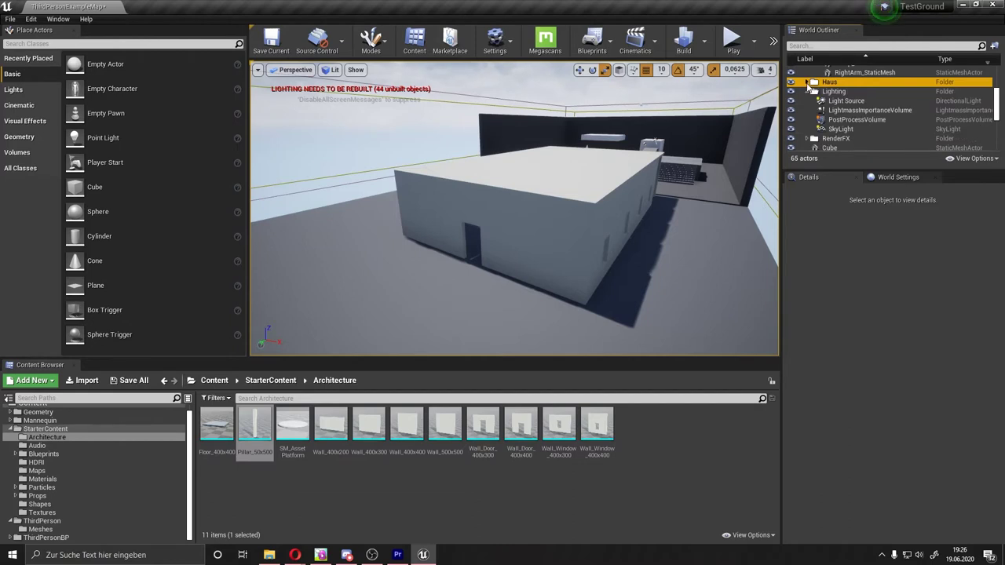
# - Fly the camera closer to the house and around behind it
pyautogui.moveTo(734, 165); pyautogui.dragTo(714, 148)
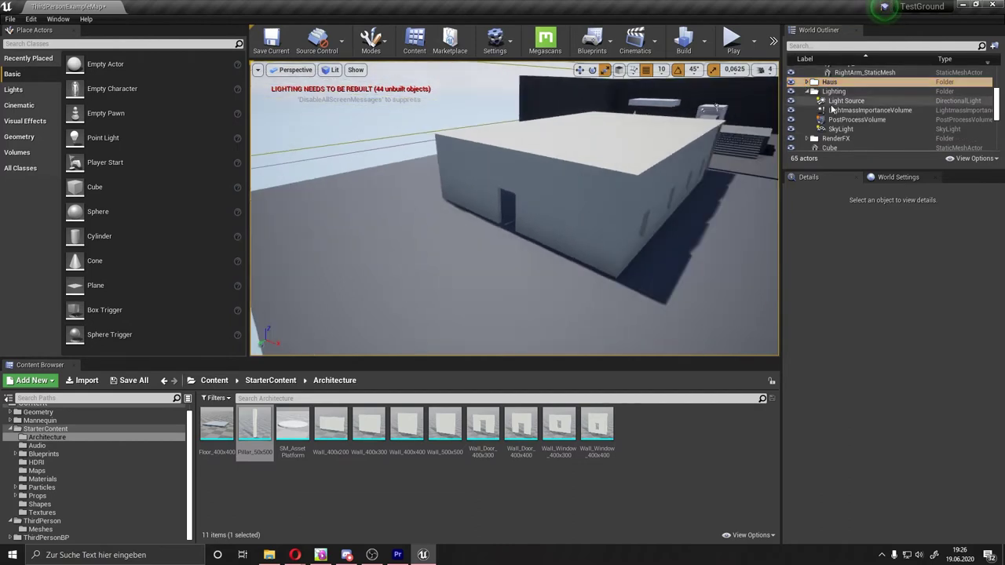
pyautogui.scroll(2, 830, 108)
pyautogui.moveTo(661, 175); pyautogui.dragTo(687, 175)
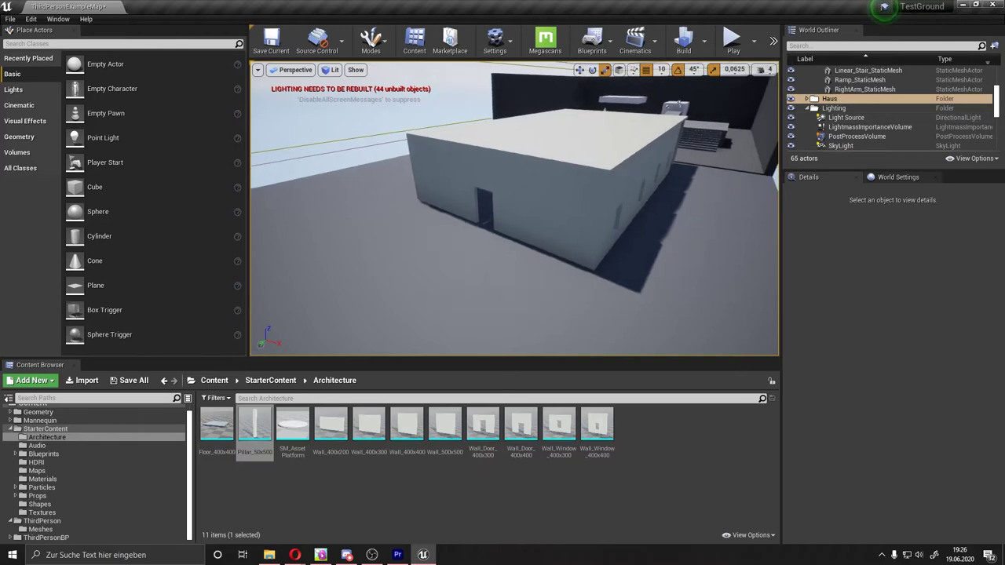
pyautogui.moveTo(514, 208); pyautogui.dragTo(532, 202)
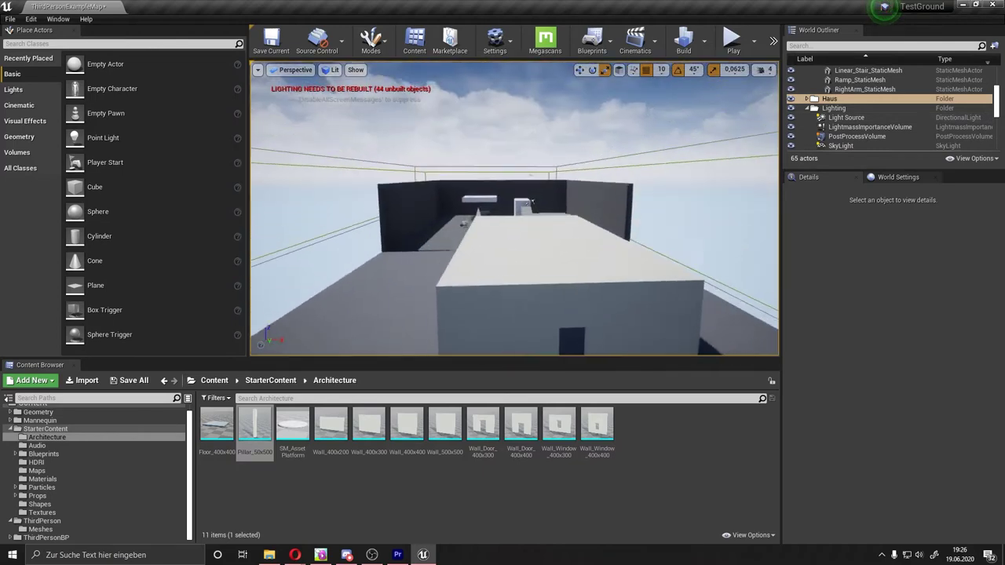
# - Select the stair, ramp and Cube meshes and try attaching them to Cube2
pyautogui.moveTo(533, 202); pyautogui.dragTo(658, 193, button='right')
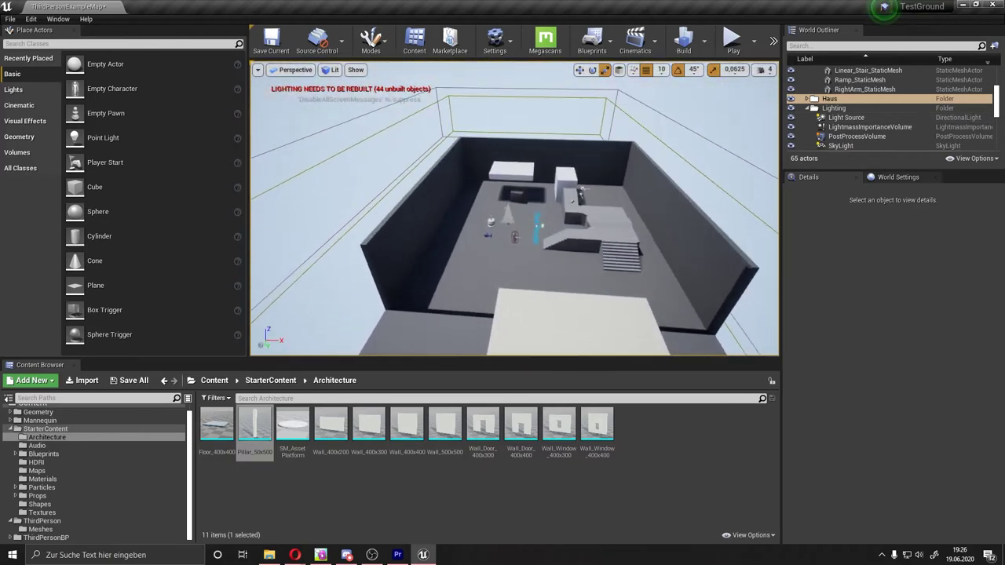
pyautogui.click(616, 239)
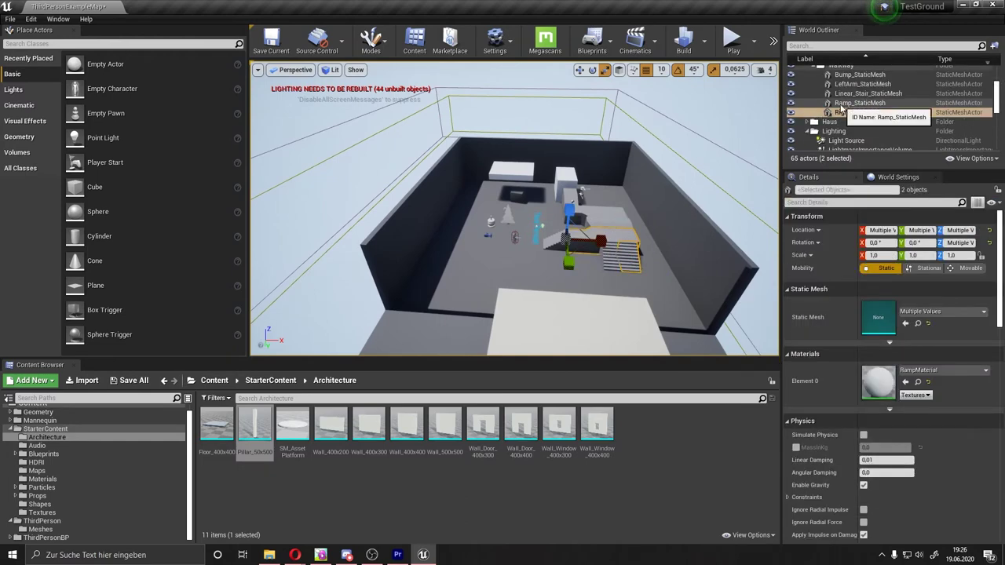
pyautogui.scroll(1, 840, 107)
pyautogui.click(837, 83)
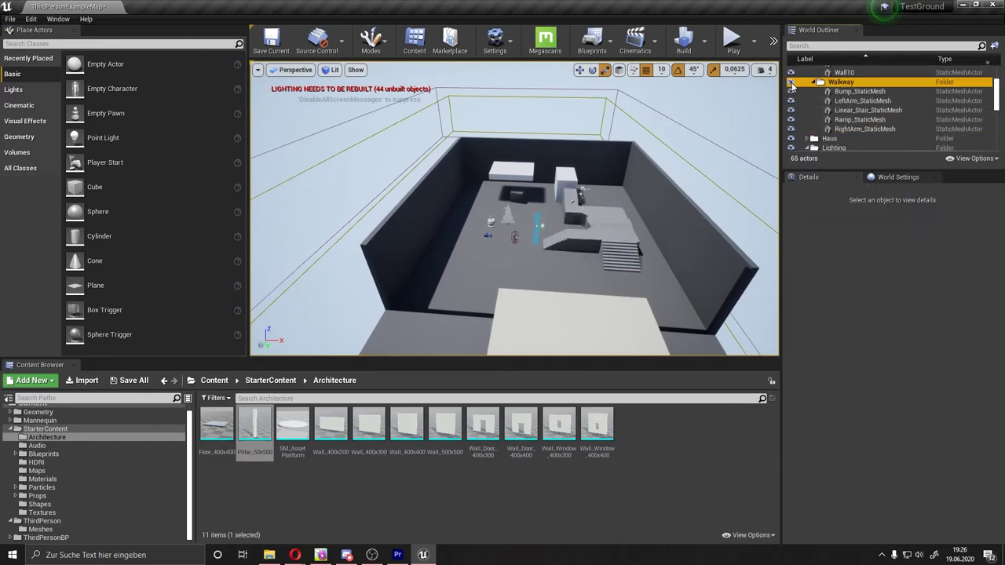
pyautogui.click(620, 251)
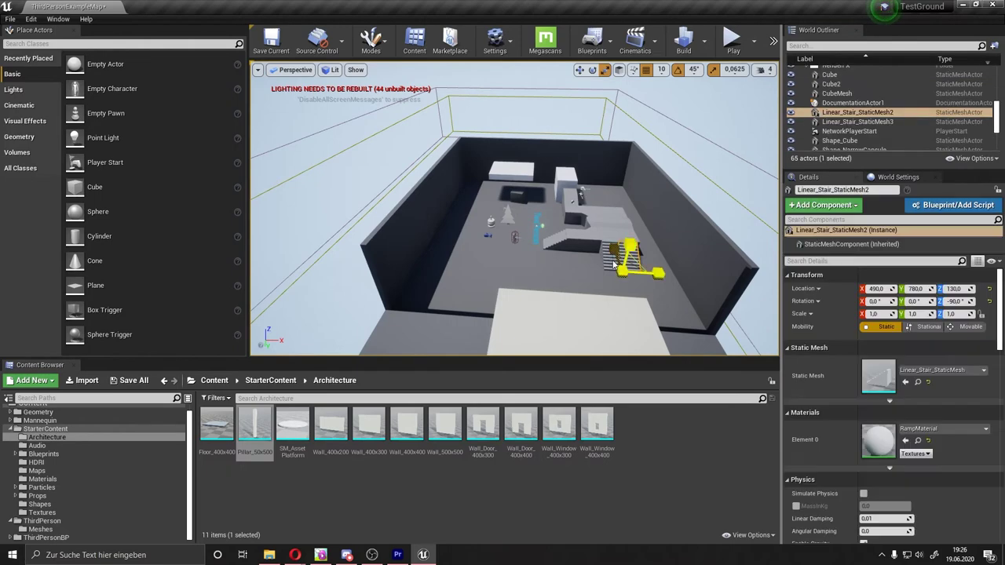
pyautogui.keyDown('ctrl'); pyautogui.click(594, 228); pyautogui.keyUp('ctrl')
pyautogui.keyDown('ctrl'); pyautogui.click(518, 177); pyautogui.keyUp('ctrl')
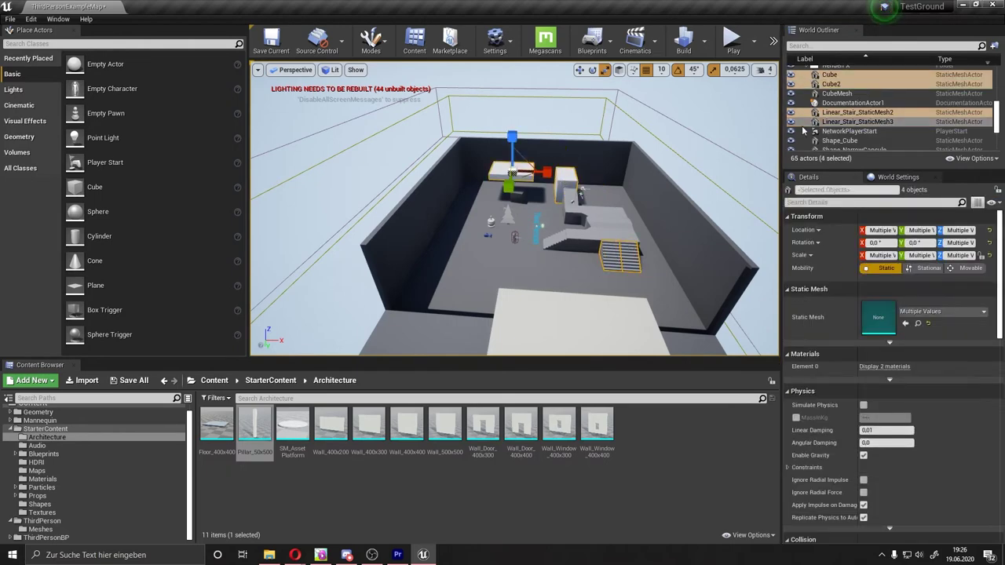
pyautogui.scroll(1, 803, 131)
pyautogui.moveTo(832, 124)
pyautogui.mouseDown()
pyautogui.moveTo(839, 103)
pyautogui.moveTo(831, 130)
pyautogui.mouseUp()
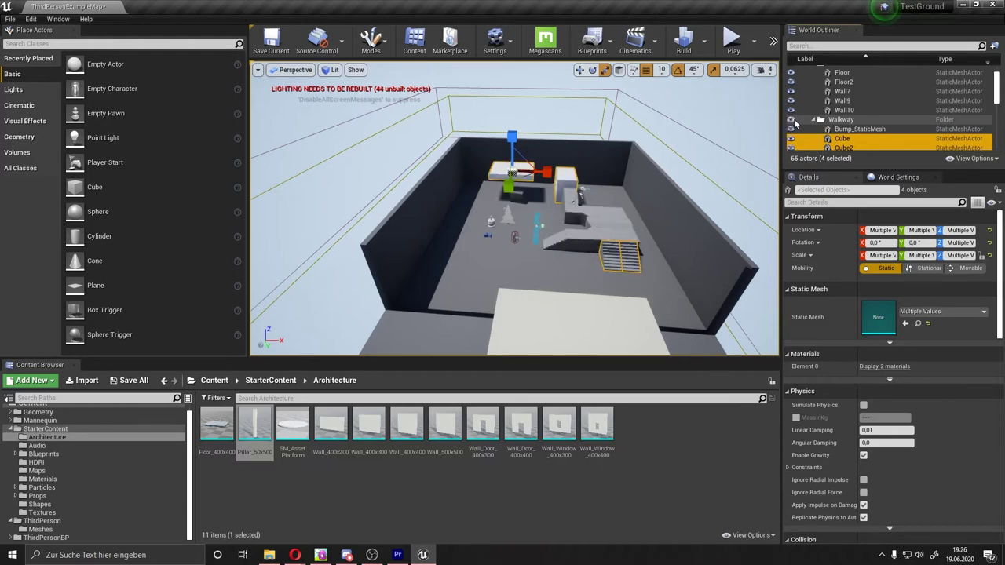
# - Move CubeMesh into the Walkway folder and collapse the Walkway and Arena folders
pyautogui.click(519, 201)
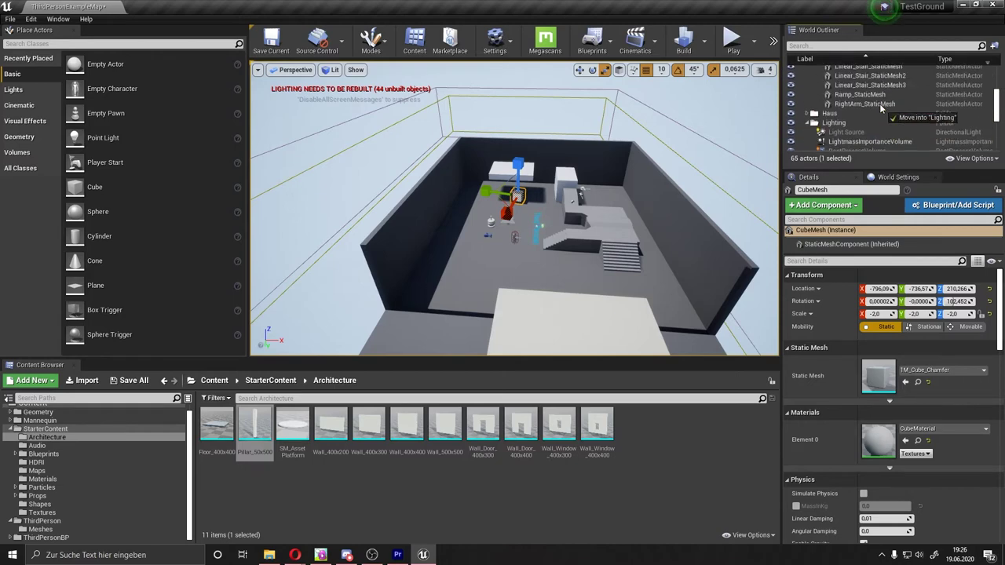
pyautogui.moveTo(880, 108); pyautogui.dragTo(813, 88)
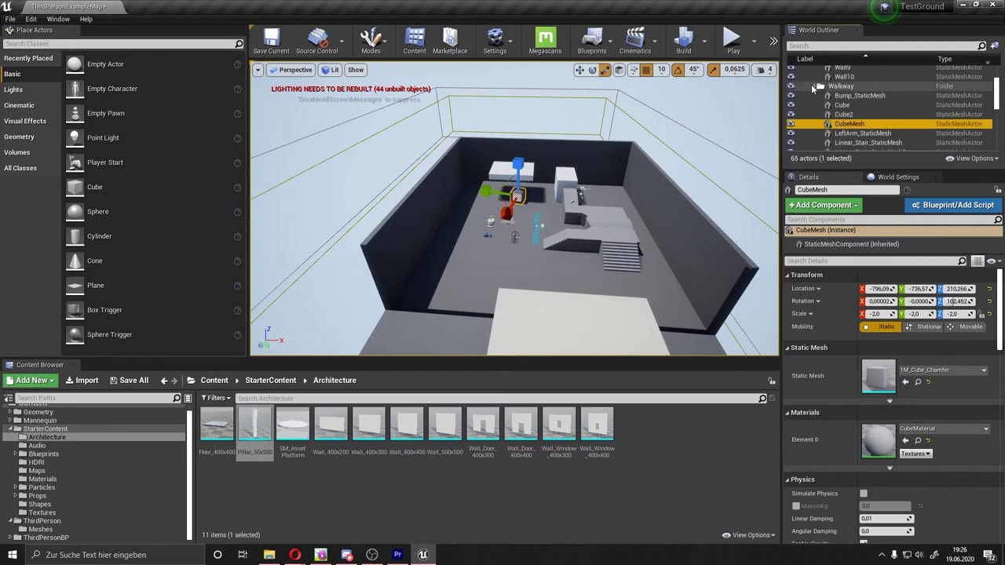
pyautogui.click(813, 85)
pyautogui.scroll(3, 811, 101)
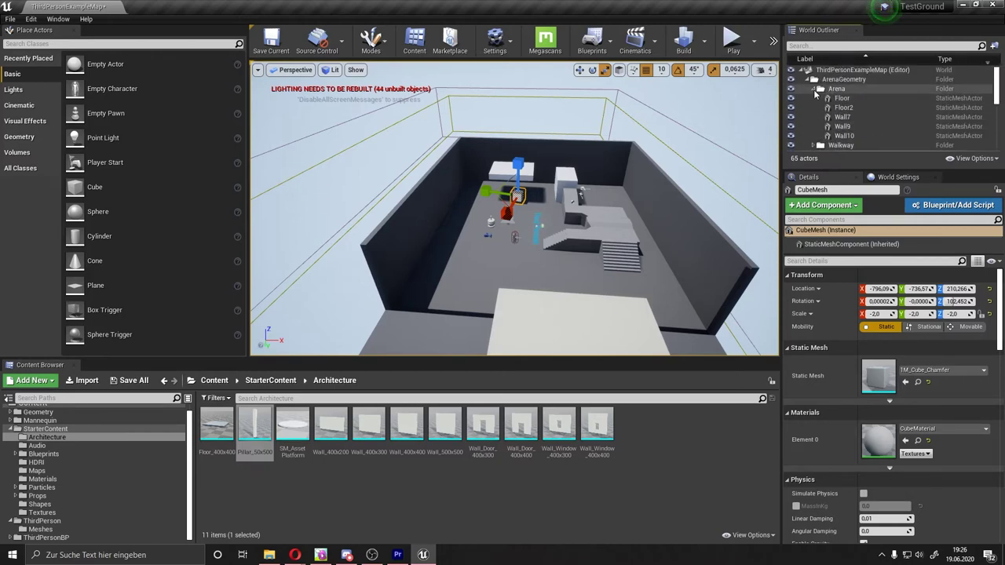
pyautogui.click(813, 88)
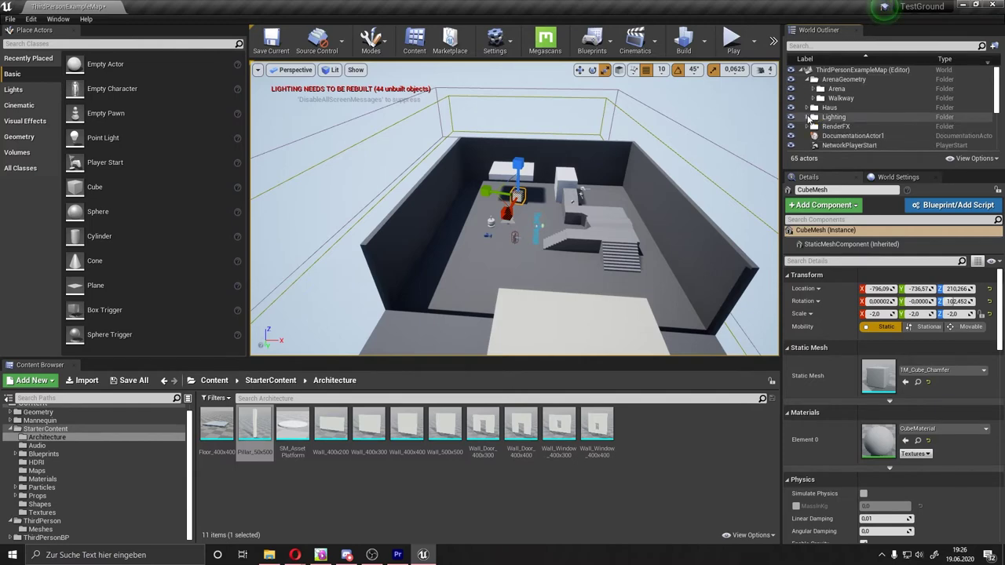
# - Select DocumentationActor1 in the World Outliner and delete it
pyautogui.scroll(-1, 817, 90)
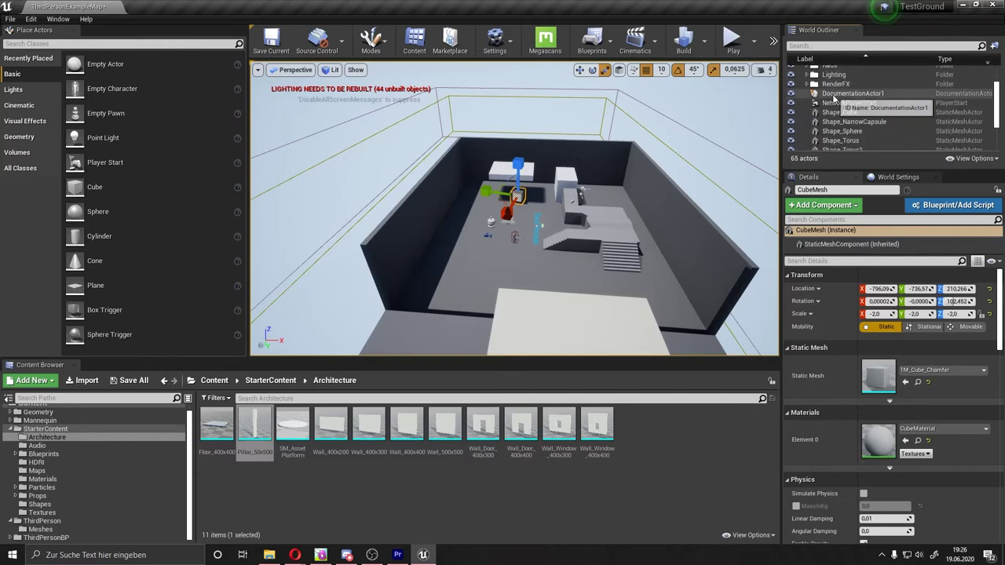
pyautogui.click(836, 95)
pyautogui.scroll(8, 545, 228)
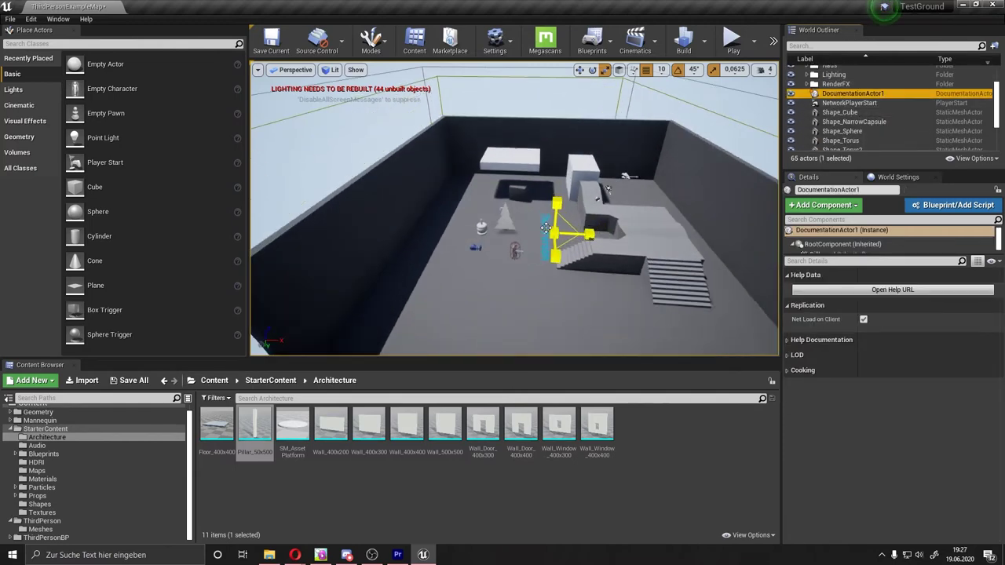
pyautogui.press('Delete')
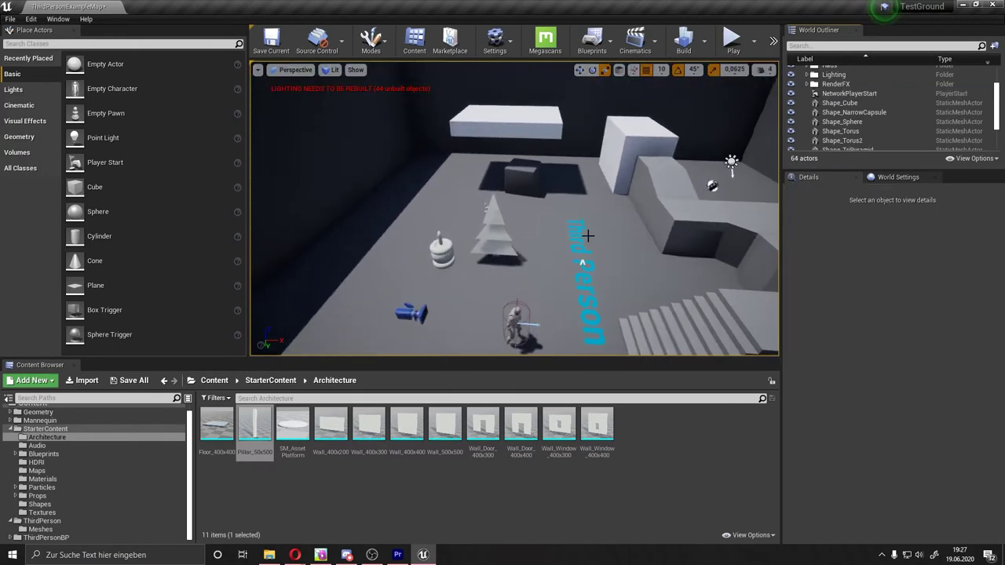
# - Delete the blue ThirdPerson text actor and turn the view to face the door wall
pyautogui.click(583, 236)
pyautogui.press('Delete')
pyautogui.moveTo(583, 264); pyautogui.dragTo(503, 259, button='right')
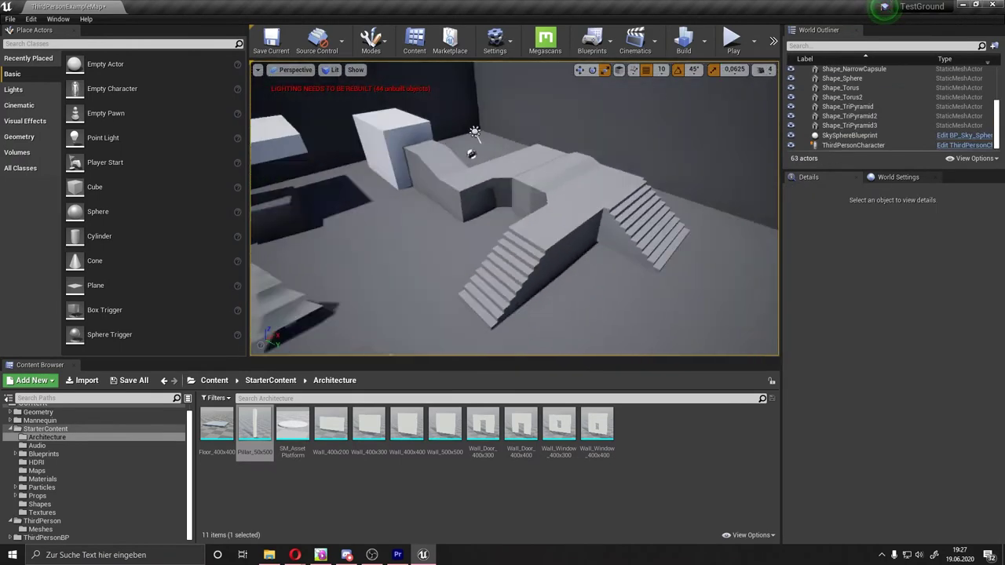
pyautogui.moveTo(514, 209)
pyautogui.mouseDown(button='right')
pyautogui.moveTo(550, 196)
pyautogui.moveTo(515, 204)
pyautogui.moveTo(566, 208)
pyautogui.mouseUp(button='right')
pyautogui.scroll(4, 514, 208)
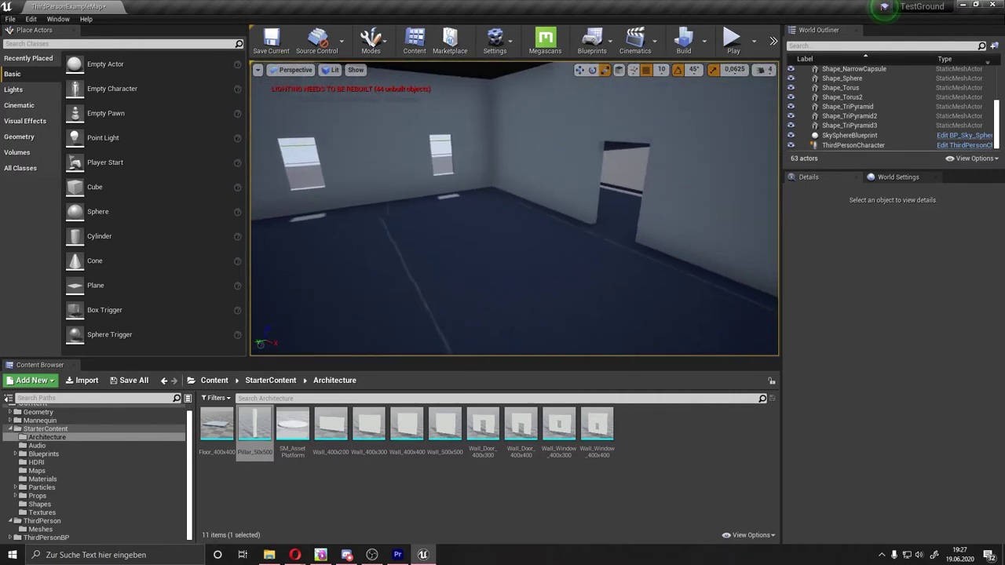
pyautogui.moveTo(471, 296); pyautogui.dragTo(508, 296, button='right')
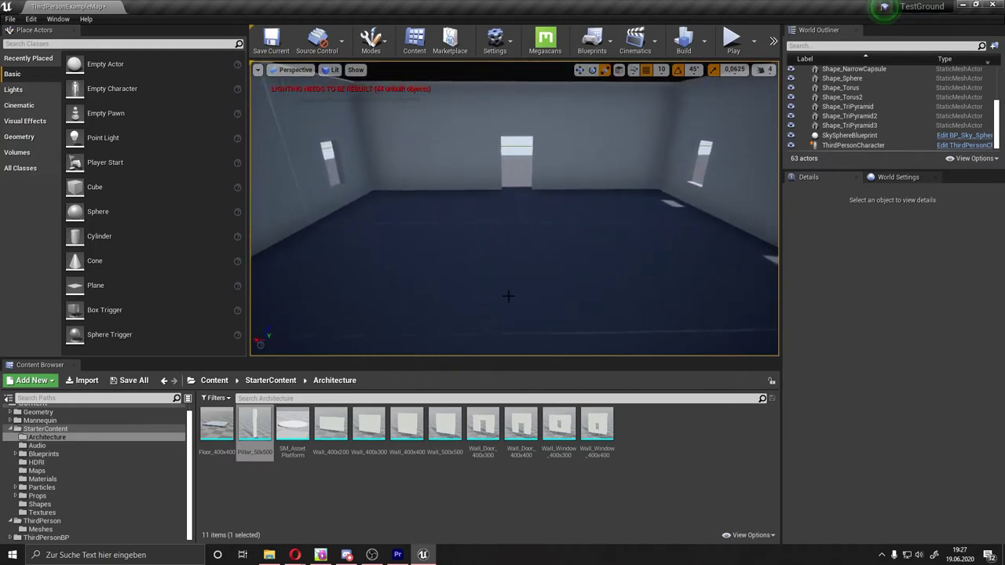
# - Place an SM_Bush beside the house pillar and an SM_Rock from StarterContent Props
pyautogui.click(106, 495)
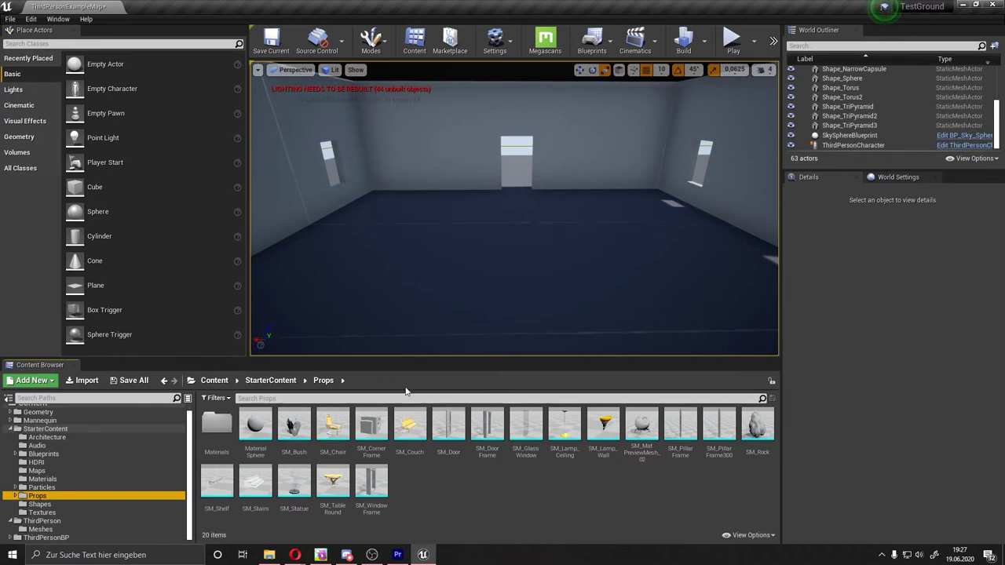
pyautogui.moveTo(294, 424); pyautogui.dragTo(430, 218)
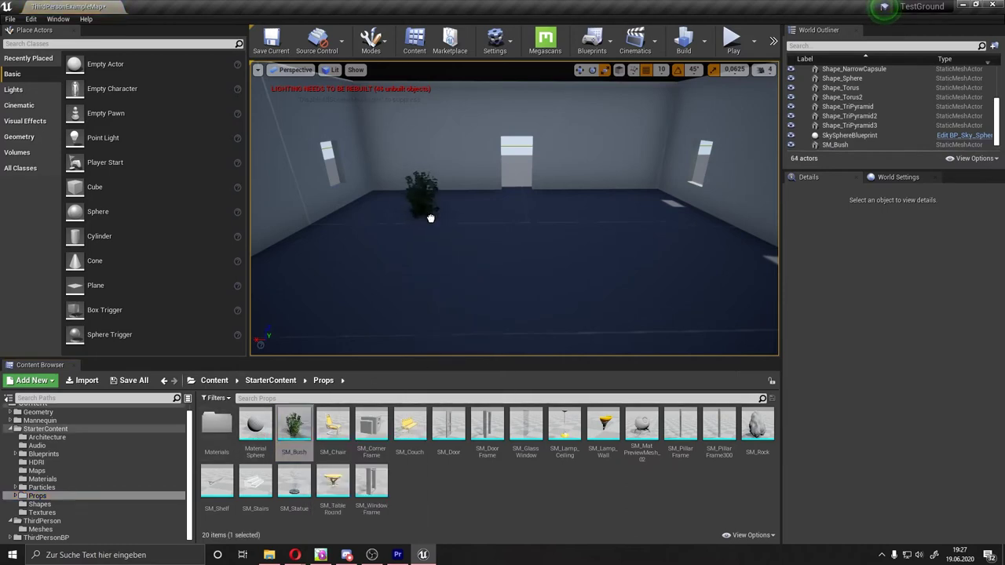
pyautogui.moveTo(760, 195); pyautogui.dragTo(615, 337)
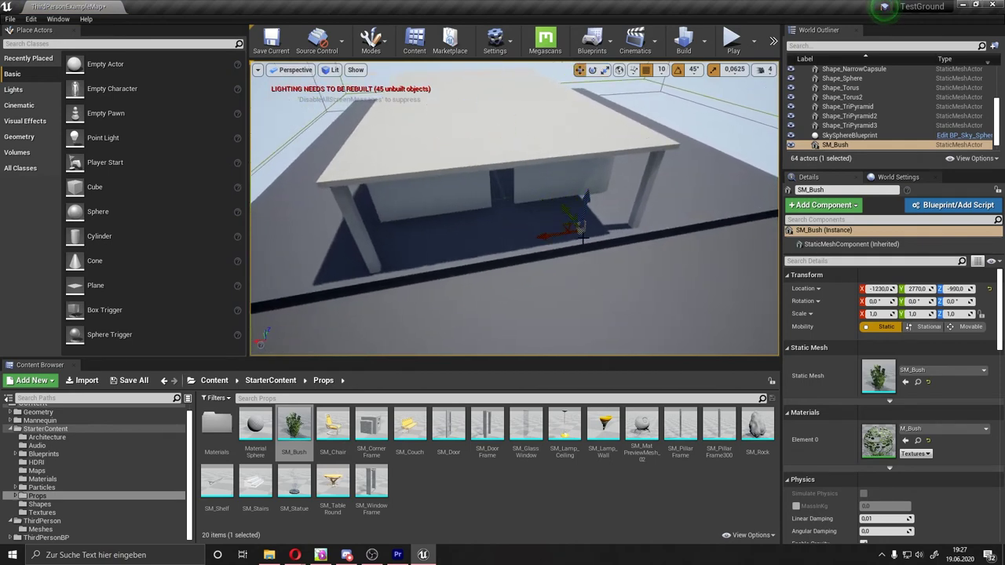
pyautogui.hotkey('ctrl', 'z')
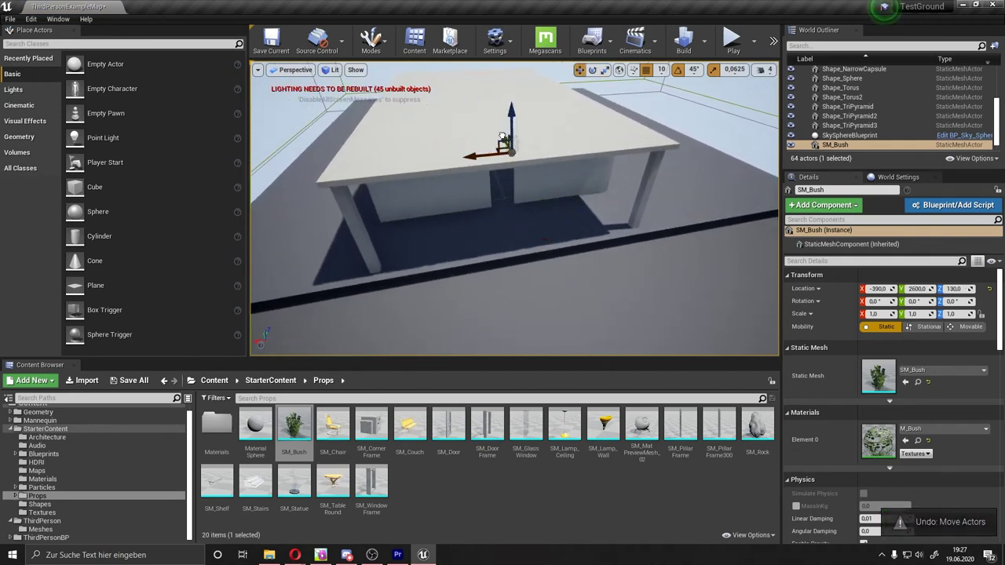
pyautogui.hotkey('ctrl', 'z')
pyautogui.moveTo(536, 241); pyautogui.dragTo(592, 236)
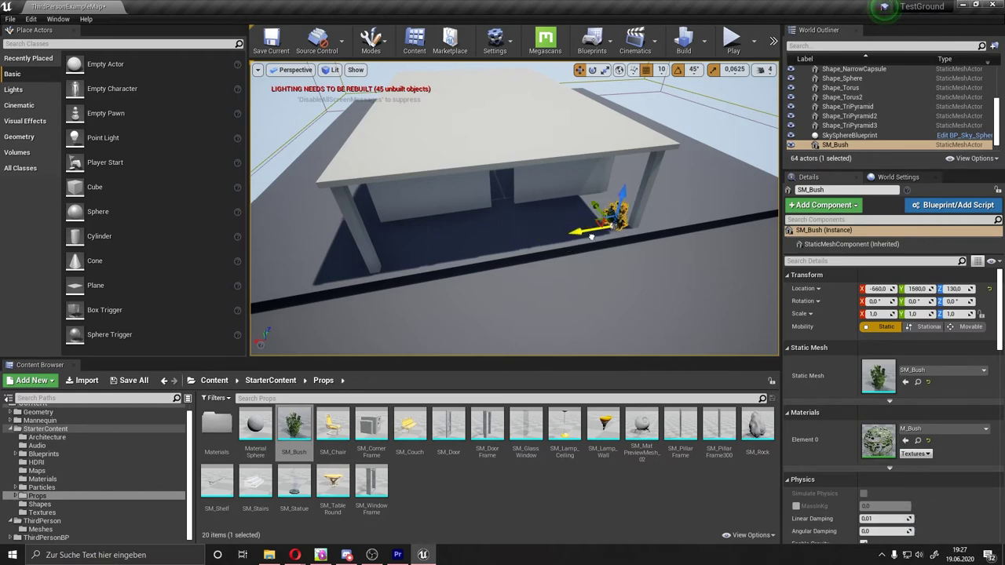
pyautogui.moveTo(592, 231); pyautogui.dragTo(629, 230, button='middle')
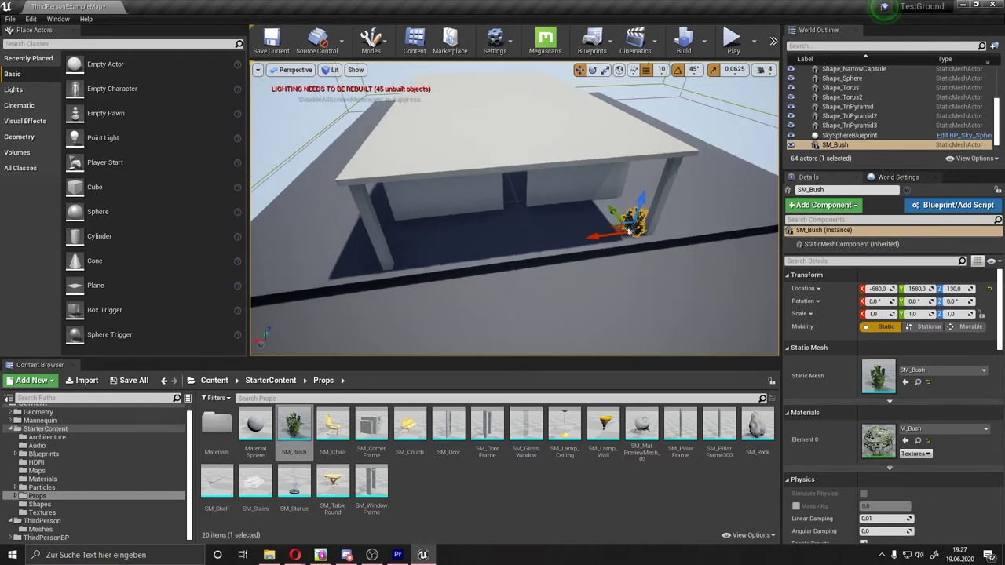
pyautogui.moveTo(757, 428); pyautogui.dragTo(435, 252)
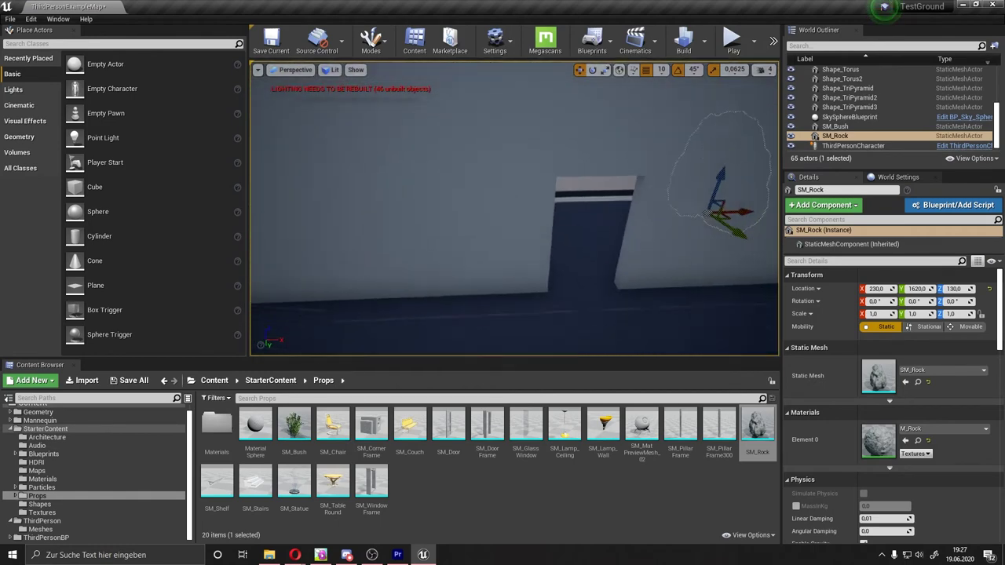
# - Place an SM_DoorFrame, rotate it to -90°, and position it along Y
pyautogui.moveTo(487, 428); pyautogui.dragTo(500, 306)
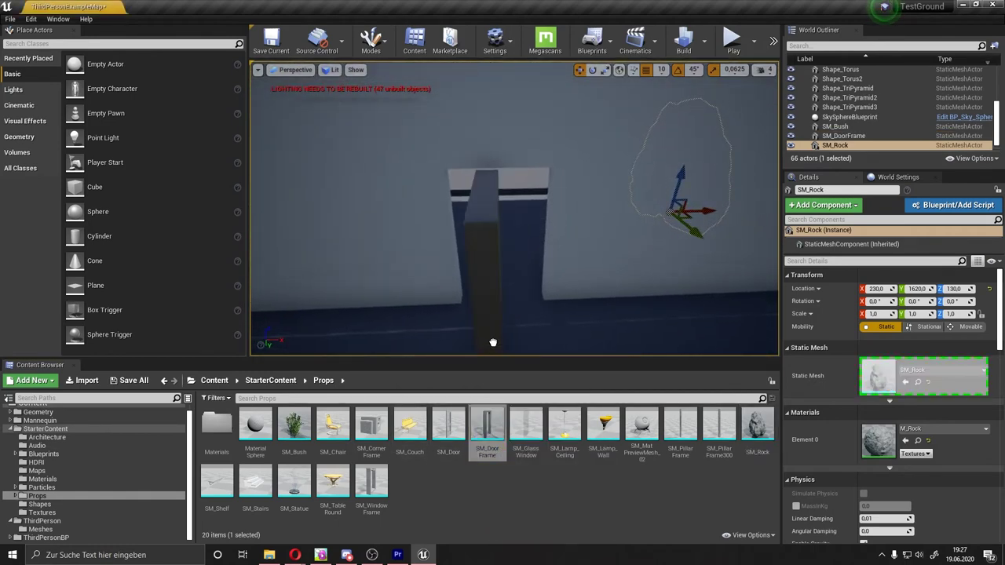
pyautogui.press('e')
pyautogui.moveTo(574, 303); pyautogui.dragTo(563, 305)
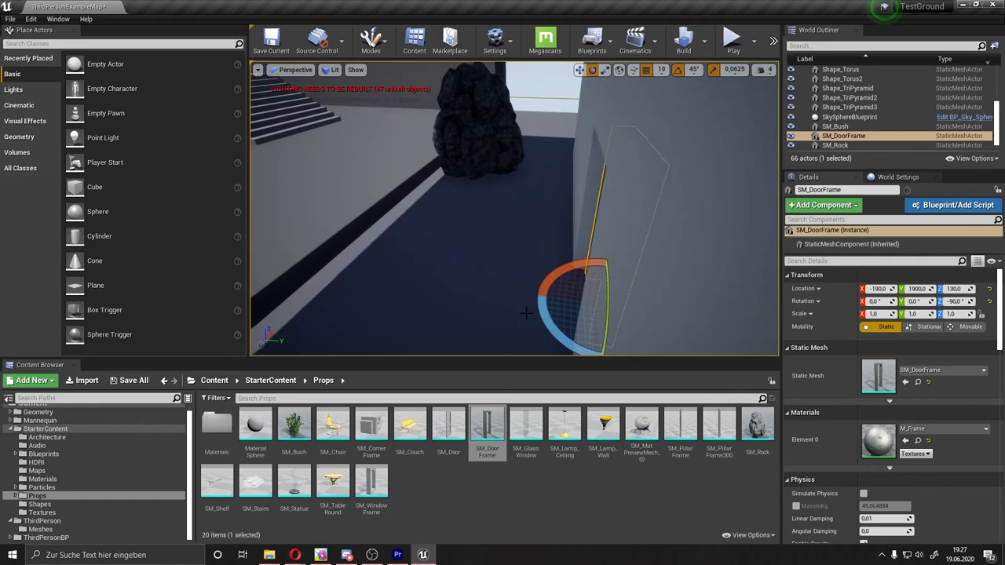
pyautogui.press('w')
pyautogui.moveTo(638, 310); pyautogui.dragTo(620, 312)
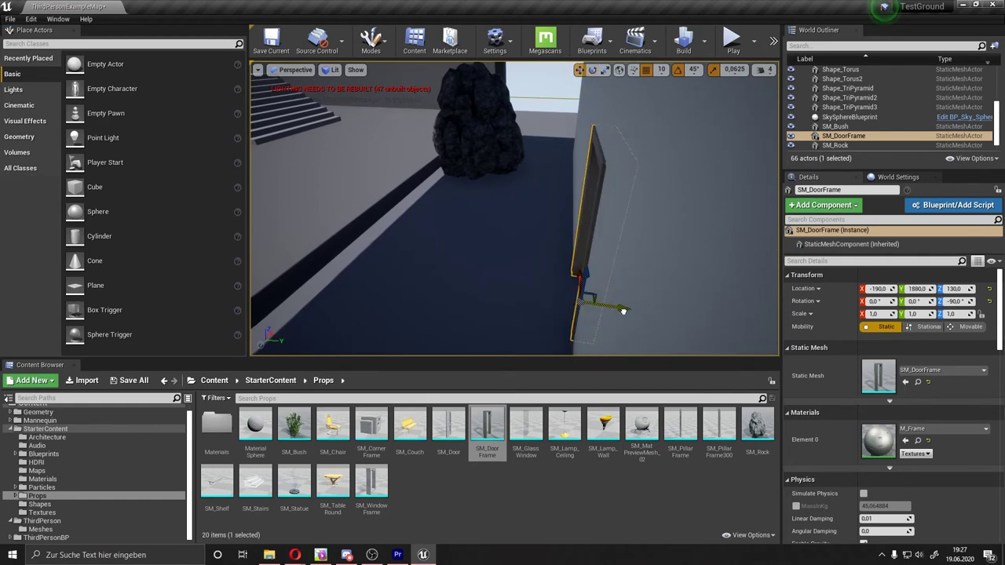
pyautogui.press('f')
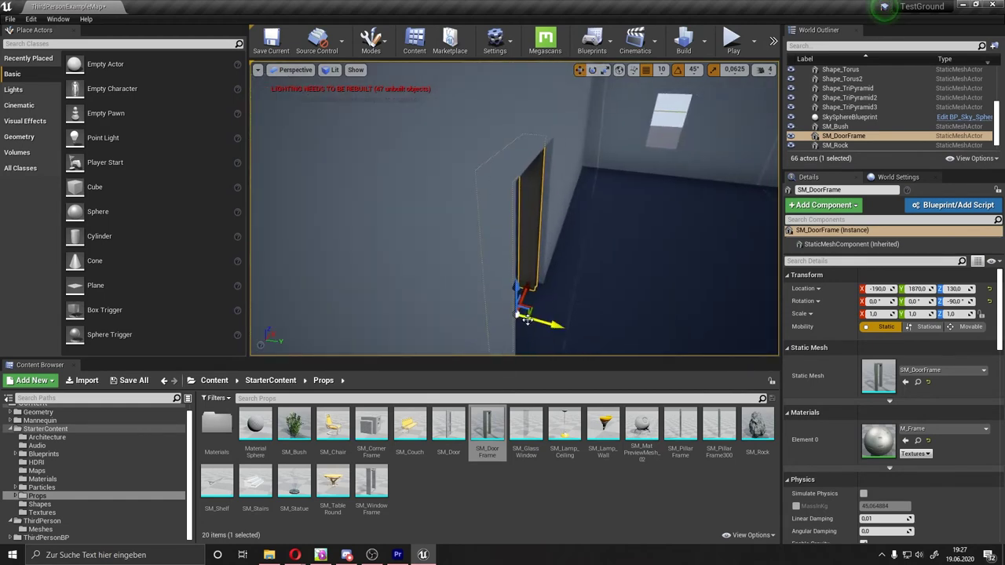
pyautogui.moveTo(527, 320); pyautogui.dragTo(534, 321)
# - Scale the door frame to Y 1.1875 to widen it
pyautogui.moveTo(534, 321); pyautogui.dragTo(439, 314, button='right')
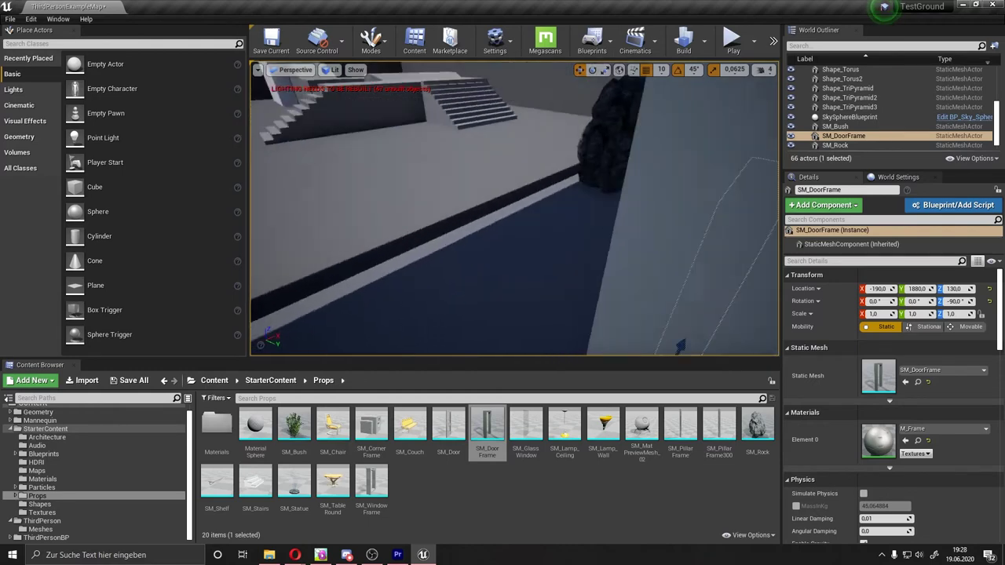
pyautogui.press('f')
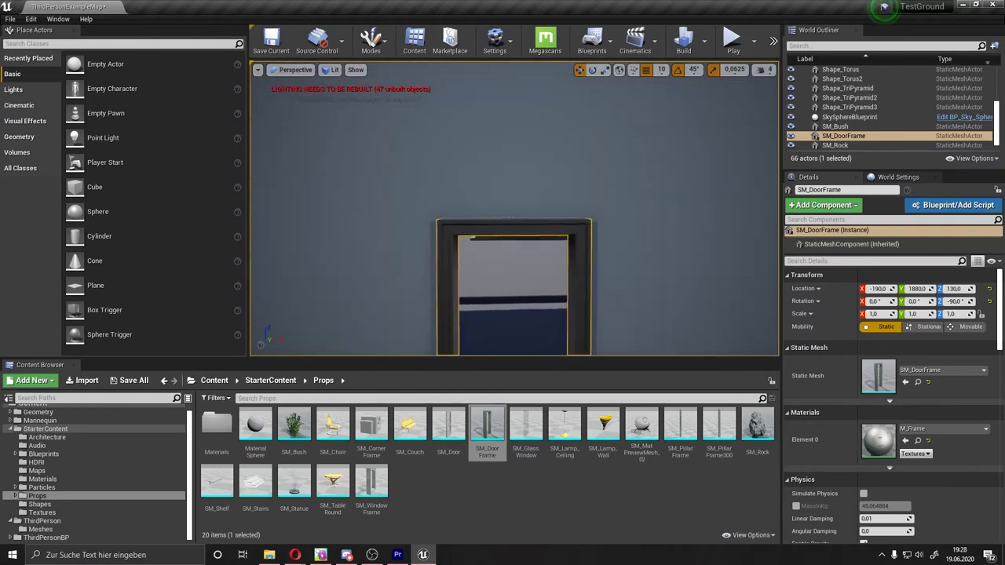
pyautogui.moveTo(514, 322); pyautogui.dragTo(513, 322, button='right')
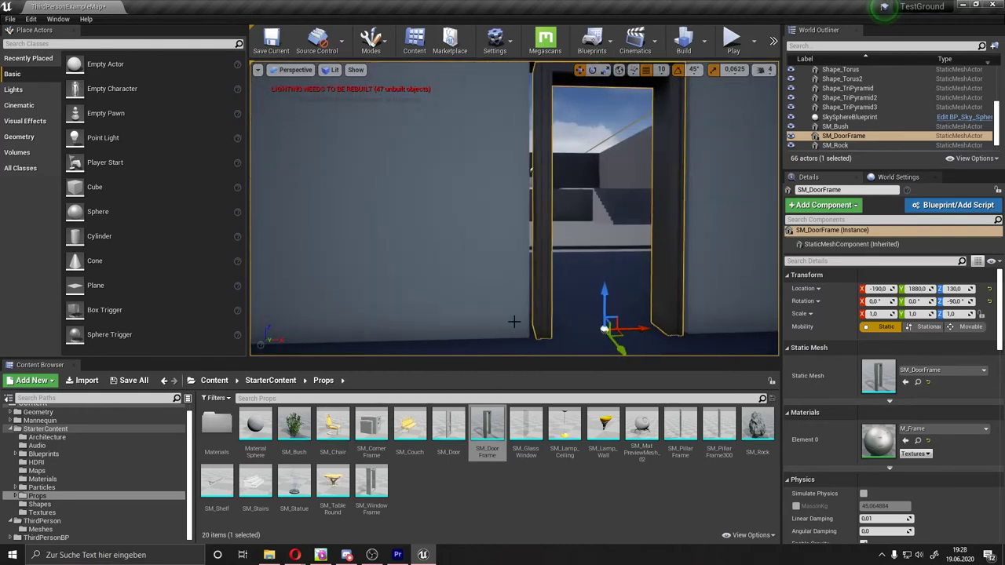
pyautogui.press('f')
pyautogui.scroll(-5, 519, 330)
pyautogui.press('e')
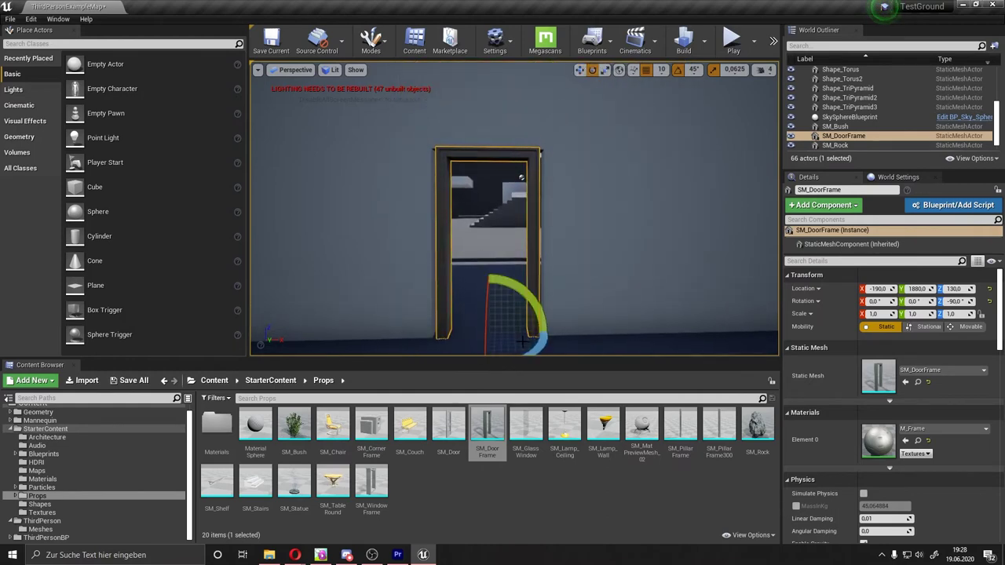
pyautogui.press('r')
pyautogui.moveTo(522, 333); pyautogui.dragTo(533, 172)
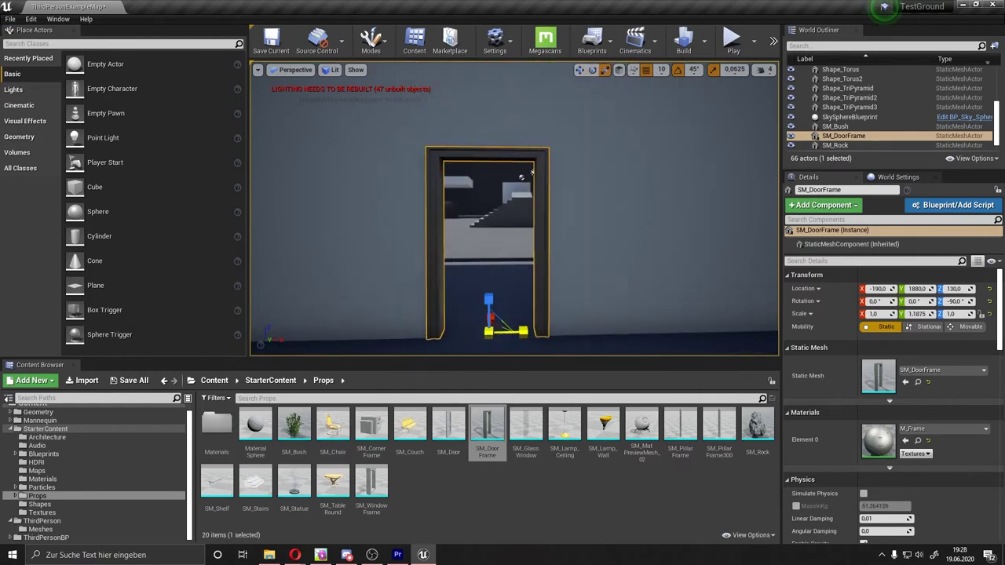
# - Drag SM_Door from the Props folder into the door frame
pyautogui.moveTo(499, 309); pyautogui.dragTo(498, 308, button='right')
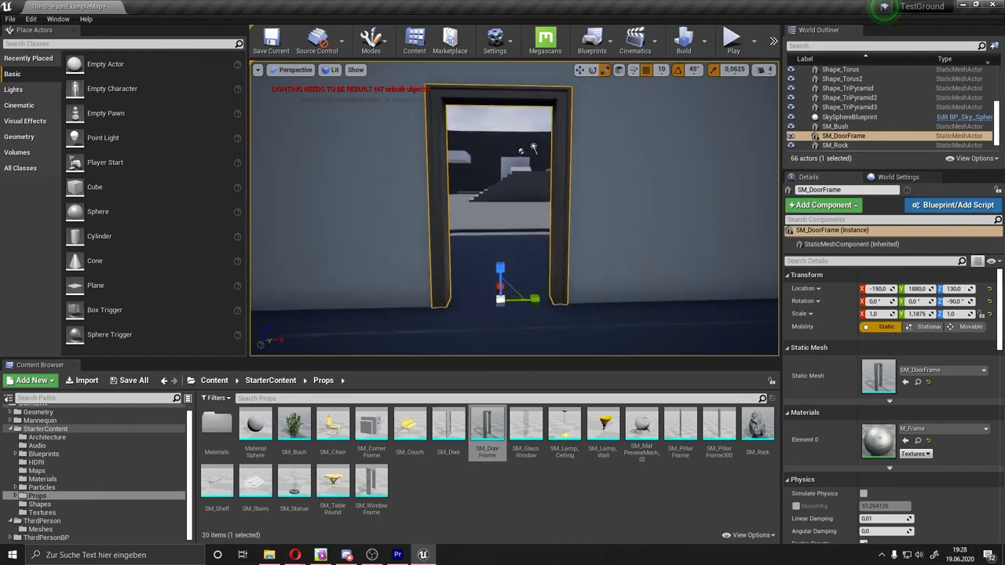
pyautogui.scroll(-4, 489, 334)
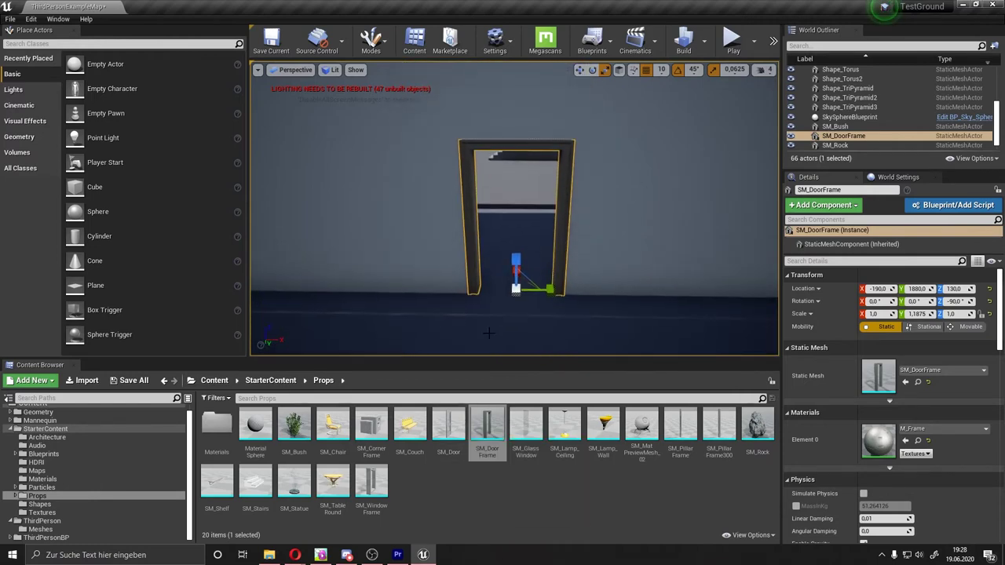
pyautogui.moveTo(445, 431)
pyautogui.mouseDown()
pyautogui.moveTo(494, 310)
pyautogui.moveTo(488, 293)
pyautogui.mouseUp()
# - Rotate SM_Door 90° around Z so it lines up with the frame
pyautogui.press('e')
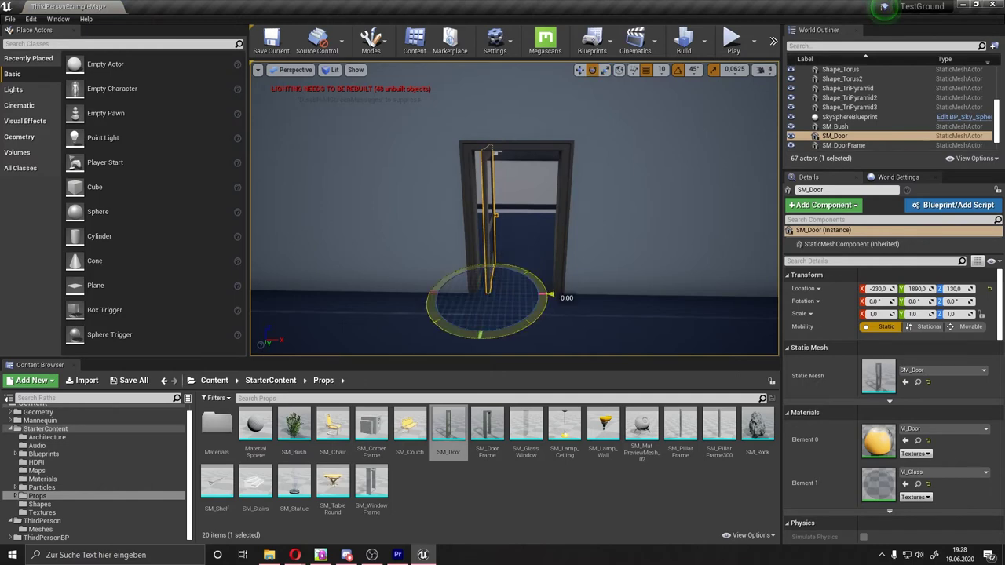
pyautogui.moveTo(534, 316); pyautogui.dragTo(472, 338)
pyautogui.moveTo(479, 338)
pyautogui.mouseDown(button='right')
pyautogui.moveTo(440, 338)
pyautogui.moveTo(505, 324)
pyautogui.mouseUp(button='right')
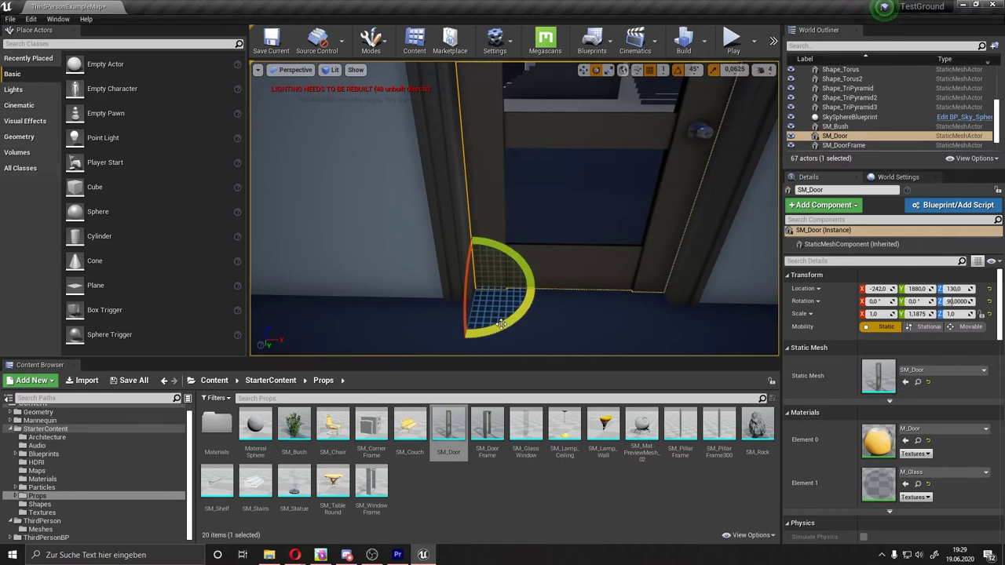
pyautogui.moveTo(555, 251); pyautogui.dragTo(548, 272, button='right')
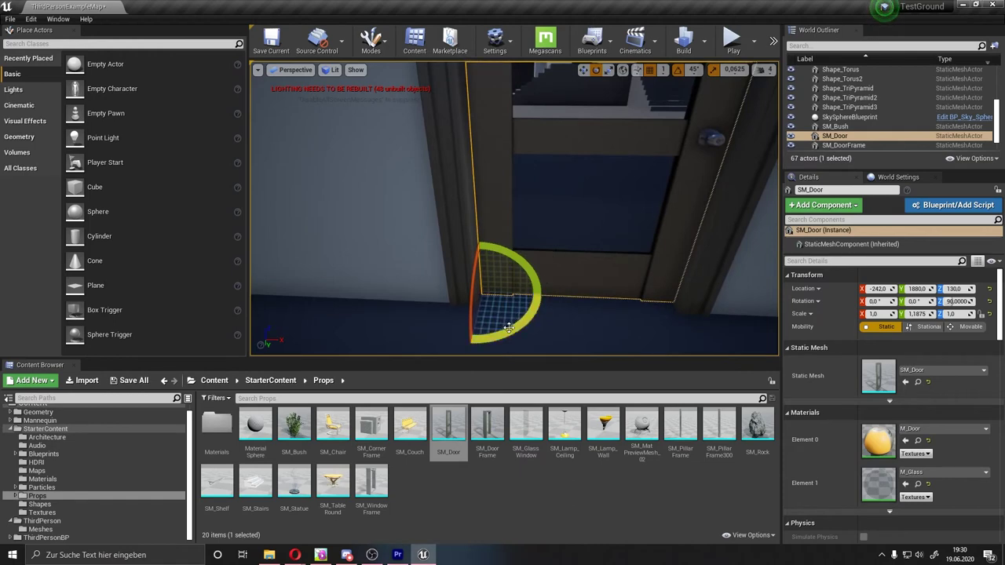
pyautogui.moveTo(510, 327); pyautogui.dragTo(544, 294)
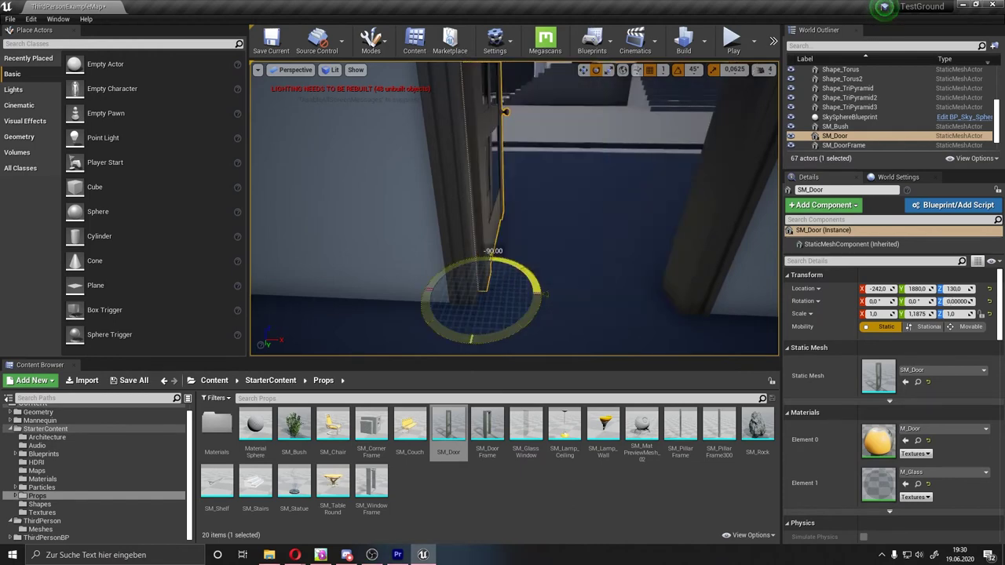
pyautogui.moveTo(544, 295); pyautogui.dragTo(544, 294, button='right')
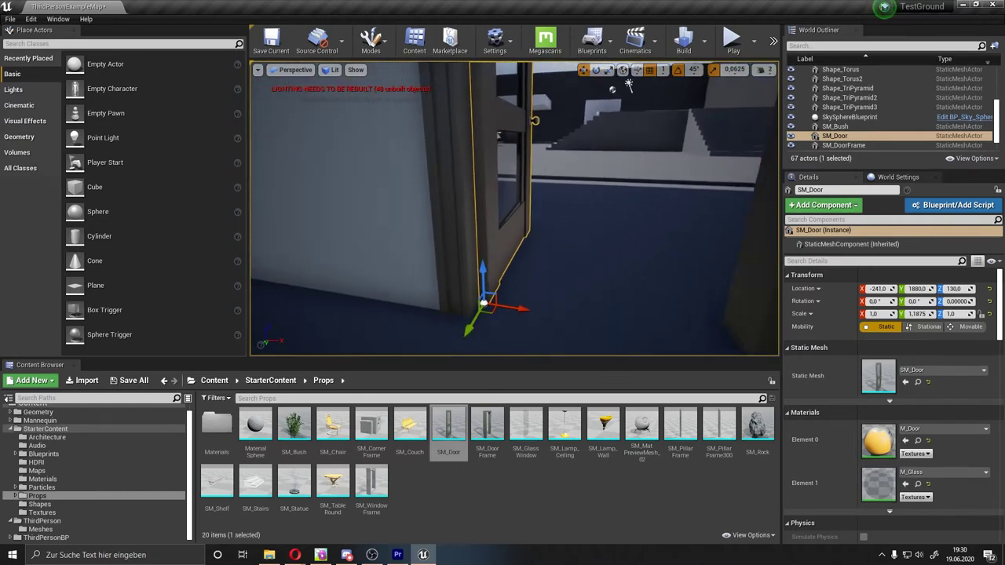
pyautogui.press('w')
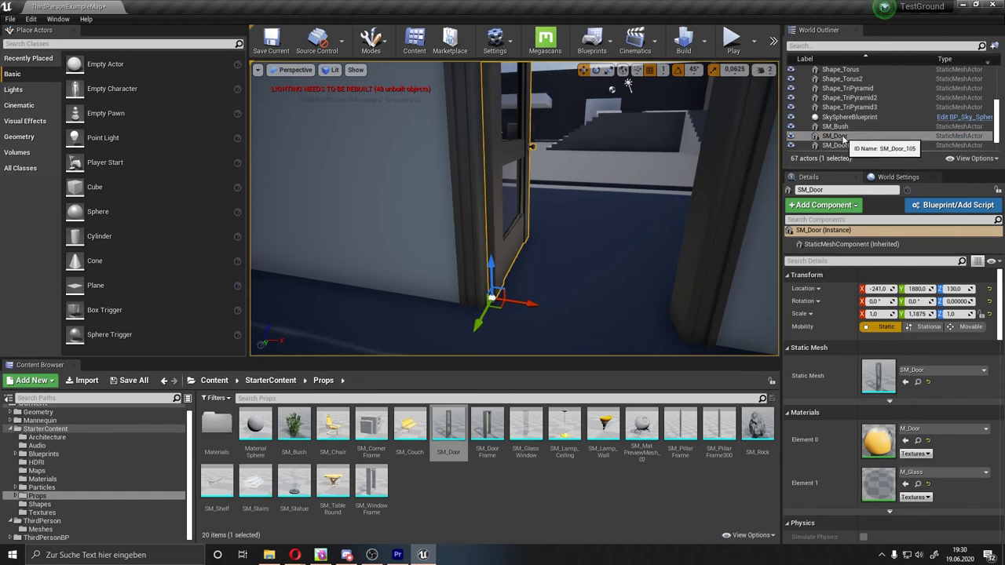
# - Attach SM_Door as a child of SM_DoorFrame in the World Outliner and focus the frame
pyautogui.moveTo(844, 140); pyautogui.dragTo(847, 150)
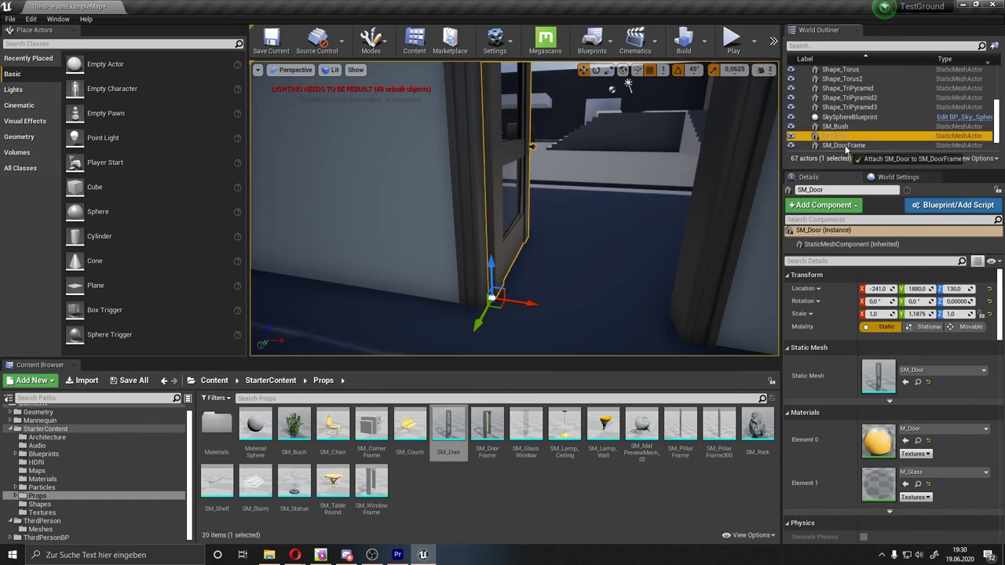
pyautogui.moveTo(847, 150); pyautogui.dragTo(842, 146)
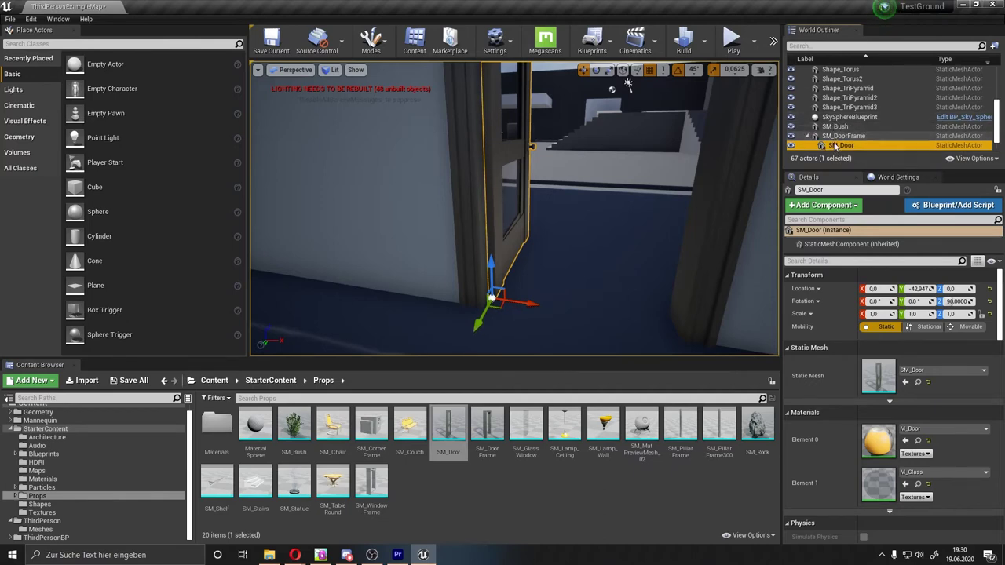
pyautogui.click(809, 135)
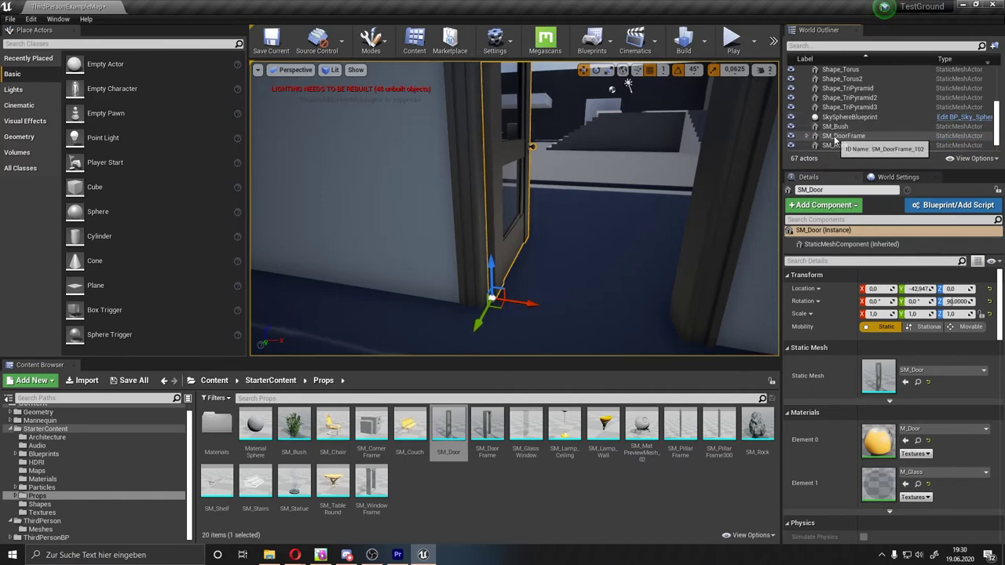
pyautogui.doubleClick(835, 138)
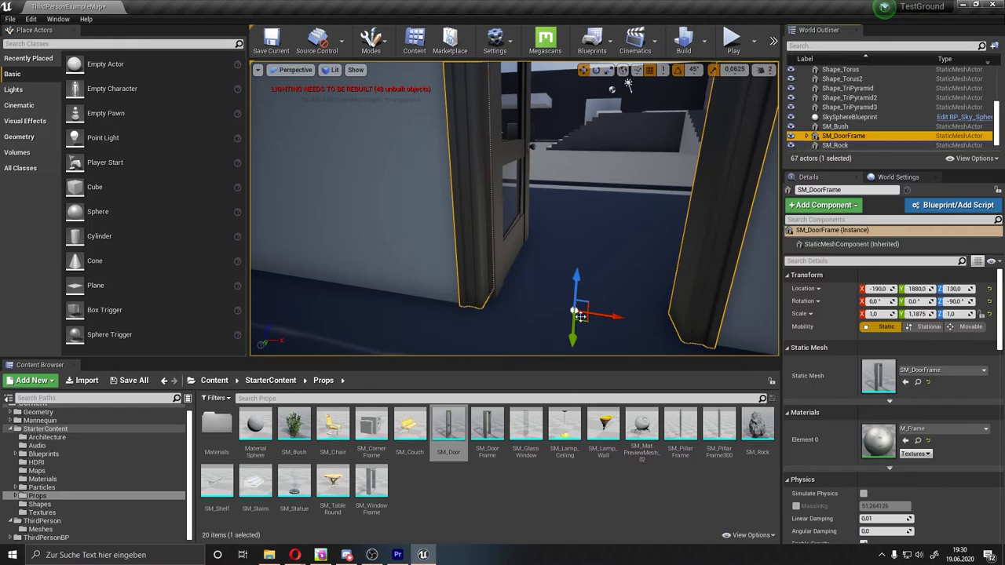
# - Move the door frame along X and try attaching the door through its context menu
pyautogui.moveTo(608, 315); pyautogui.dragTo(496, 271)
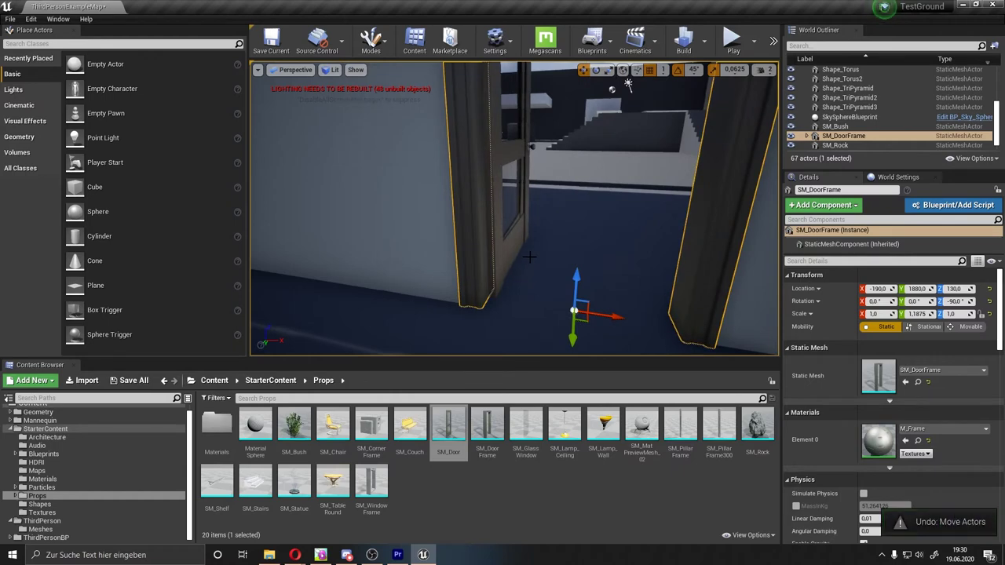
pyautogui.rightClick(840, 145)
pyautogui.click(567, 157)
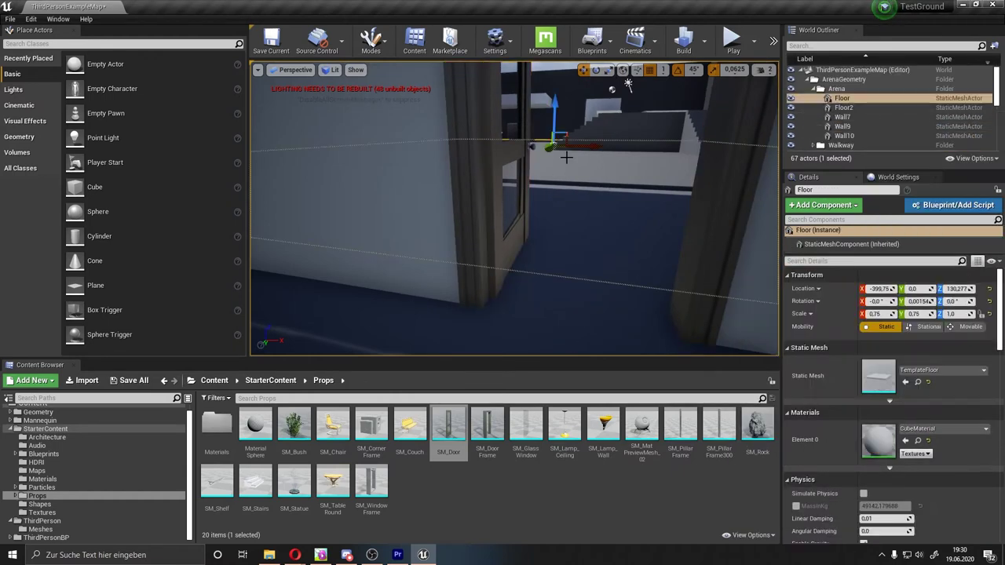
pyautogui.click(518, 234)
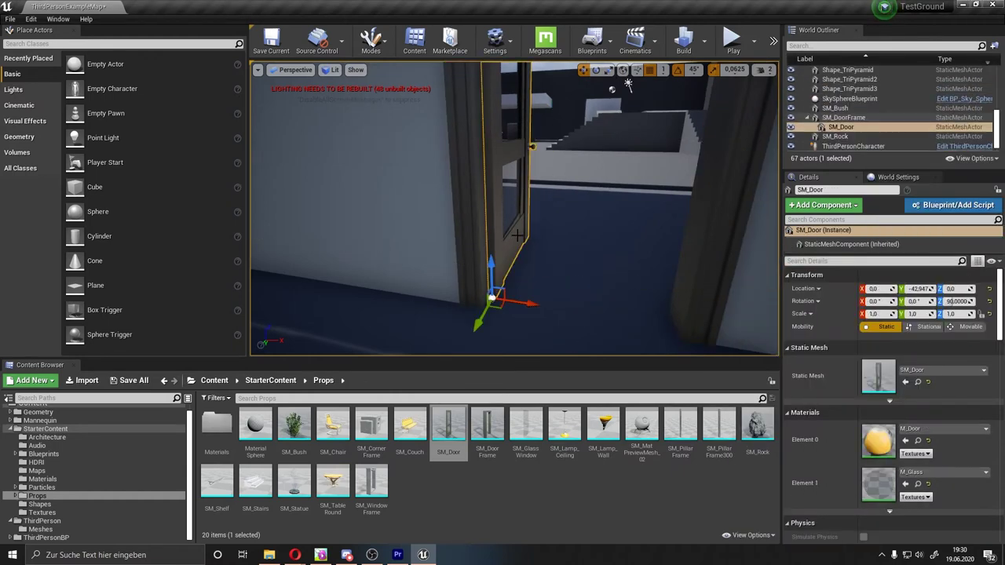
pyautogui.rightClick(864, 129)
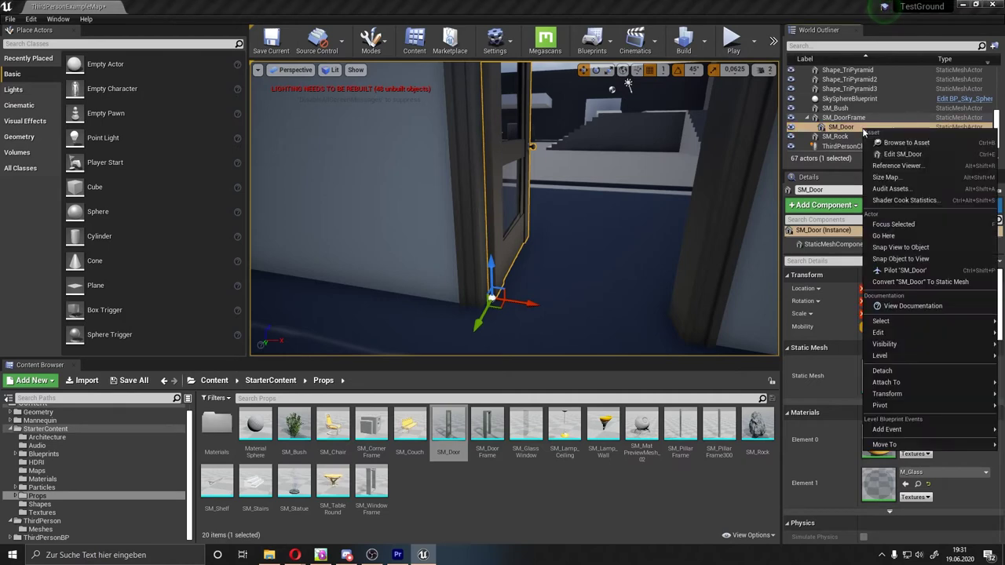
pyautogui.moveTo(880, 353)
pyautogui.moveTo(910, 386)
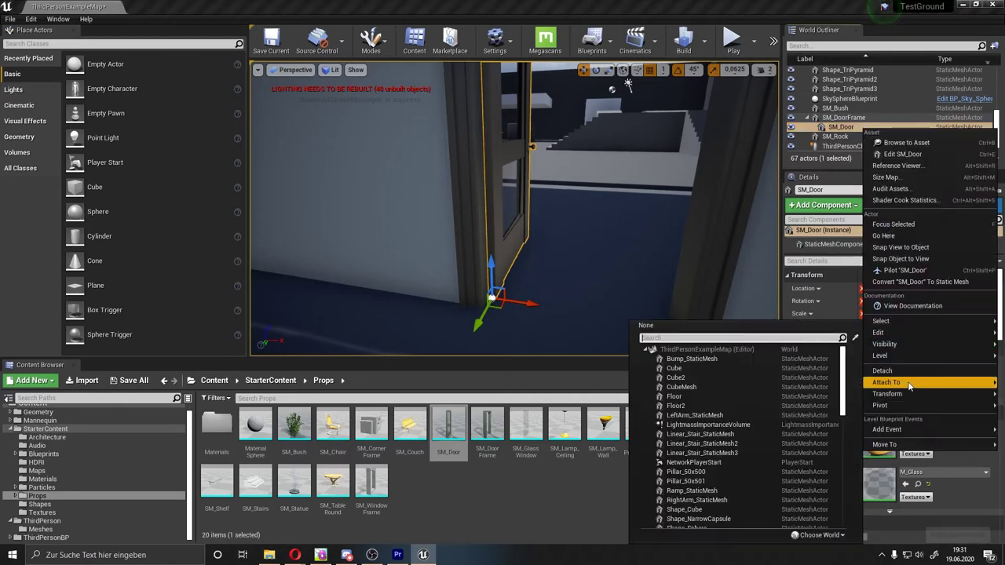
pyautogui.click(856, 339)
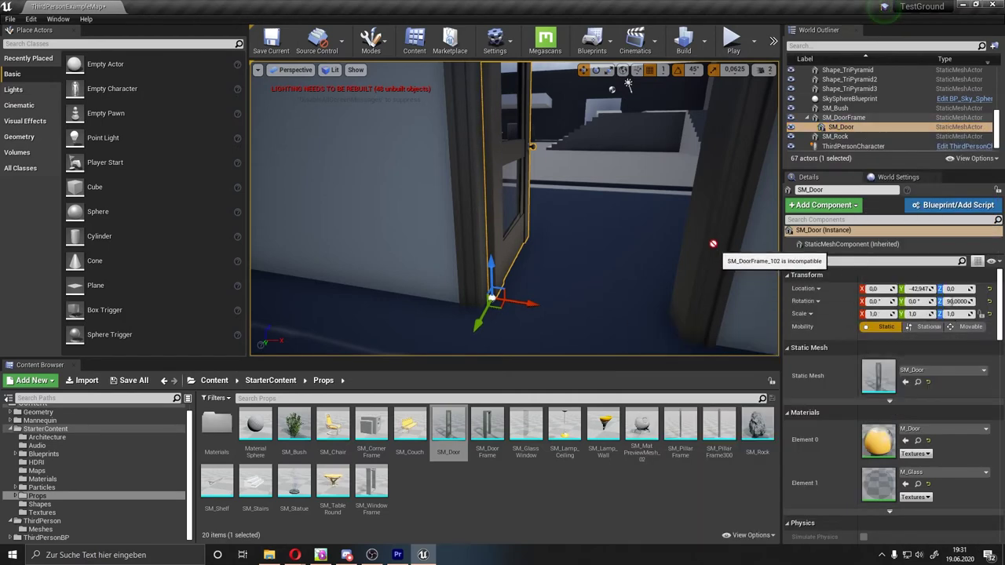
pyautogui.rightClick(658, 156)
pyautogui.click(595, 168)
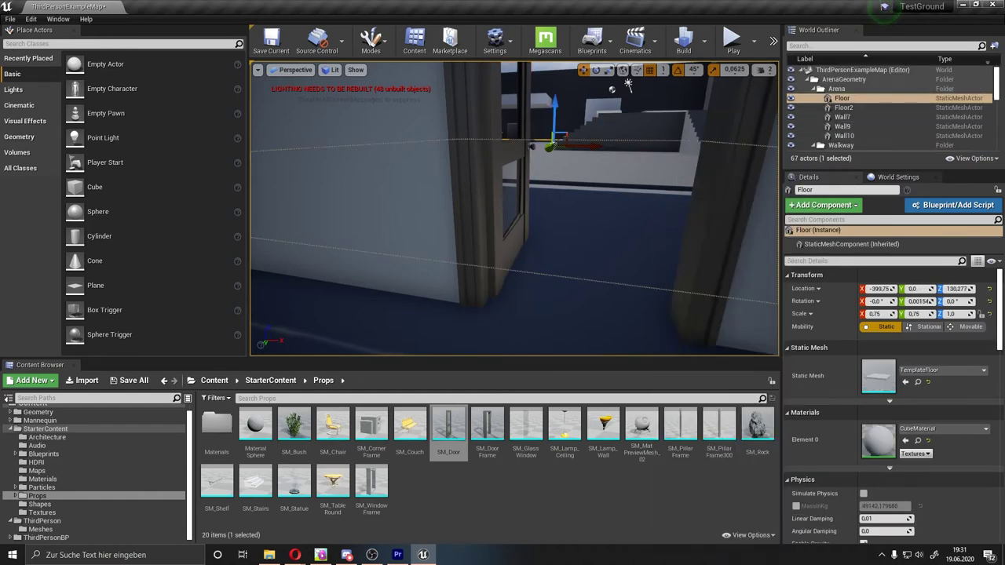
# - Nudge the door frame, undo it, and delete an accidental duplicate
pyautogui.click(724, 216)
pyautogui.moveTo(609, 316); pyautogui.dragTo(604, 316)
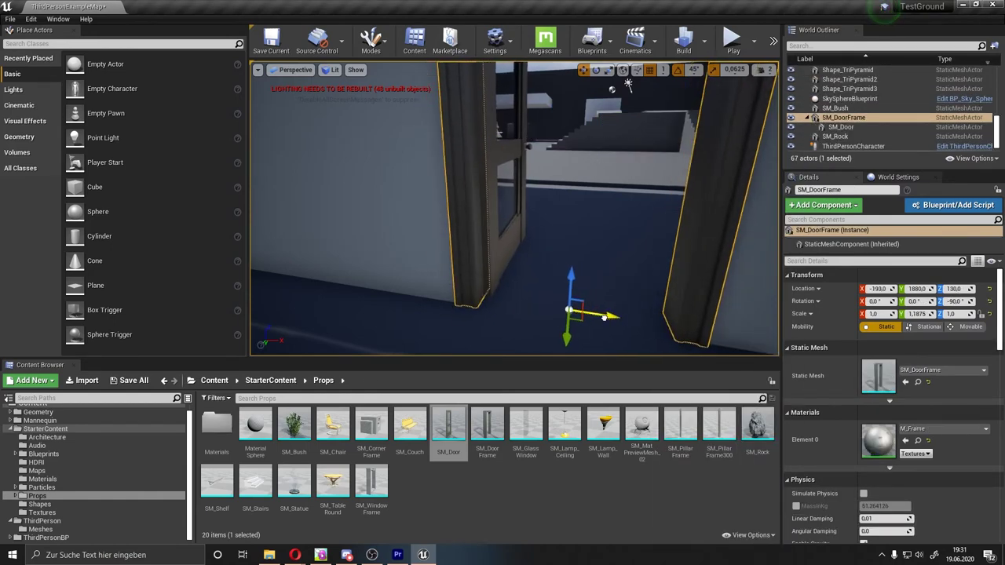
pyautogui.hotkey('ctrl', 'z')
pyautogui.scroll(-5, 519, 260)
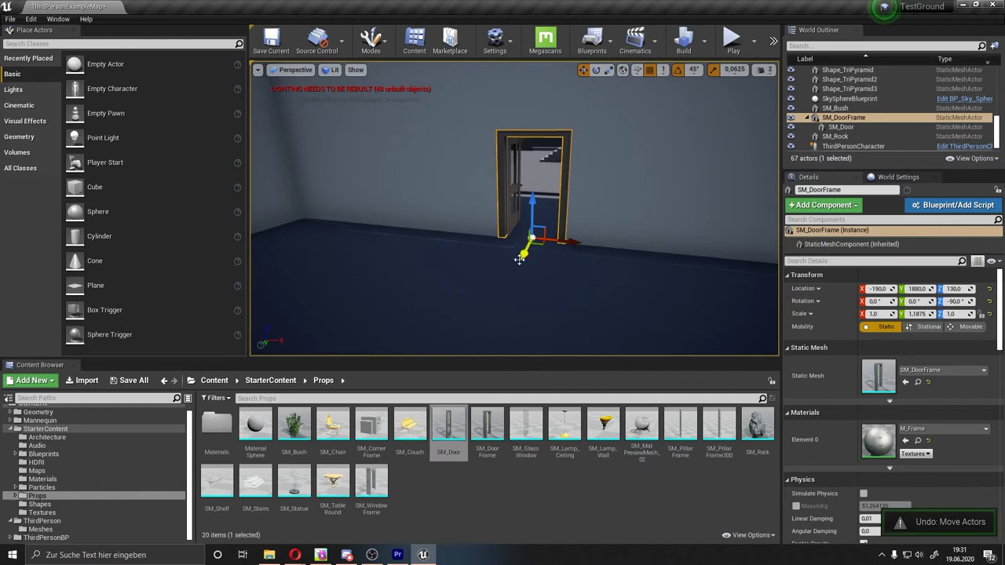
pyautogui.keyDown('alt'); pyautogui.moveTo(524, 252); pyautogui.dragTo(424, 355); pyautogui.keyUp('alt')
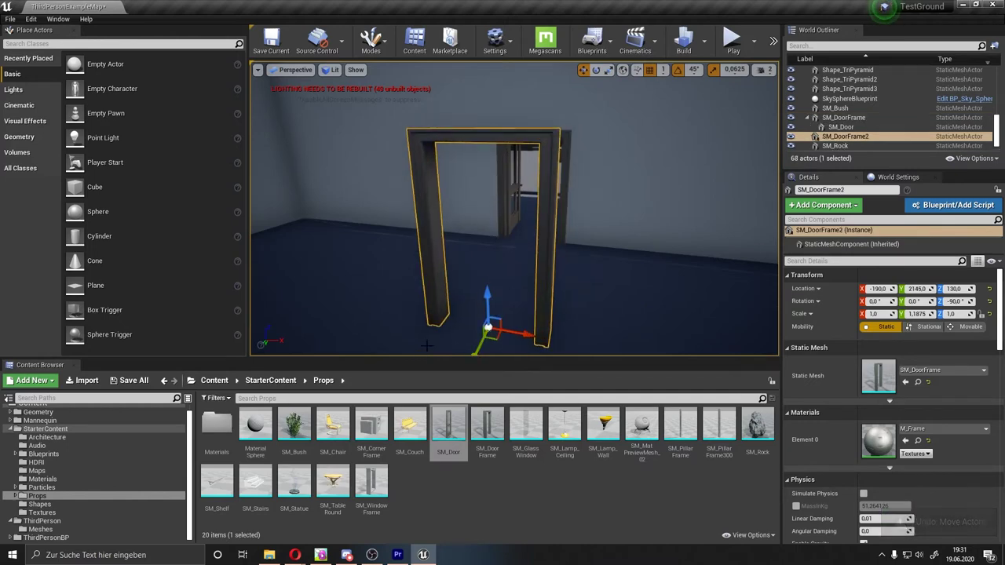
pyautogui.press('Delete')
# - Duplicate the door frame with its door toward the camera and set camera speed to 4
pyautogui.click(508, 224)
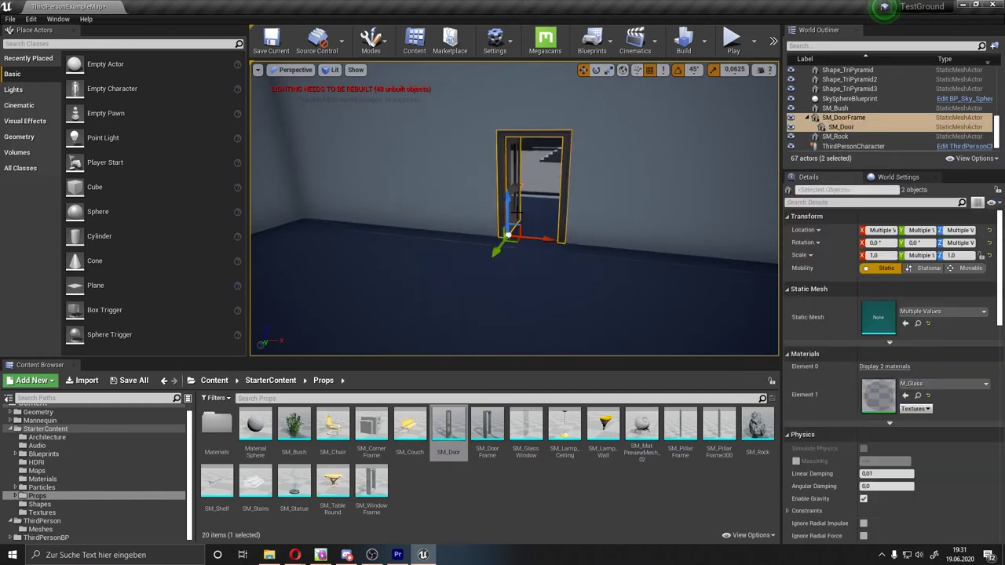
pyautogui.keyDown('alt'); pyautogui.keyDown('shift'); pyautogui.moveTo(499, 242); pyautogui.dragTo(664, 311); pyautogui.keyUp('shift'); pyautogui.keyUp('alt')
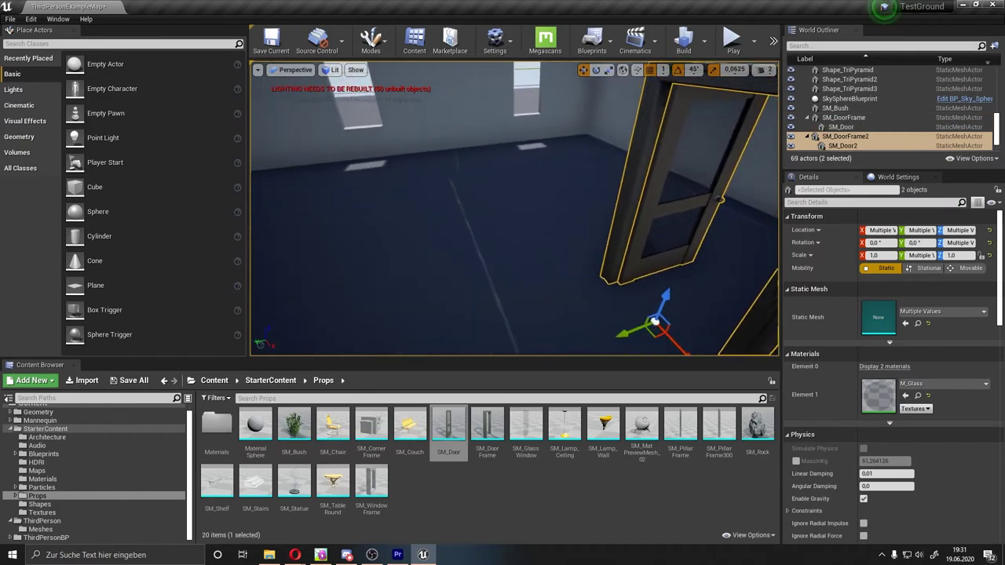
pyautogui.press('e')
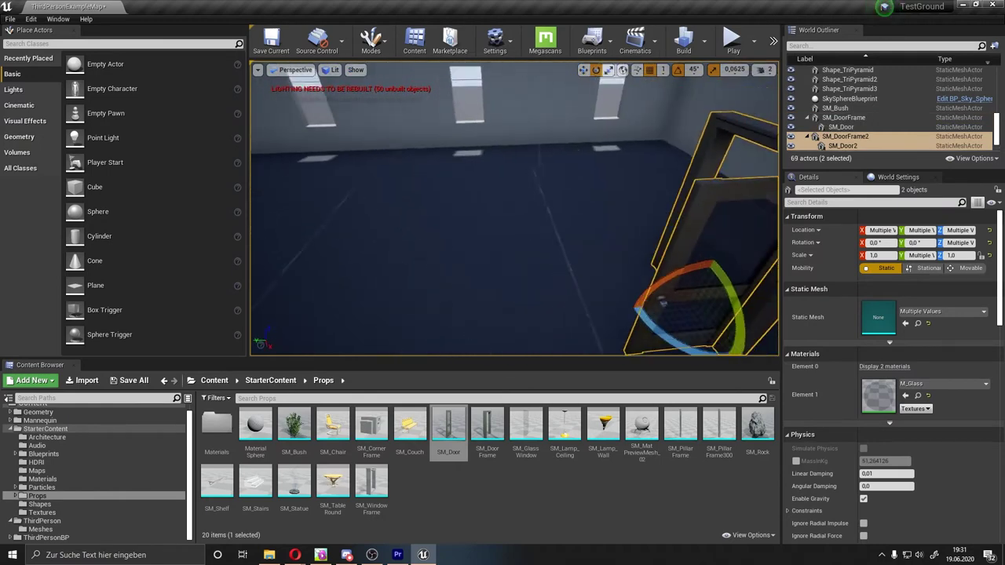
pyautogui.click(761, 69)
pyautogui.moveTo(511, 235)
pyautogui.mouseDown(button='right')
pyautogui.moveTo(541, 314)
pyautogui.moveTo(522, 171)
pyautogui.mouseUp(button='right')
# - Rotate the copied door SM_Door2 to 180° so it closes inside its frame
pyautogui.click(521, 171)
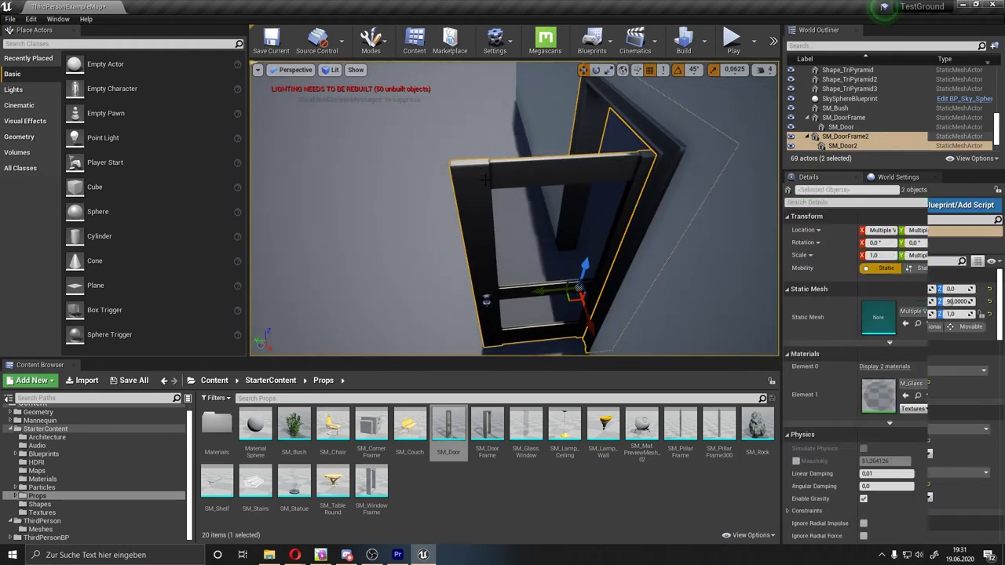
pyautogui.moveTo(554, 338); pyautogui.dragTo(597, 329)
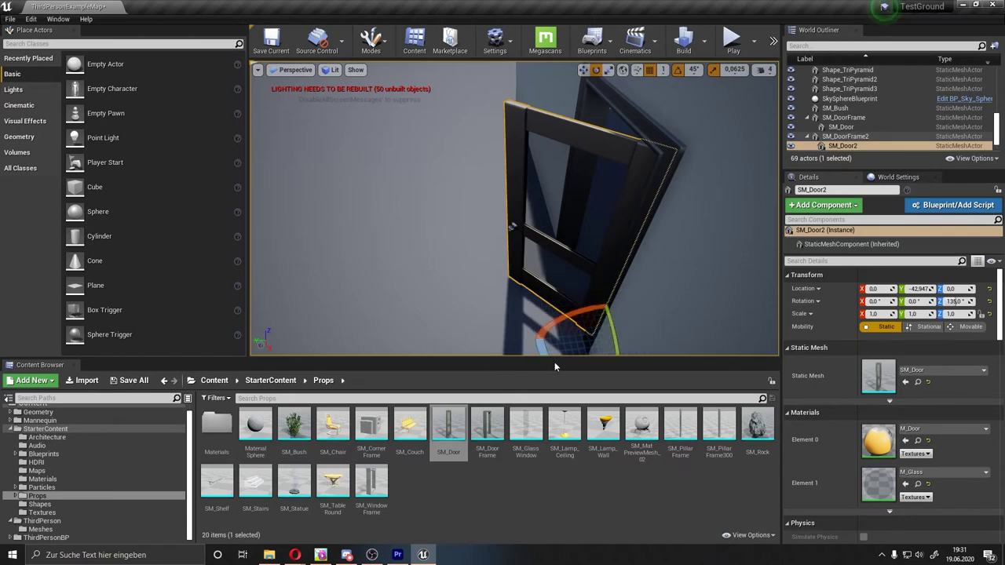
pyautogui.moveTo(543, 349); pyautogui.dragTo(501, 349)
pyautogui.moveTo(500, 349)
pyautogui.mouseDown(button='right')
pyautogui.moveTo(502, 314)
pyautogui.moveTo(470, 284)
pyautogui.mouseUp(button='right')
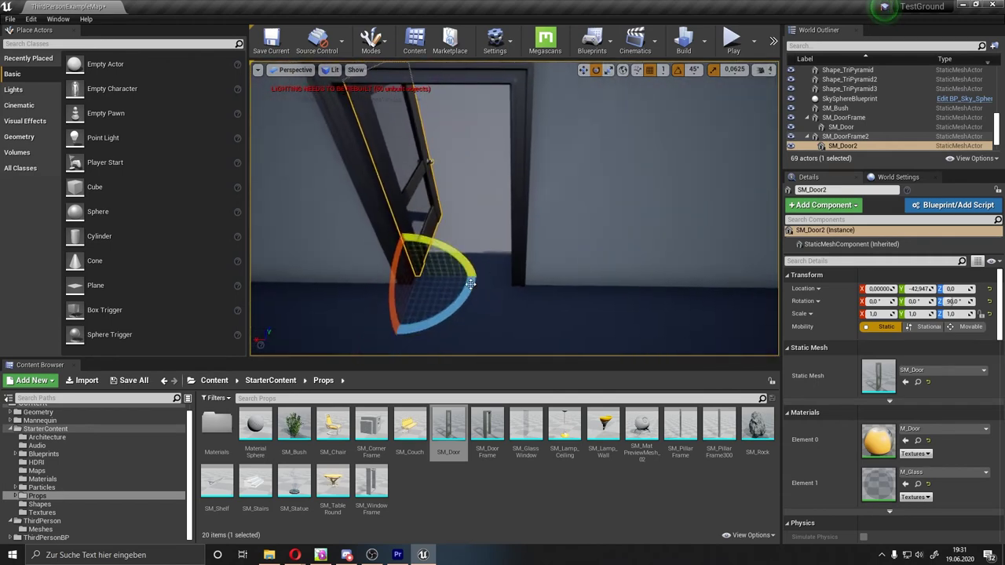
pyautogui.moveTo(470, 284); pyautogui.dragTo(552, 233)
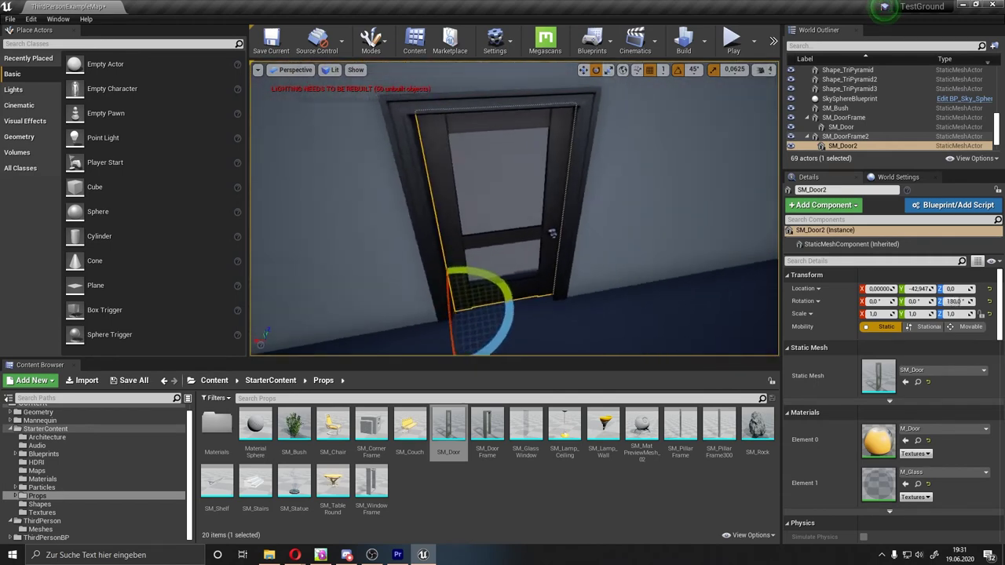
pyautogui.press('w')
# - Place an SM_WindowFrame from the starter props onto the bare wall
pyautogui.moveTo(692, 82); pyautogui.dragTo(692, 83, button='right')
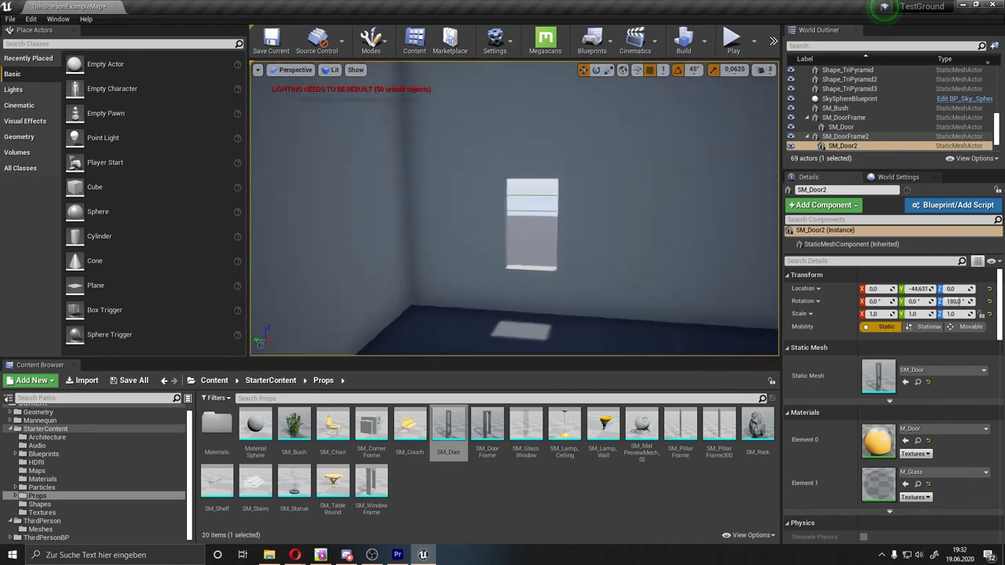
pyautogui.moveTo(544, 345); pyautogui.dragTo(544, 345, button='right')
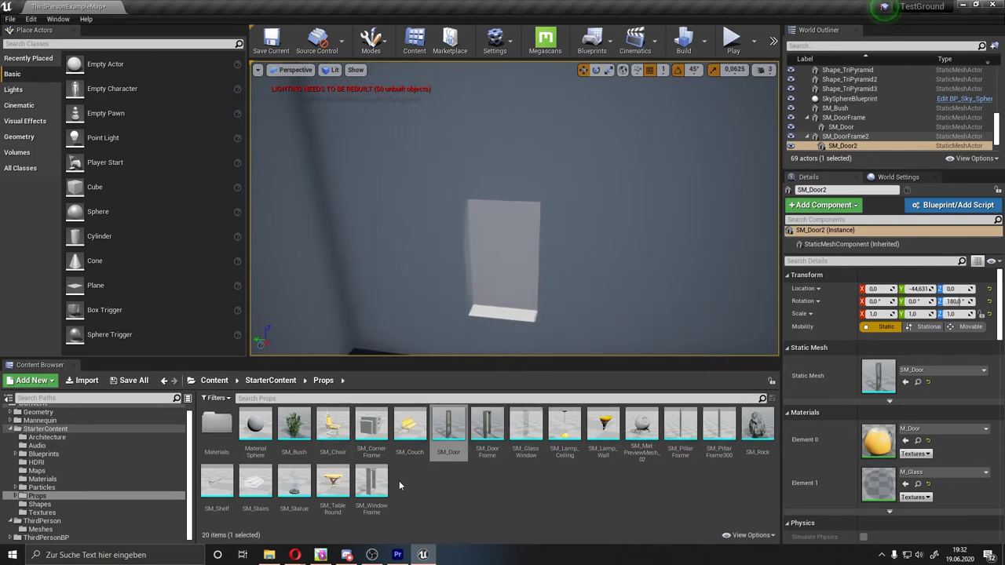
pyautogui.moveTo(371, 480); pyautogui.dragTo(501, 313)
# - Set grid snap to 10 and drop an SM_GlassWindow inside the new window frame
pyautogui.moveTo(543, 191)
pyautogui.mouseDown(button='right')
pyautogui.moveTo(487, 197)
pyautogui.moveTo(509, 235)
pyautogui.mouseUp(button='right')
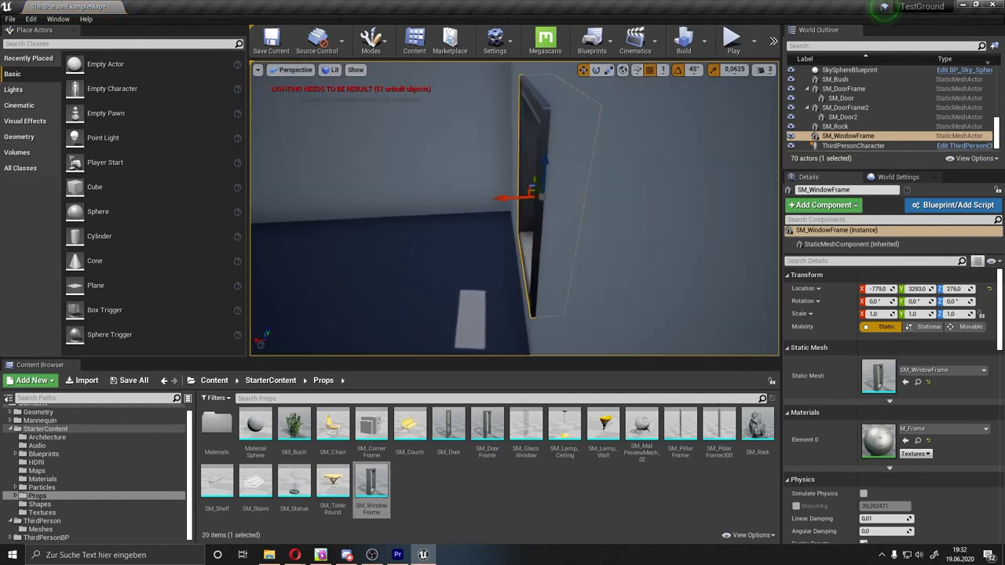
pyautogui.moveTo(518, 201); pyautogui.dragTo(518, 201, button='right')
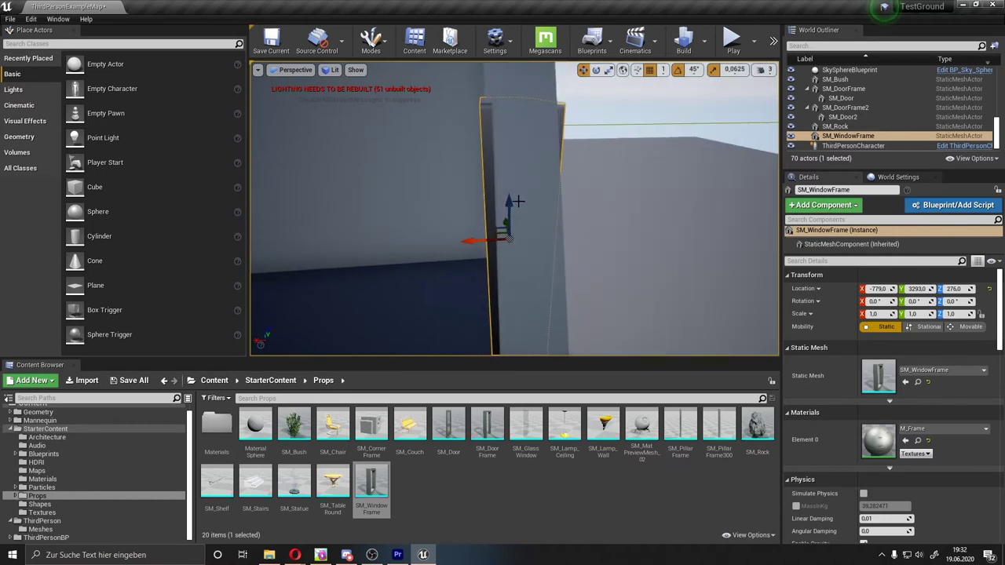
pyautogui.click(663, 69)
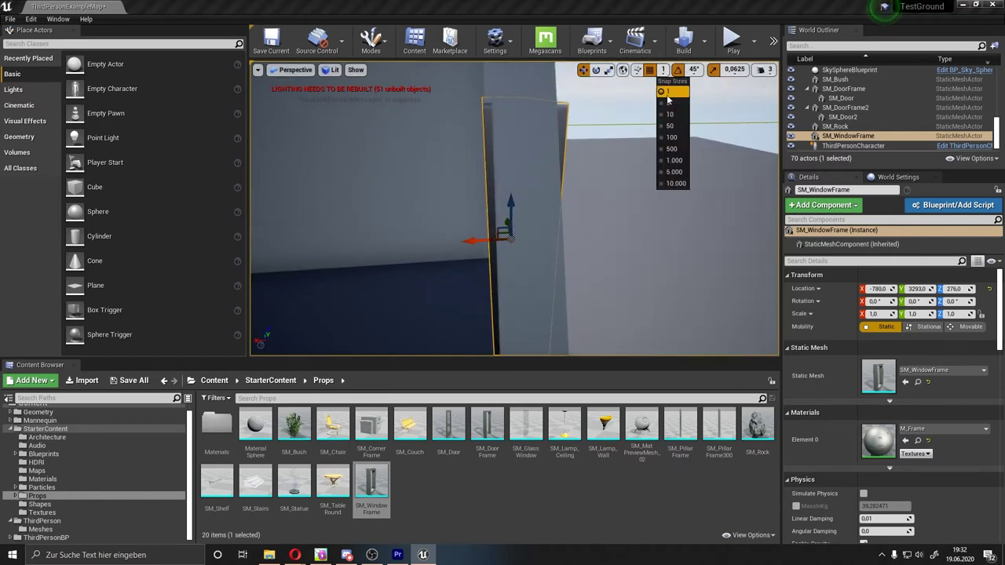
pyautogui.click(670, 116)
pyautogui.moveTo(511, 204); pyautogui.dragTo(487, 220, button='right')
pyautogui.moveTo(526, 428)
pyautogui.mouseDown()
pyautogui.moveTo(532, 384)
pyautogui.moveTo(475, 241)
pyautogui.mouseUp()
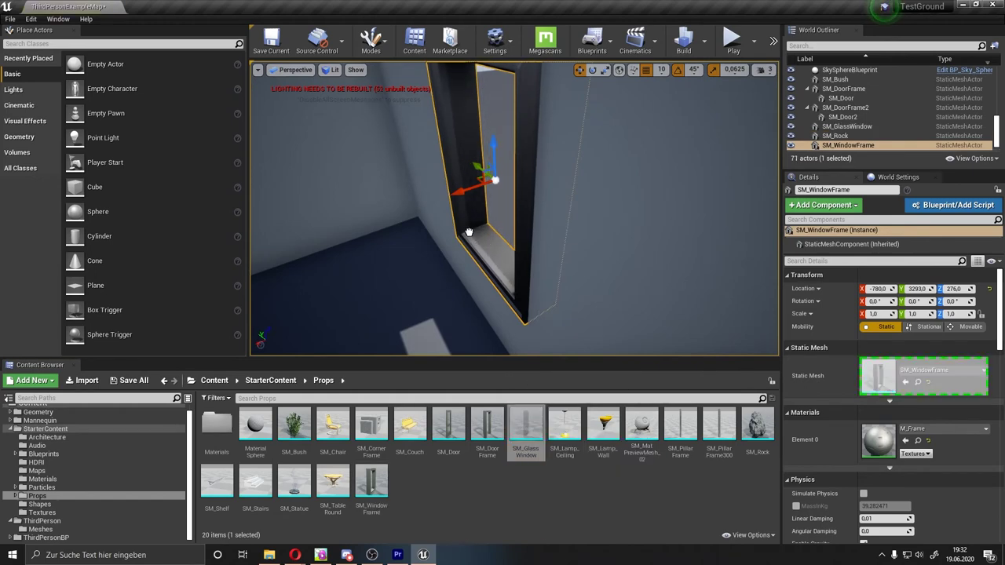
# - Face the window head-on and select the glass pane and window frame
pyautogui.moveTo(468, 233)
pyautogui.mouseDown(button='right')
pyautogui.moveTo(482, 276)
pyautogui.moveTo(466, 144)
pyautogui.mouseUp(button='right')
pyautogui.click(483, 277)
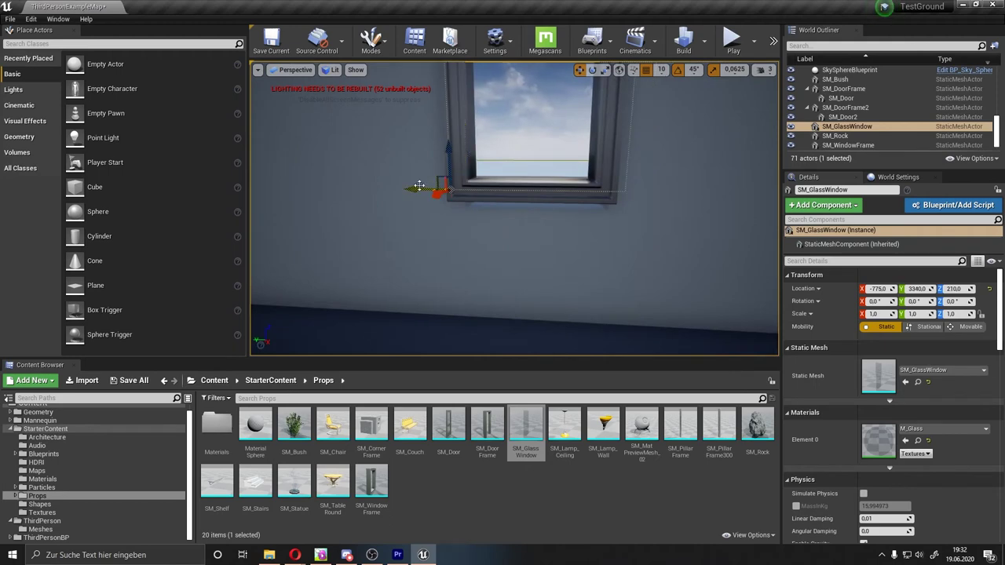
pyautogui.moveTo(420, 185); pyautogui.dragTo(532, 179, button='right')
pyautogui.keyDown('ctrl'); pyautogui.click(532, 179); pyautogui.keyUp('ctrl')
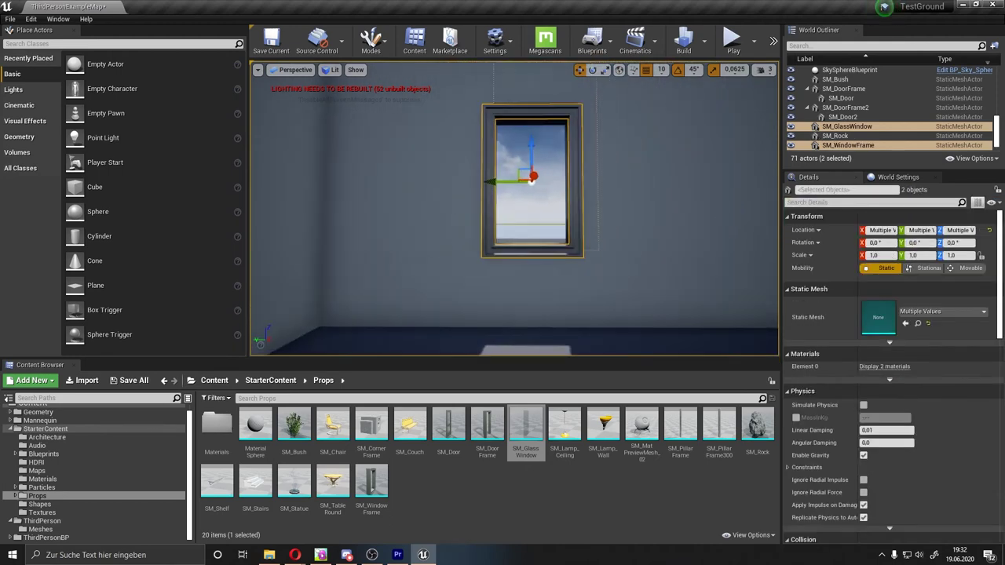
pyautogui.click(532, 179)
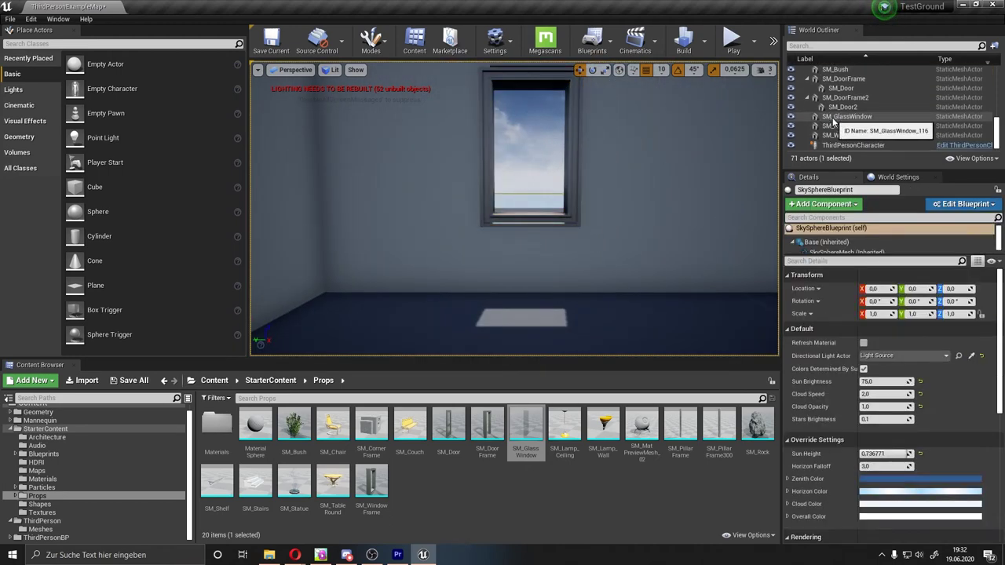
pyautogui.click(493, 160)
pyautogui.click(539, 175)
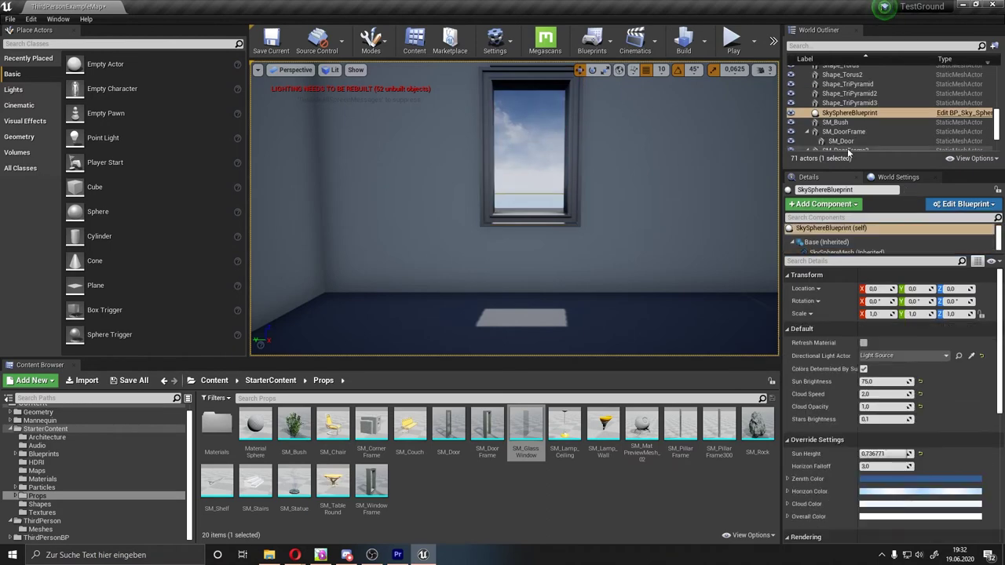
pyautogui.moveTo(565, 137); pyautogui.dragTo(534, 141, button='right')
pyautogui.click(540, 139)
pyautogui.click(534, 153)
# - Switch grid snap to 5 and move SM_WindowFrame from Z 276 down to Z 271
pyautogui.click(560, 154)
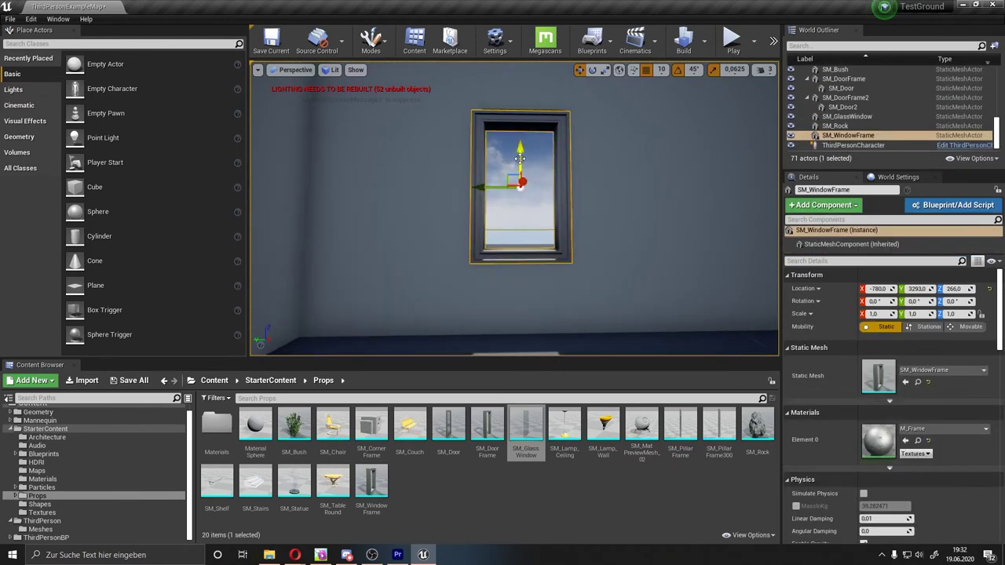
pyautogui.moveTo(520, 159); pyautogui.dragTo(522, 149)
pyautogui.moveTo(521, 136); pyautogui.dragTo(521, 136, button='right')
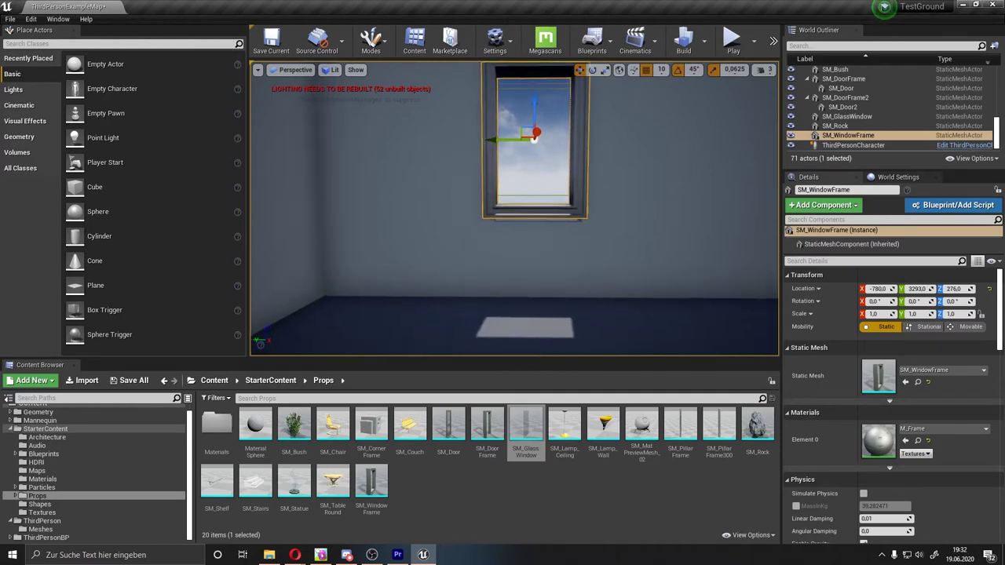
pyautogui.click(661, 70)
pyautogui.click(666, 103)
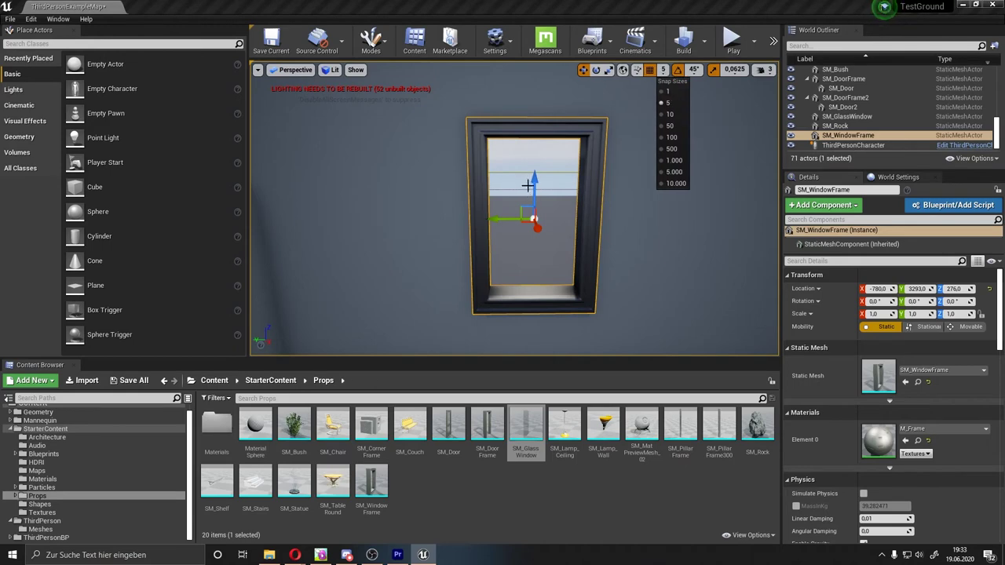
pyautogui.moveTo(534, 179); pyautogui.dragTo(535, 183)
pyautogui.moveTo(526, 199); pyautogui.dragTo(551, 206, button='right')
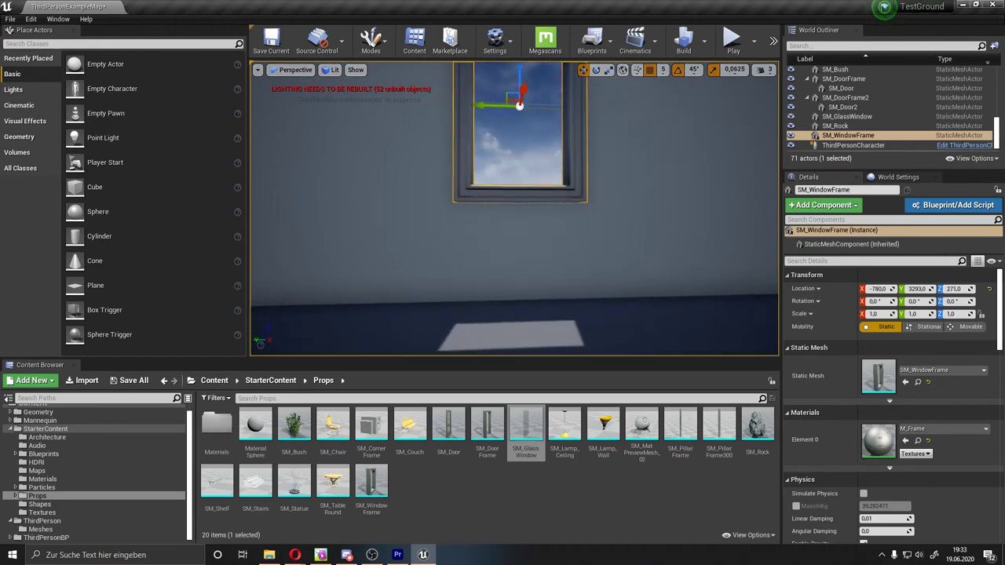
pyautogui.click(543, 153)
pyautogui.scroll(-3, 665, 139)
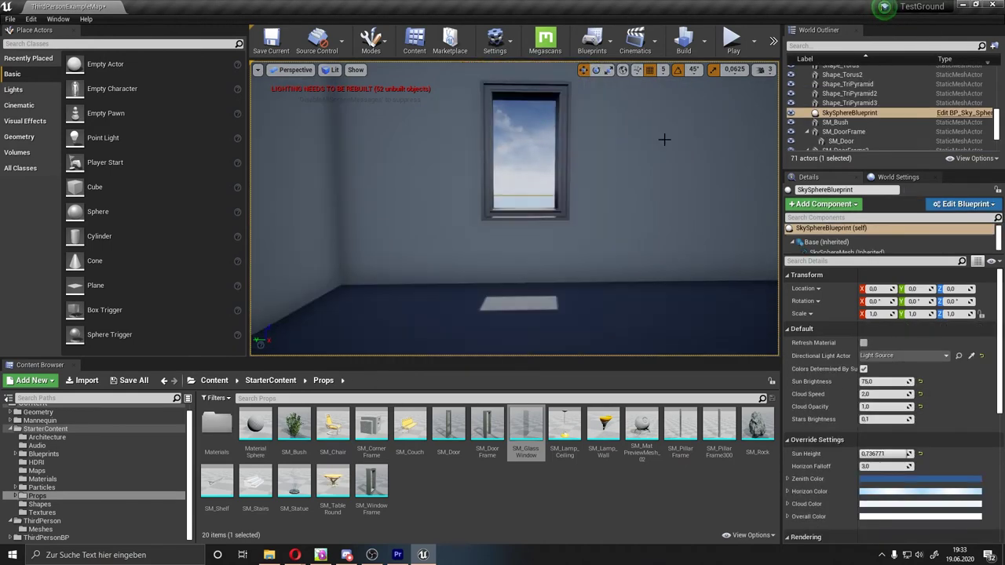
# - Find SM_GlassWindow with a 'gl' World Outliner search and raise it to Z 205
pyautogui.click(534, 150)
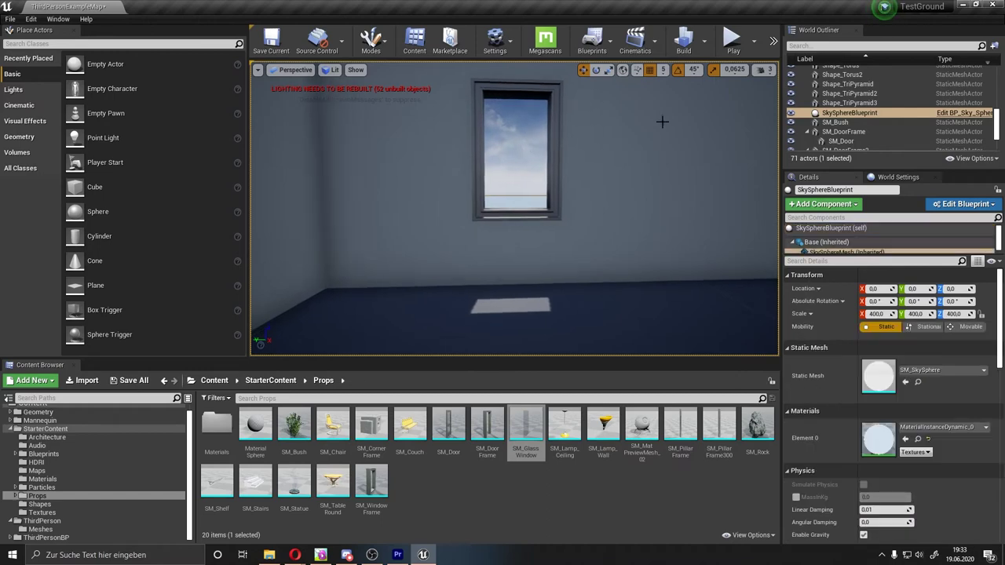
pyautogui.scroll(-3, 875, 110)
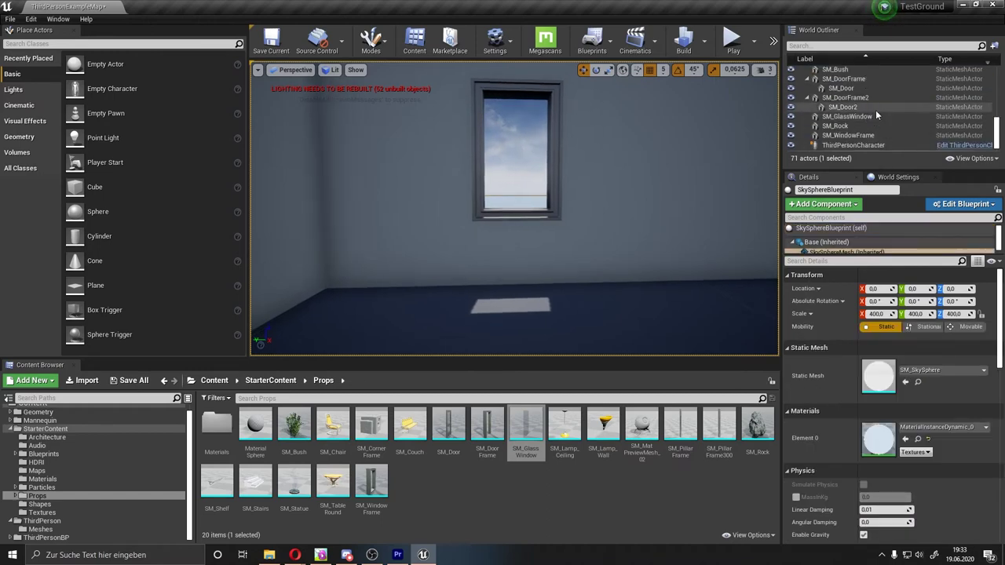
pyautogui.click(827, 46)
pyautogui.write('gl')
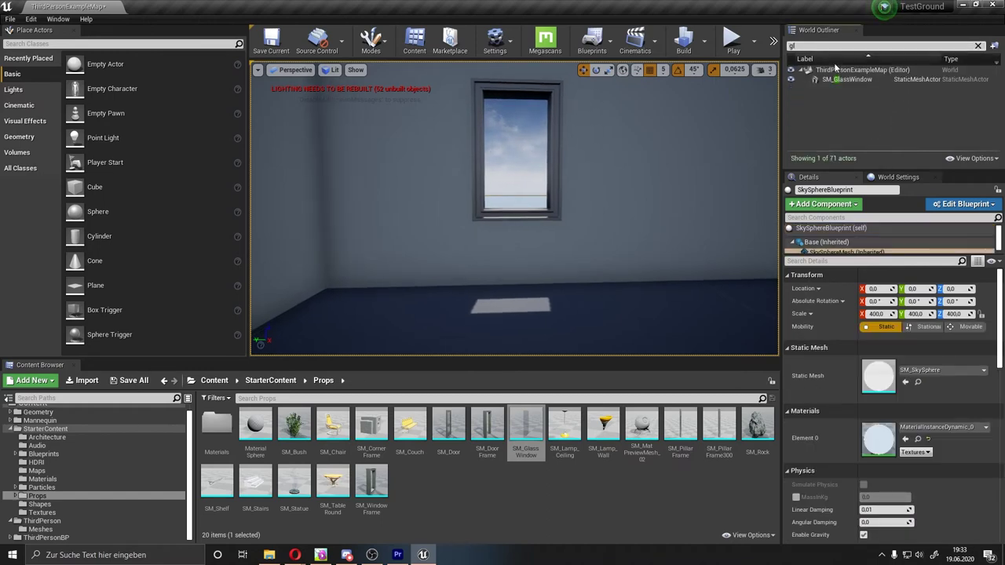
pyautogui.click(845, 81)
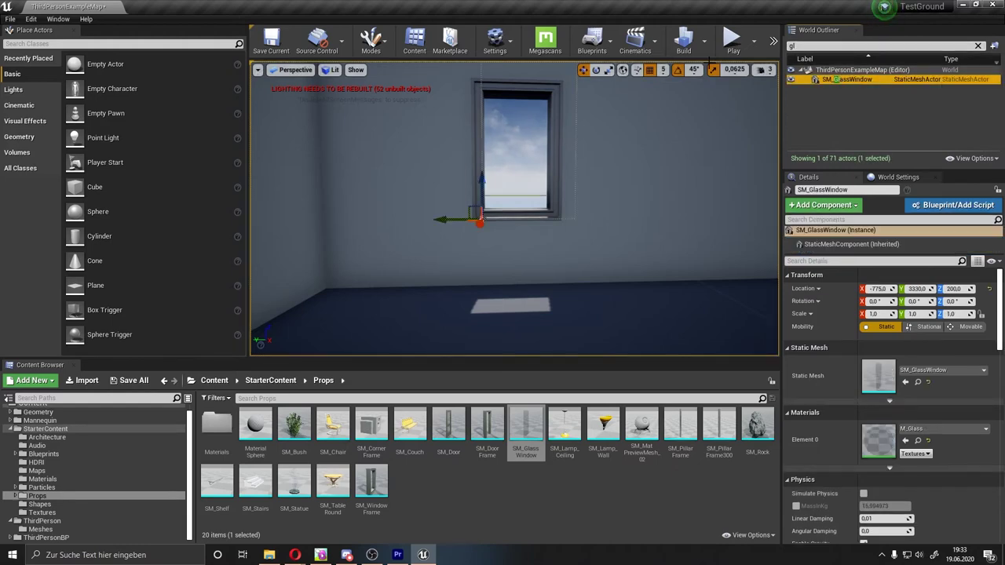
pyautogui.click(977, 46)
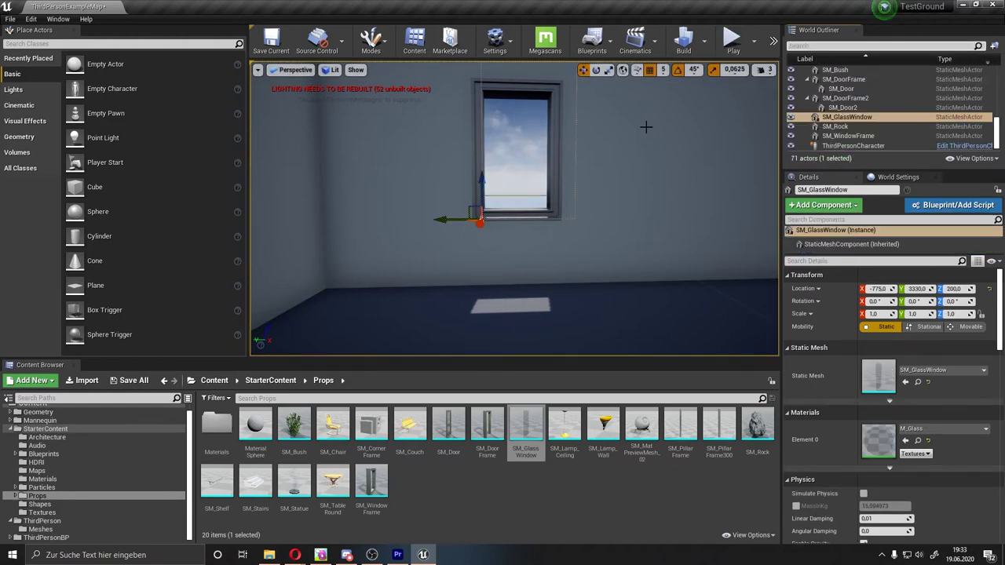
pyautogui.moveTo(481, 188); pyautogui.dragTo(477, 184)
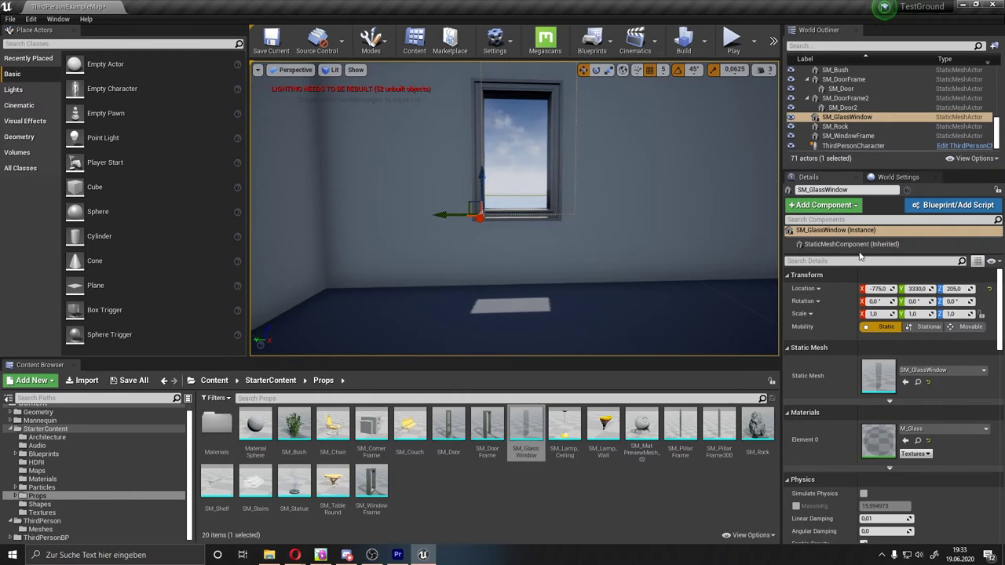
# - Attach SM_GlassWindow to SM_WindowFrame, then select both window pieces together
pyautogui.rightClick(892, 120)
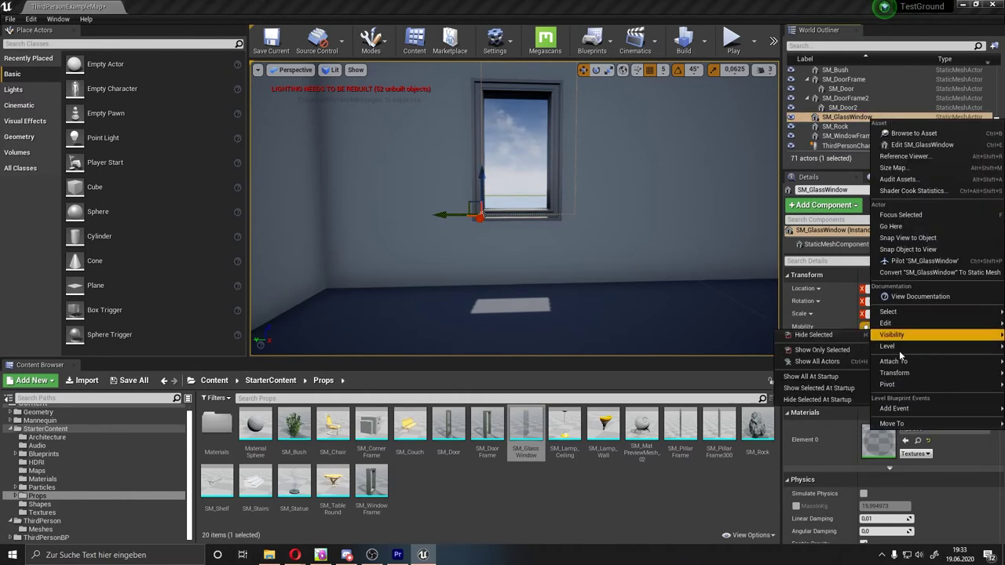
pyautogui.moveTo(917, 361)
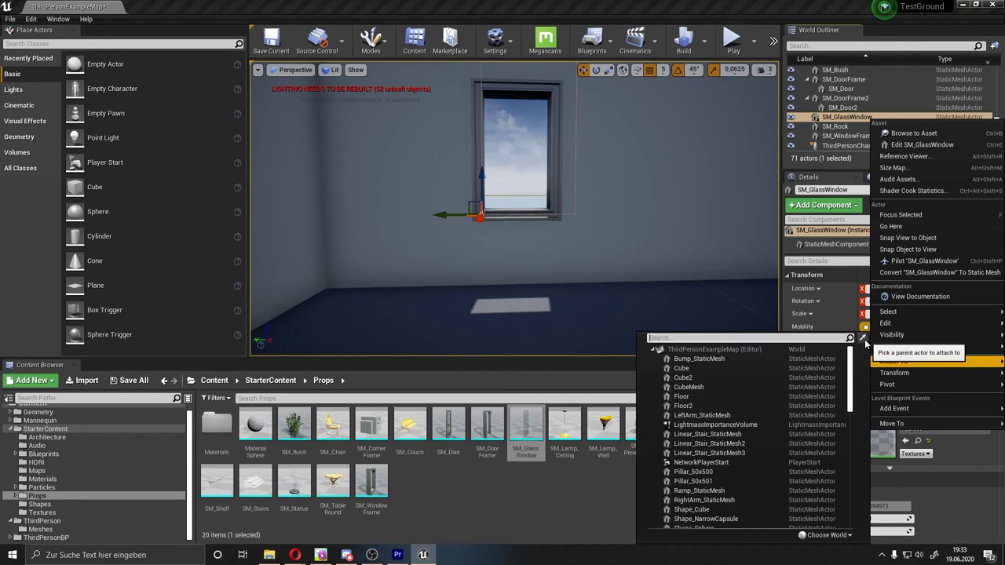
pyautogui.click(865, 342)
pyautogui.click(556, 197)
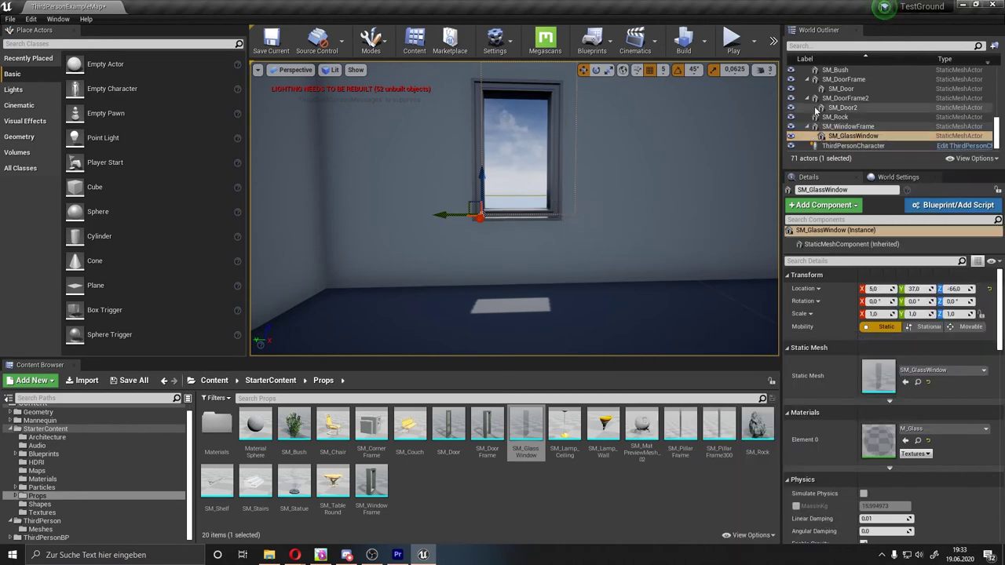
pyautogui.click(842, 137)
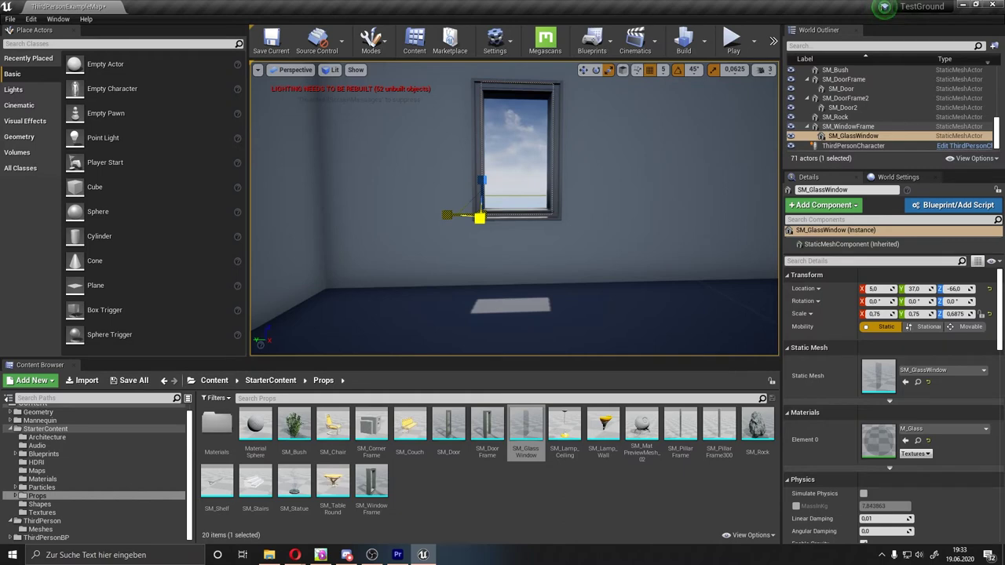
pyautogui.moveTo(479, 218); pyautogui.dragTo(491, 235, button='right')
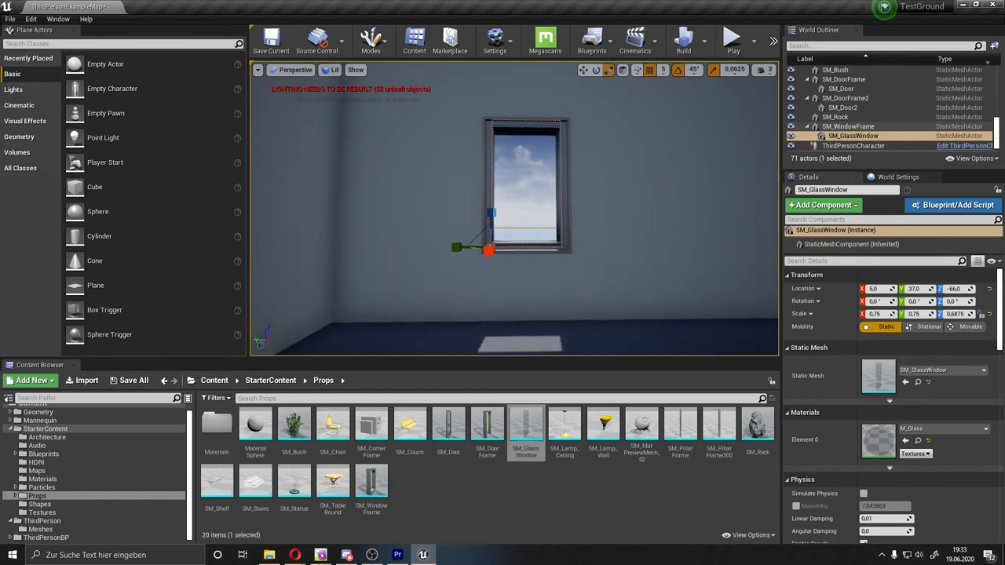
pyautogui.keyDown('ctrl'); pyautogui.click(565, 202); pyautogui.keyUp('ctrl')
pyautogui.scroll(-5, 563, 202)
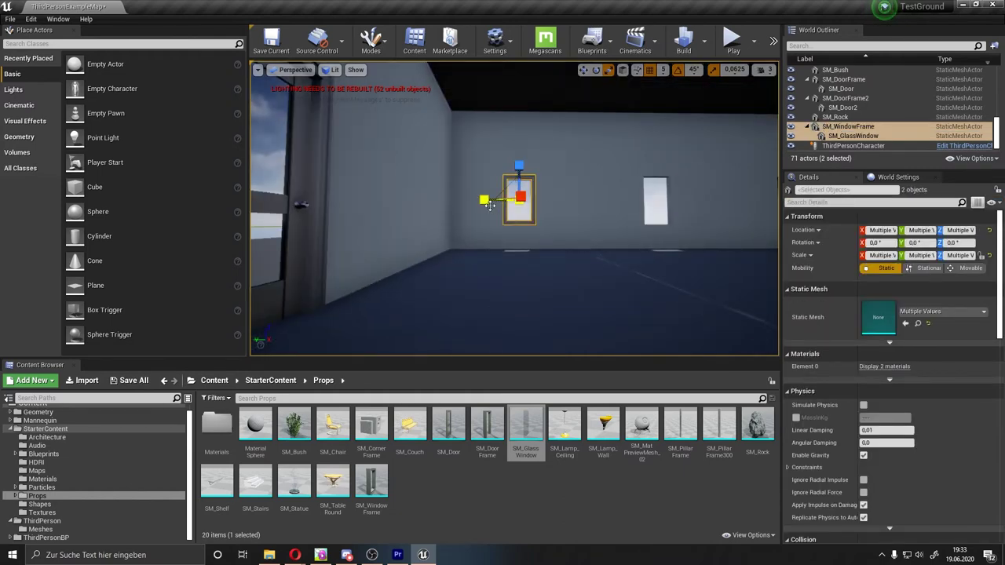
# - Alt-drag copies of the window frame and glass along one wall and onto another
pyautogui.keyDown('alt'); pyautogui.moveTo(481, 201); pyautogui.dragTo(547, 198); pyautogui.keyUp('alt')
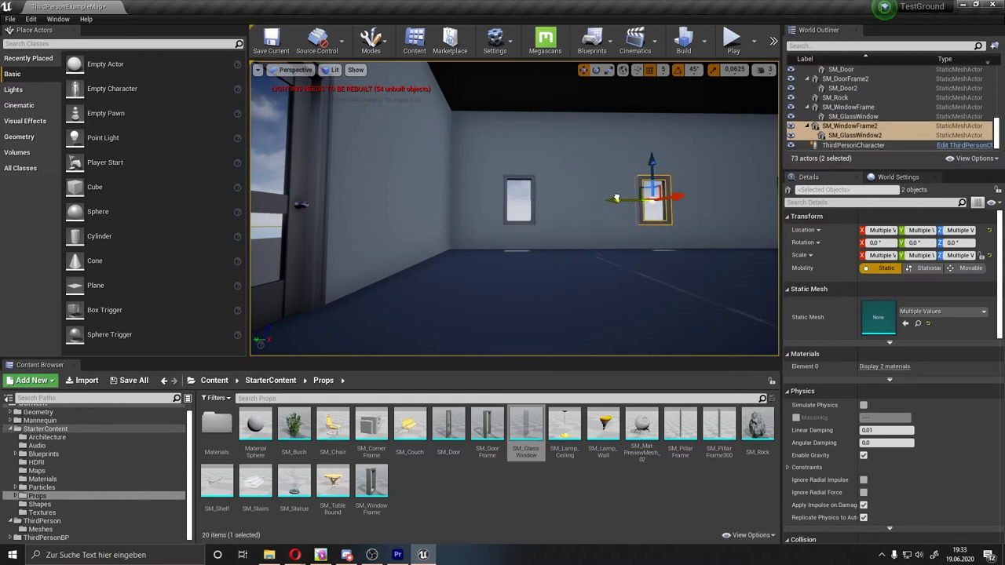
pyautogui.keyDown('alt'); pyautogui.moveTo(622, 198); pyautogui.dragTo(604, 201); pyautogui.keyUp('alt')
pyautogui.moveTo(605, 201); pyautogui.dragTo(598, 212, button='right')
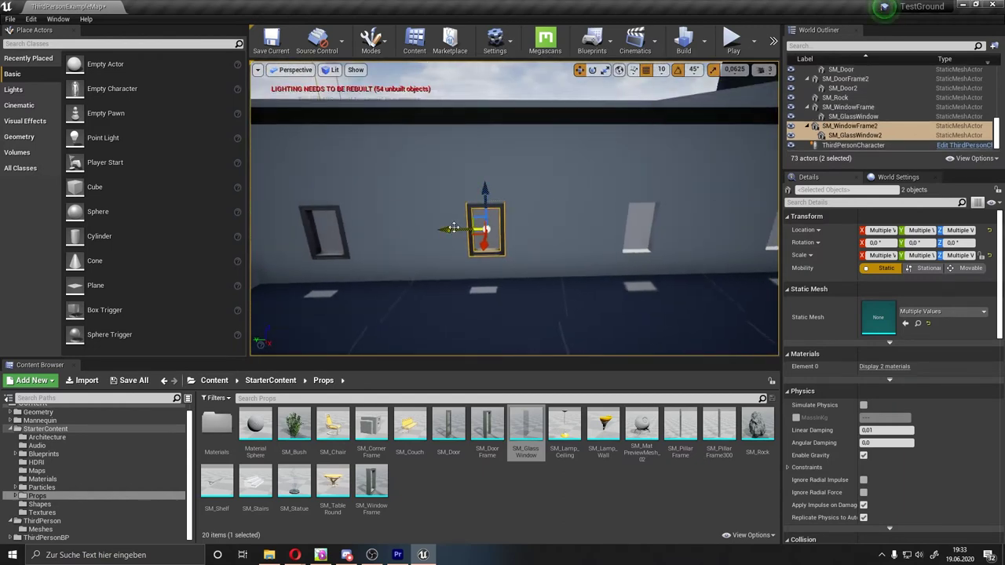
pyautogui.keyDown('alt'); pyautogui.moveTo(598, 205); pyautogui.dragTo(684, 196); pyautogui.keyUp('alt')
pyautogui.keyDown('ctrl'); pyautogui.click(350, 209); pyautogui.keyUp('ctrl')
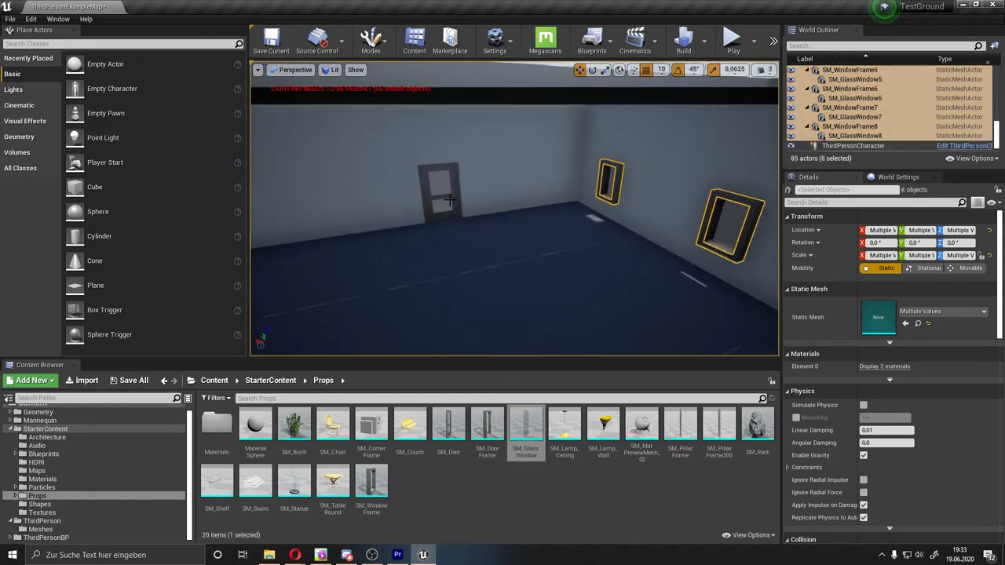
pyautogui.moveTo(683, 196); pyautogui.dragTo(673, 175, button='right')
# - Deselect the windows and bring an SM_Couch into the room
pyautogui.click(305, 259)
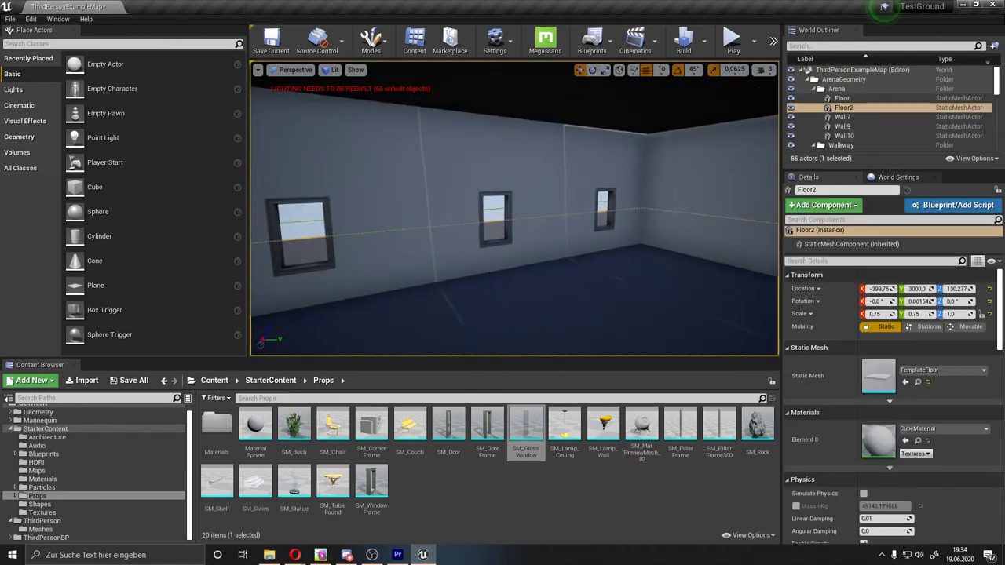
pyautogui.moveTo(305, 259); pyautogui.dragTo(305, 260, button='right')
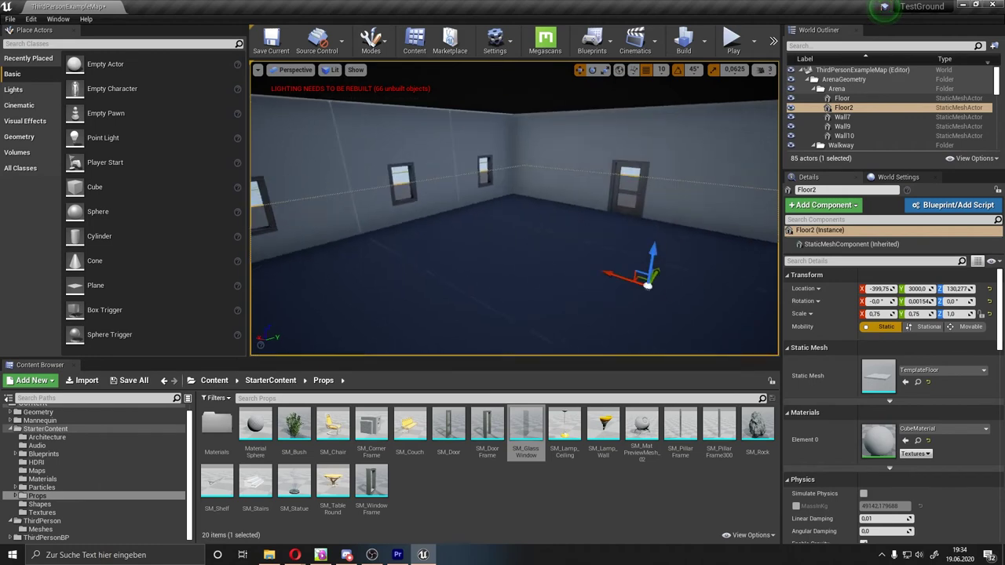
pyautogui.moveTo(408, 426); pyautogui.dragTo(487, 257)
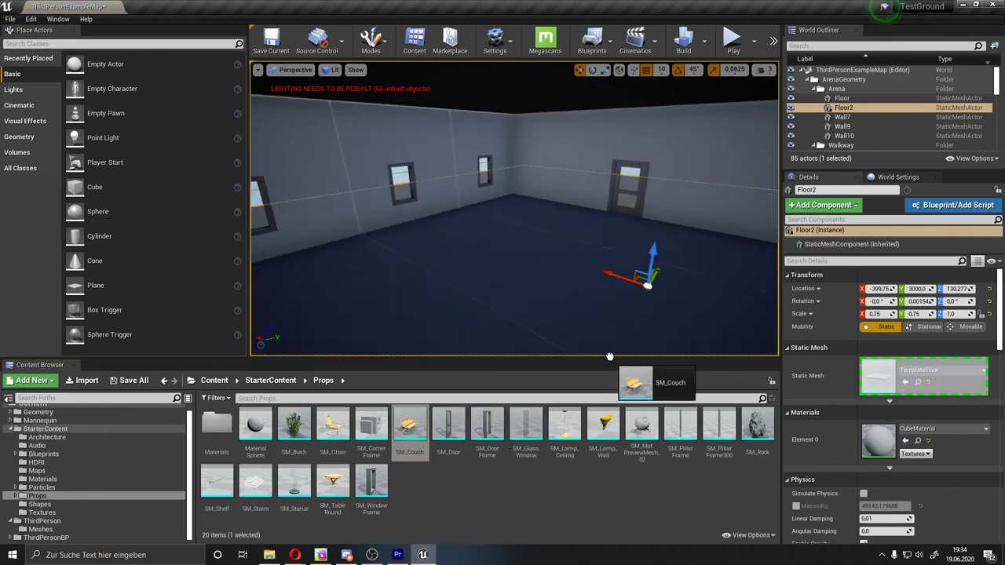
# - Place the SM_Couch on the floor with an SM_TableRound beside it
pyautogui.moveTo(487, 258); pyautogui.dragTo(487, 258, button='right')
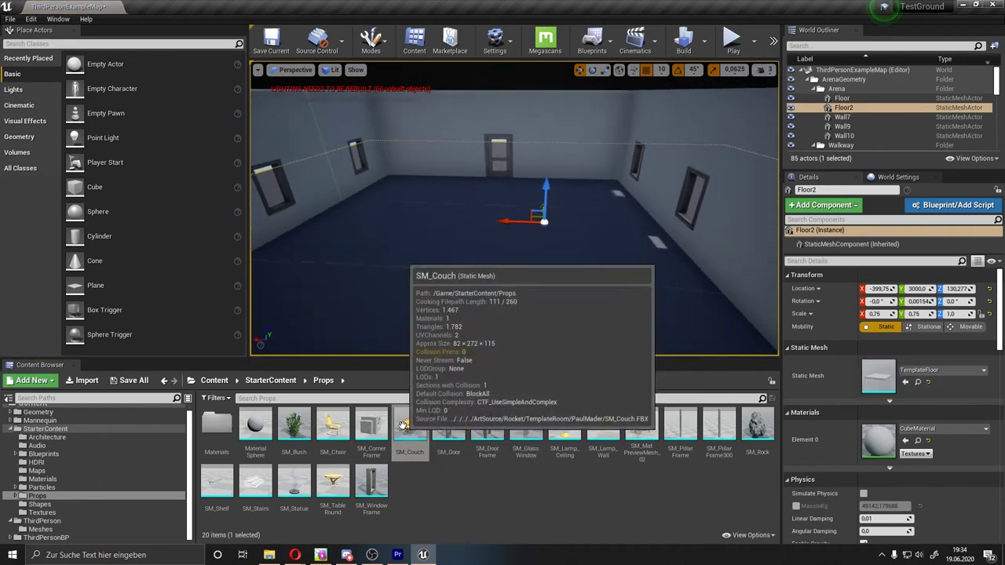
pyautogui.moveTo(408, 427)
pyautogui.mouseDown()
pyautogui.moveTo(396, 304)
pyautogui.moveTo(550, 289)
pyautogui.mouseUp()
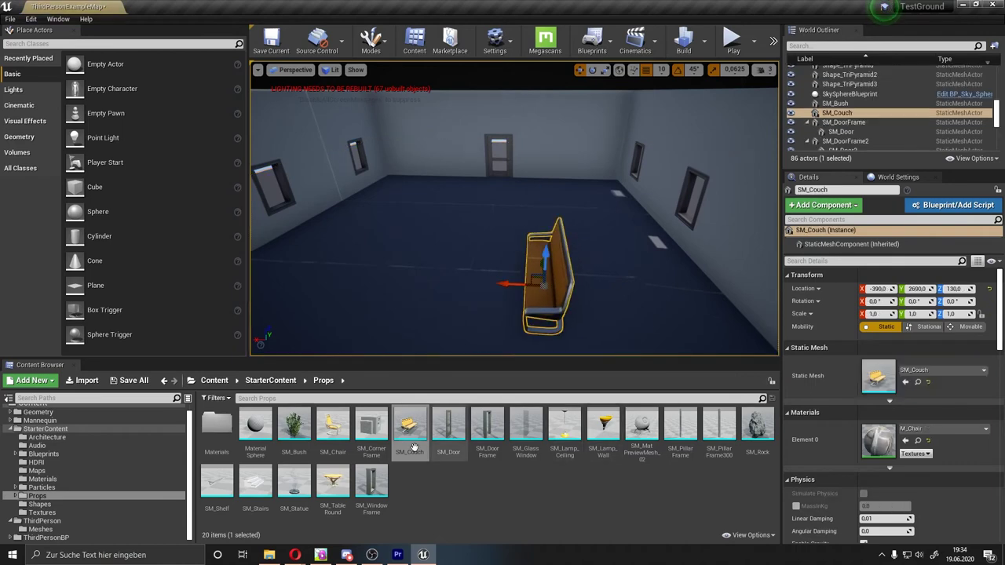
pyautogui.moveTo(333, 480)
pyautogui.mouseDown()
pyautogui.moveTo(487, 268)
pyautogui.moveTo(482, 292)
pyautogui.mouseUp()
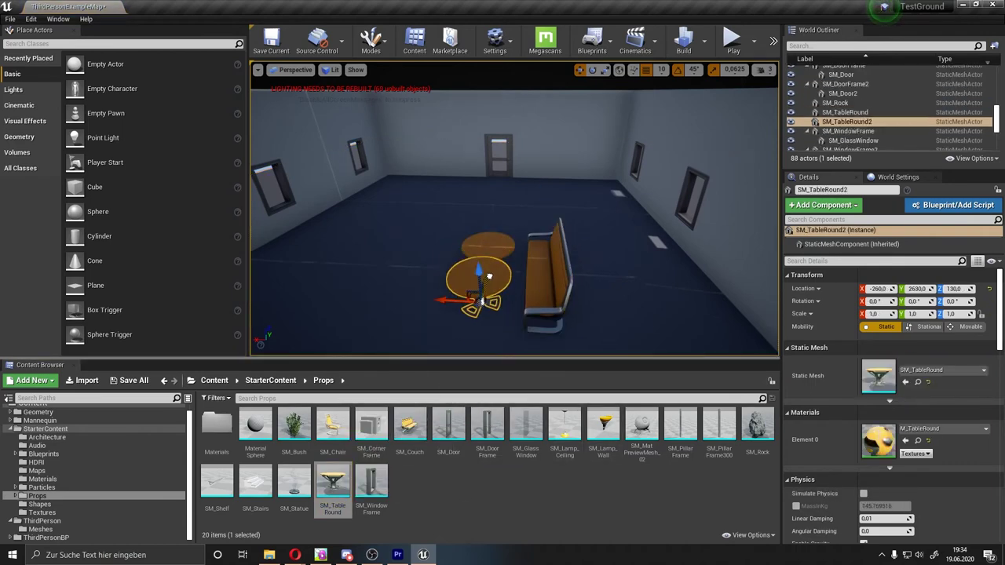
# - Add an SM_Chair, rotate it, and Alt-drag a second chair beside it
pyautogui.moveTo(339, 425)
pyautogui.mouseDown()
pyautogui.moveTo(433, 271)
pyautogui.moveTo(439, 239)
pyautogui.mouseUp()
pyautogui.press('e')
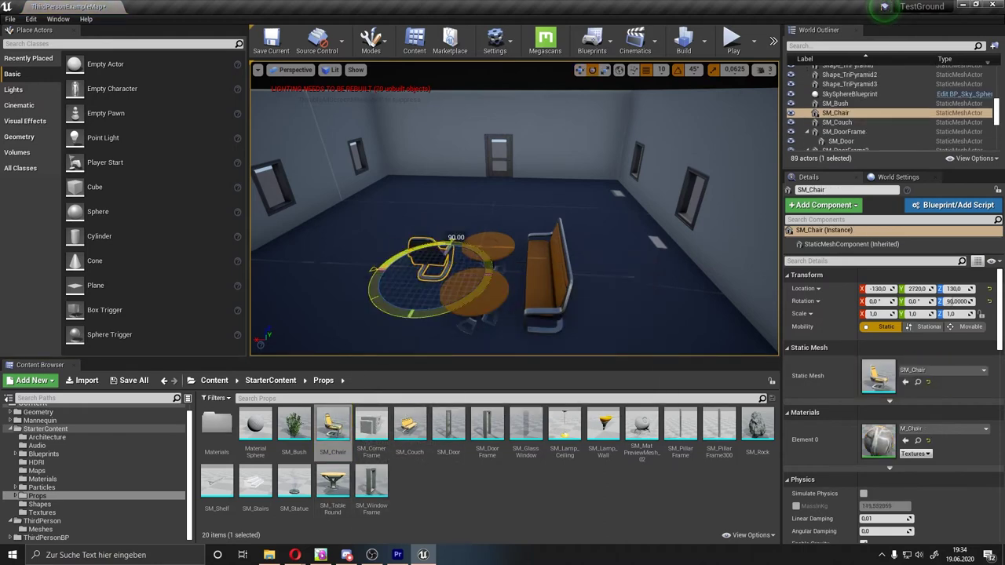
pyautogui.press('w')
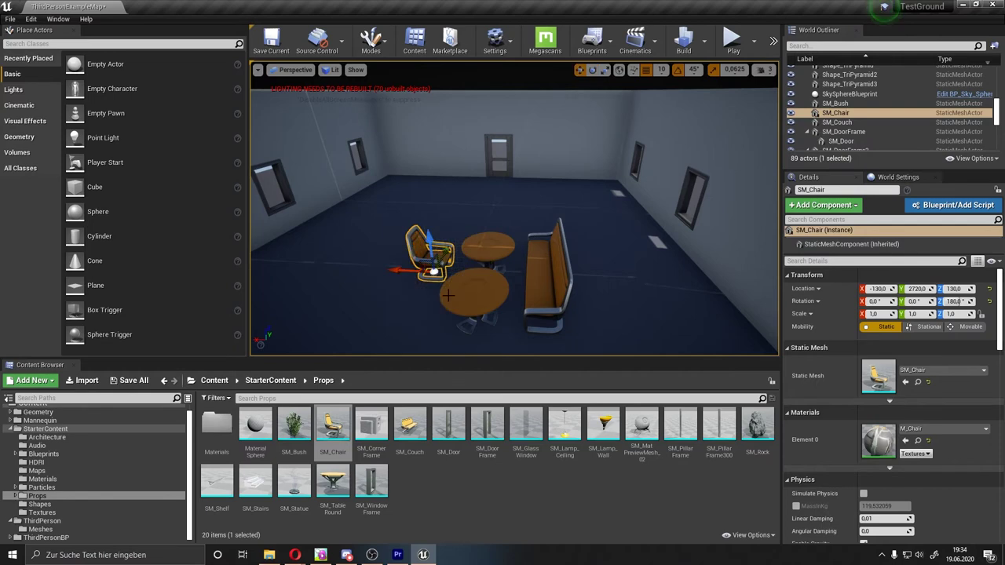
pyautogui.keyDown('alt'); pyautogui.moveTo(448, 248); pyautogui.dragTo(431, 292); pyautogui.keyUp('alt')
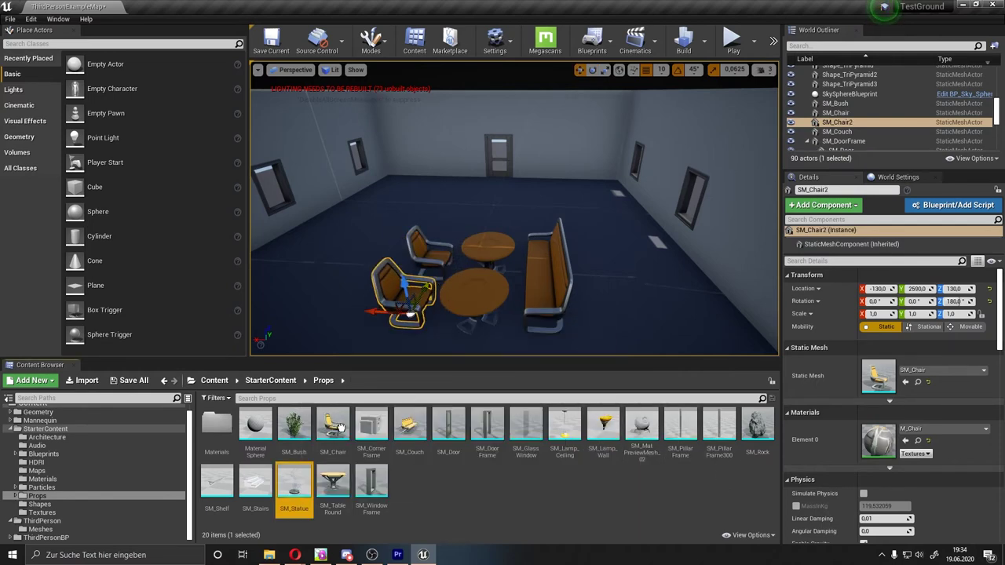
# - Set an SM_Statue on top of the round table
pyautogui.moveTo(336, 426); pyautogui.dragTo(475, 287)
pyautogui.moveTo(475, 288); pyautogui.dragTo(549, 259, button='right')
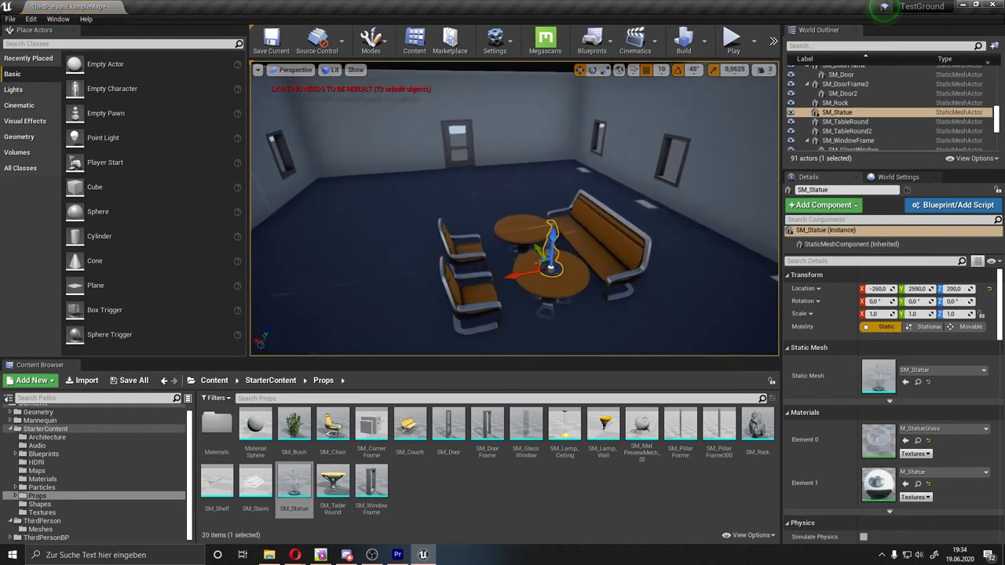
pyautogui.moveTo(549, 259); pyautogui.dragTo(490, 298)
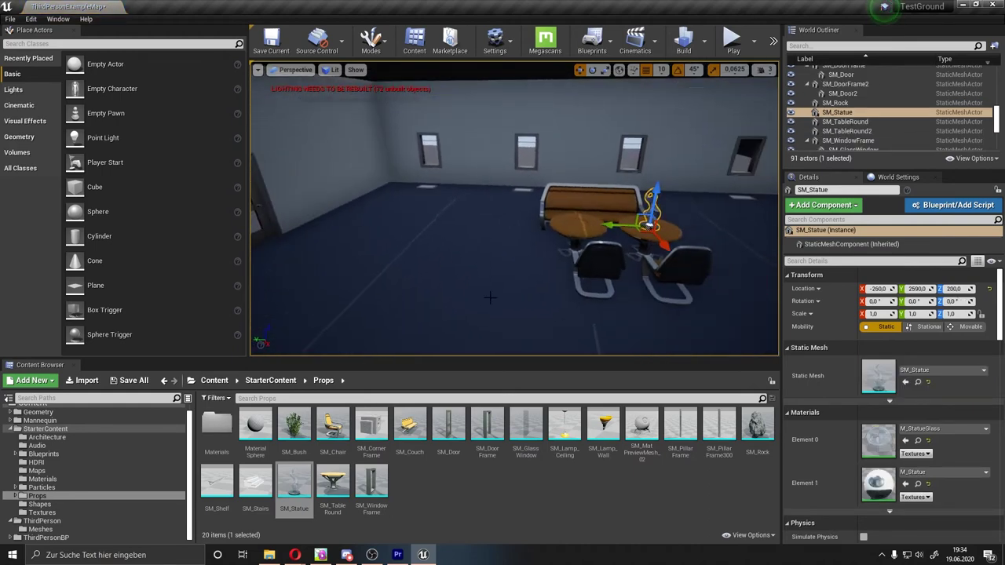
# - Hang SM_Lamp_Ceiling at height 530 and Alt-drag a second copy, SM_Lamp_Ceiling2, further along
pyautogui.moveTo(445, 185); pyautogui.dragTo(445, 157, button='right')
pyautogui.moveTo(564, 428); pyautogui.dragTo(491, 162)
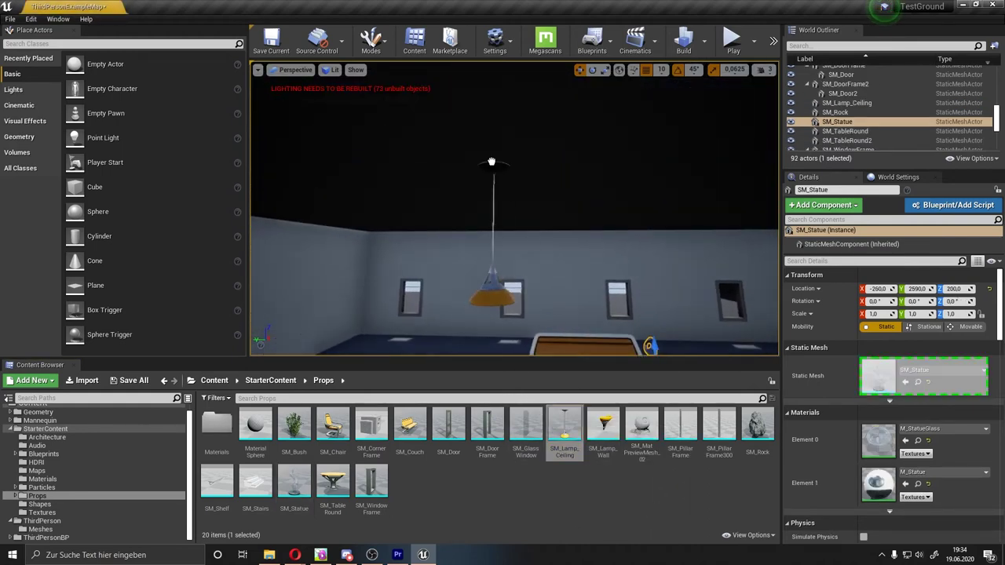
pyautogui.moveTo(399, 168); pyautogui.dragTo(723, 220)
pyautogui.moveTo(722, 220); pyautogui.dragTo(550, 236, button='right')
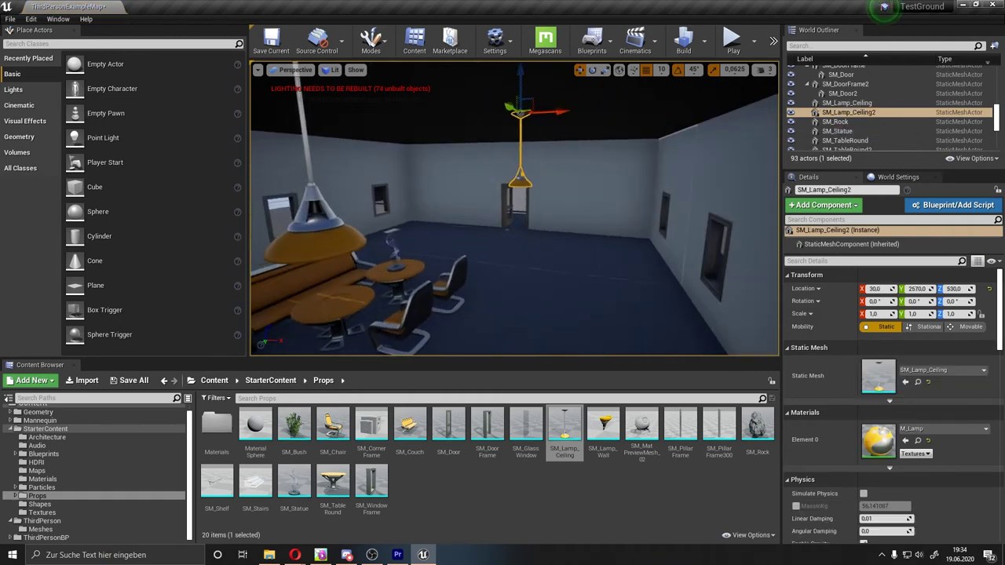
pyautogui.moveTo(651, 162); pyautogui.dragTo(651, 162, button='right')
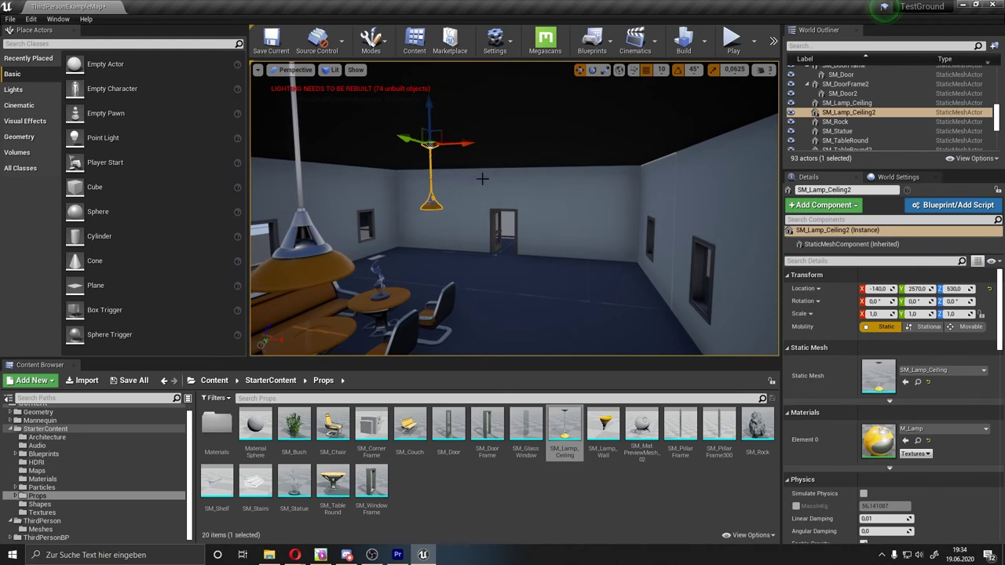
pyautogui.moveTo(482, 179); pyautogui.dragTo(482, 179, button='right')
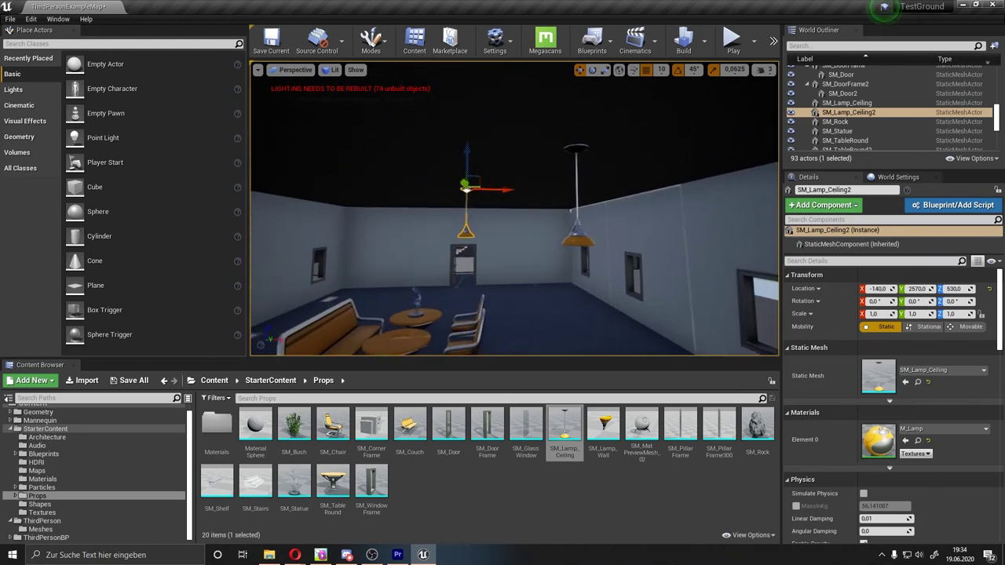
pyautogui.click(578, 232)
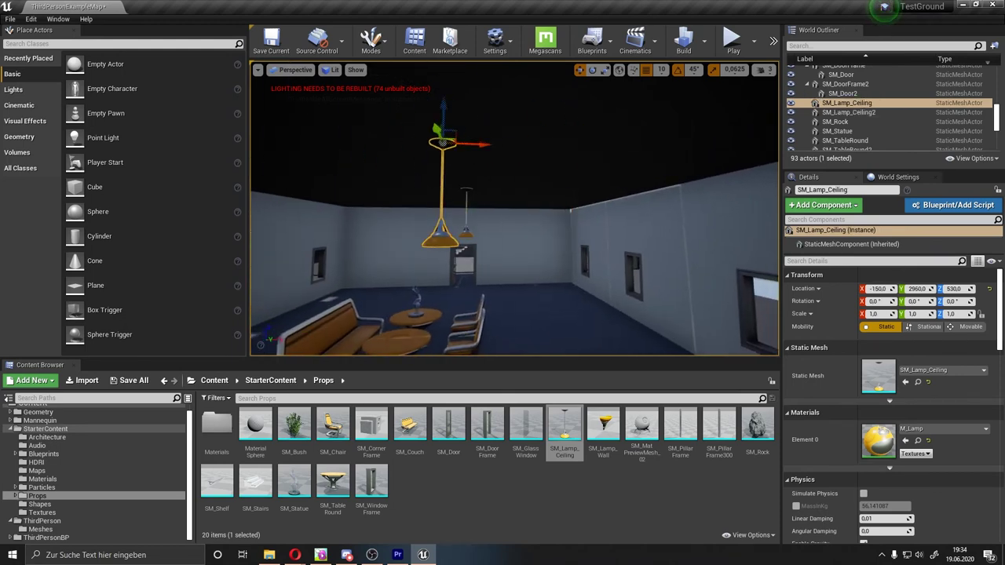
pyautogui.moveTo(515, 208); pyautogui.dragTo(515, 208, button='right')
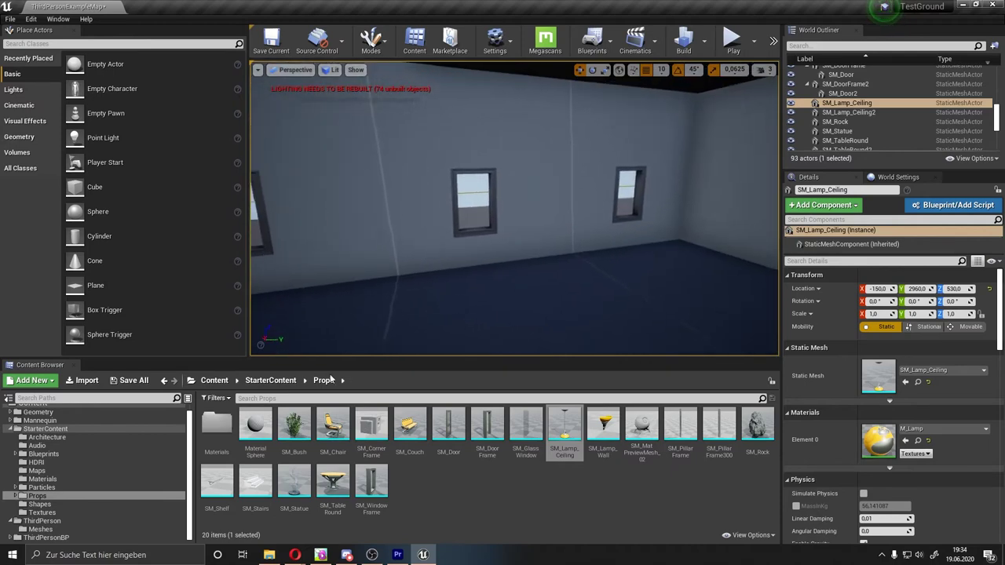
# - Place a Blueprint_CeilingLight from StarterContent Blueprints on the ceiling
pyautogui.click(87, 453)
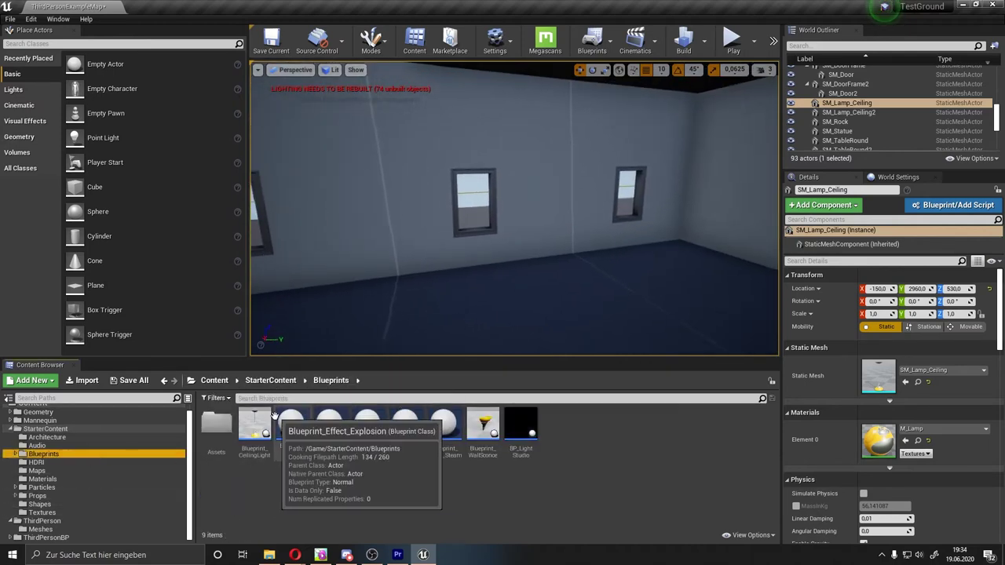
pyautogui.moveTo(486, 235); pyautogui.dragTo(486, 236, button='right')
pyautogui.moveTo(464, 281); pyautogui.dragTo(464, 281, button='right')
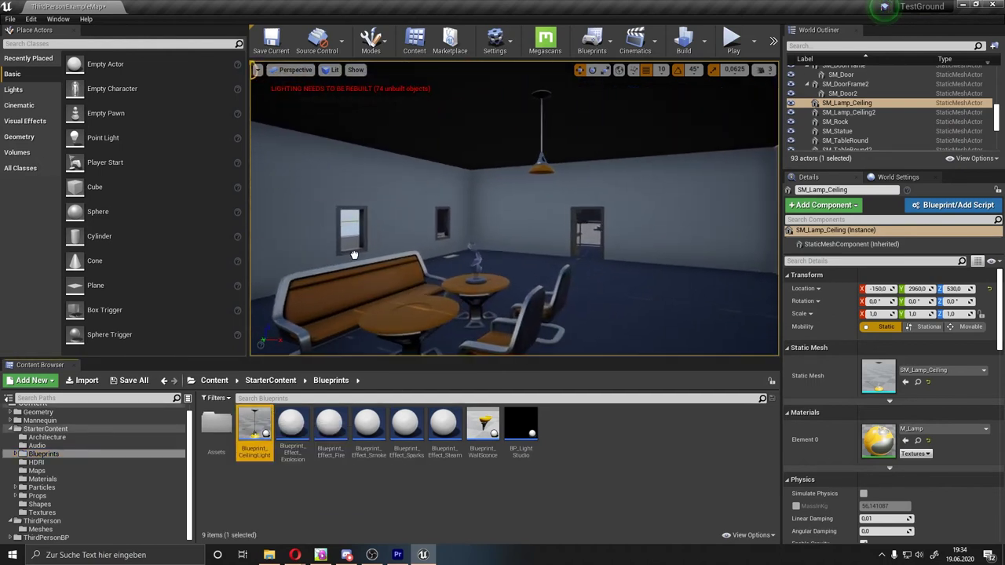
pyautogui.moveTo(354, 255)
pyautogui.mouseDown()
pyautogui.moveTo(470, 168)
pyautogui.moveTo(575, 176)
pyautogui.mouseUp()
pyautogui.click(485, 175)
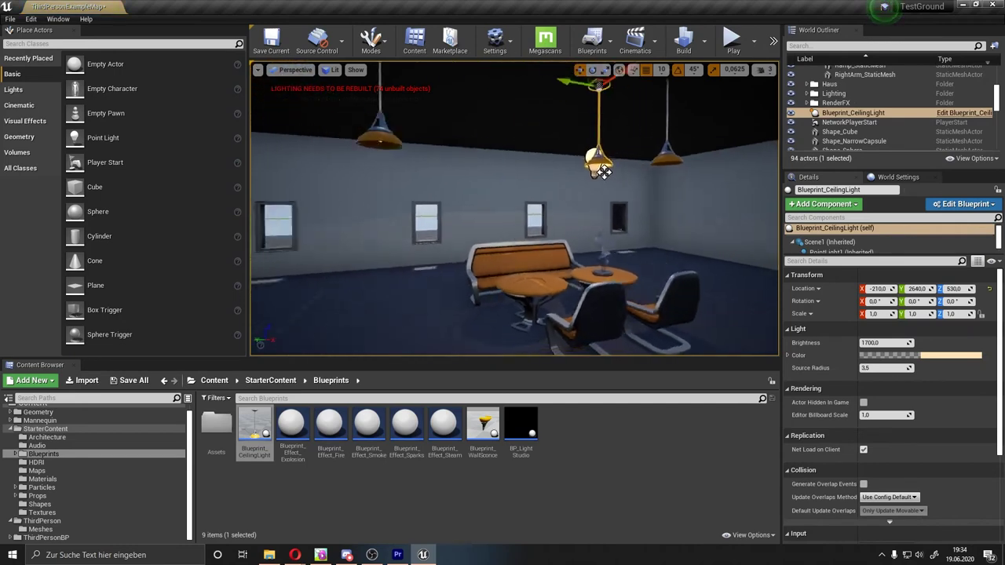
pyautogui.moveTo(515, 144); pyautogui.dragTo(519, 132)
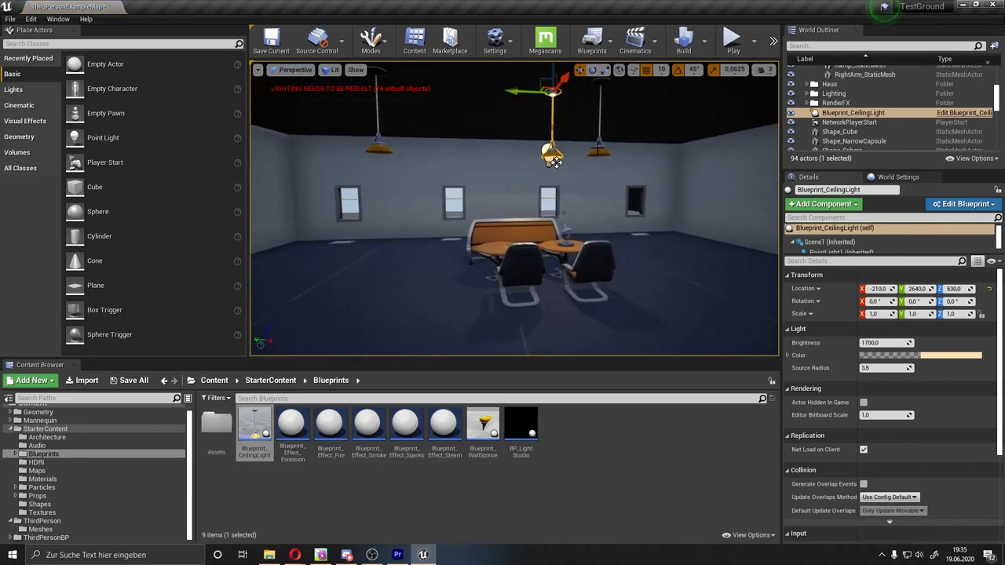
# - Delete both plain SM_Lamp_Ceiling actors
pyautogui.click(599, 147)
pyautogui.keyDown('ctrl'); pyautogui.click(394, 143); pyautogui.keyUp('ctrl')
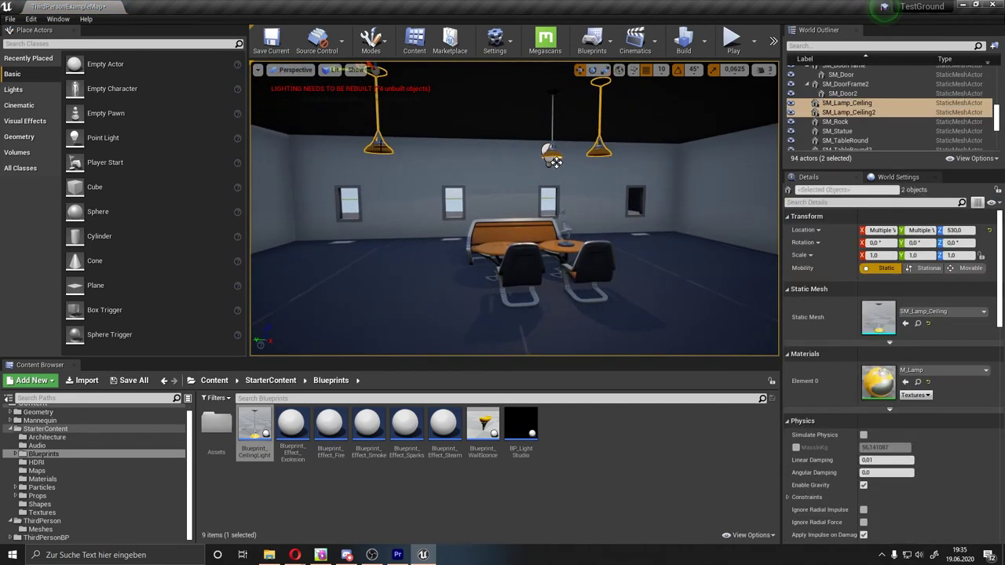
pyautogui.press('Delete')
# - Shift the ceiling light along the room and Alt-drag a second Blueprint_CeilingLight
pyautogui.click(554, 161)
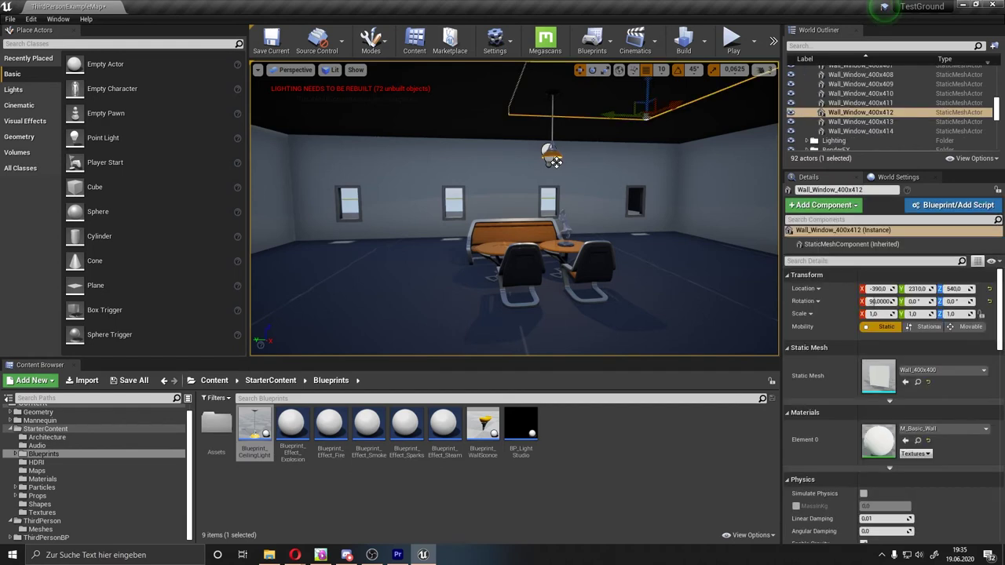
pyautogui.click(554, 161)
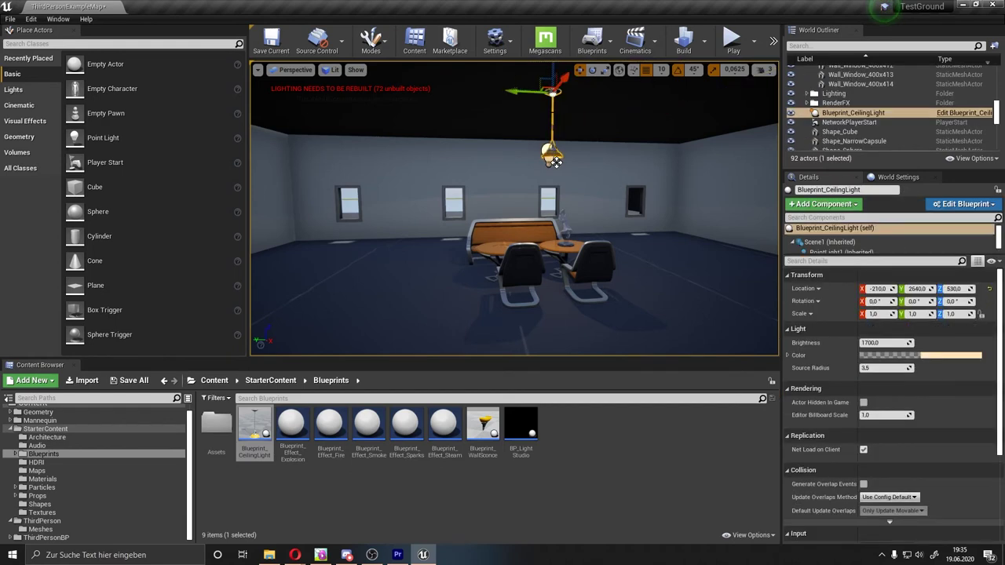
pyautogui.moveTo(554, 161); pyautogui.dragTo(609, 162)
pyautogui.keyDown('alt'); pyautogui.moveTo(609, 94); pyautogui.dragTo(342, 92); pyautogui.keyUp('alt')
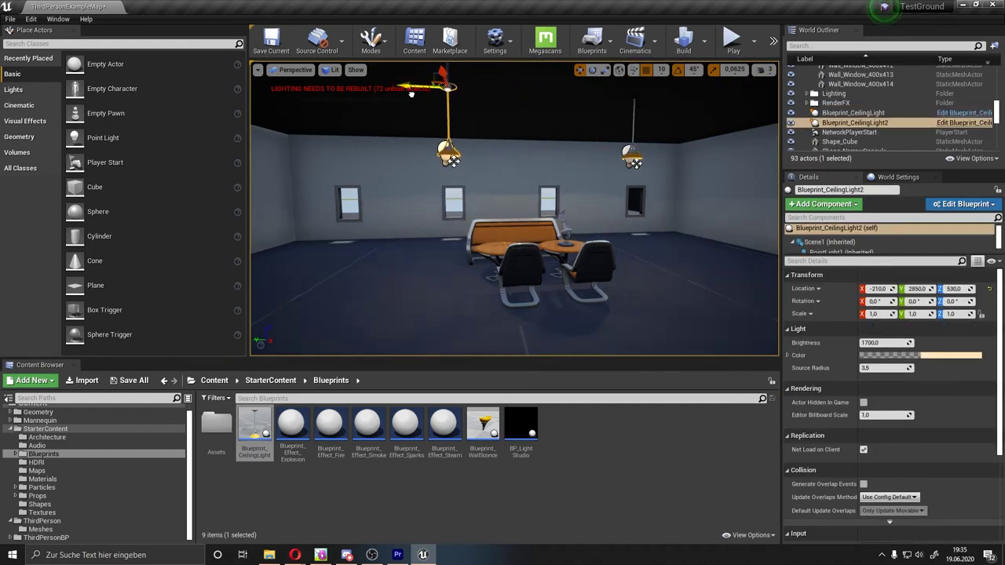
pyautogui.moveTo(422, 145); pyautogui.dragTo(272, 398)
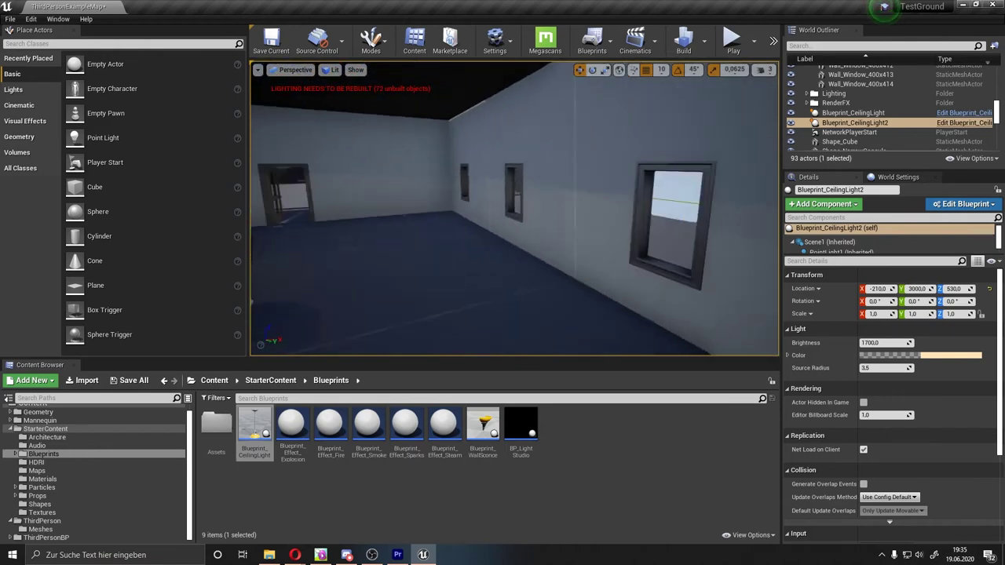
# - Mount a Blueprint_WallSconce on the wall and rotate it to face into the room
pyautogui.moveTo(482, 427); pyautogui.dragTo(526, 263)
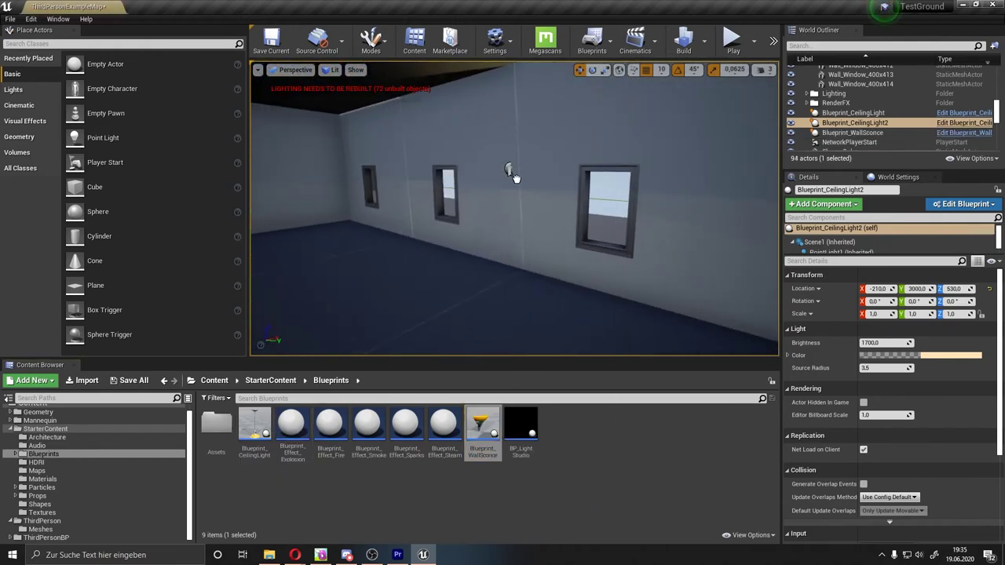
pyautogui.moveTo(514, 177); pyautogui.dragTo(514, 183)
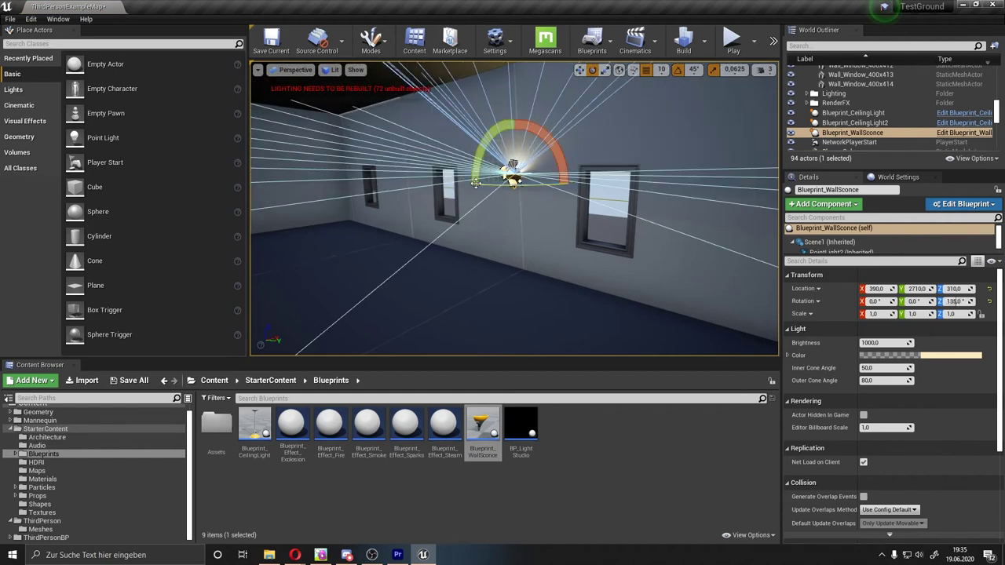
pyautogui.moveTo(476, 182); pyautogui.dragTo(493, 160, button='right')
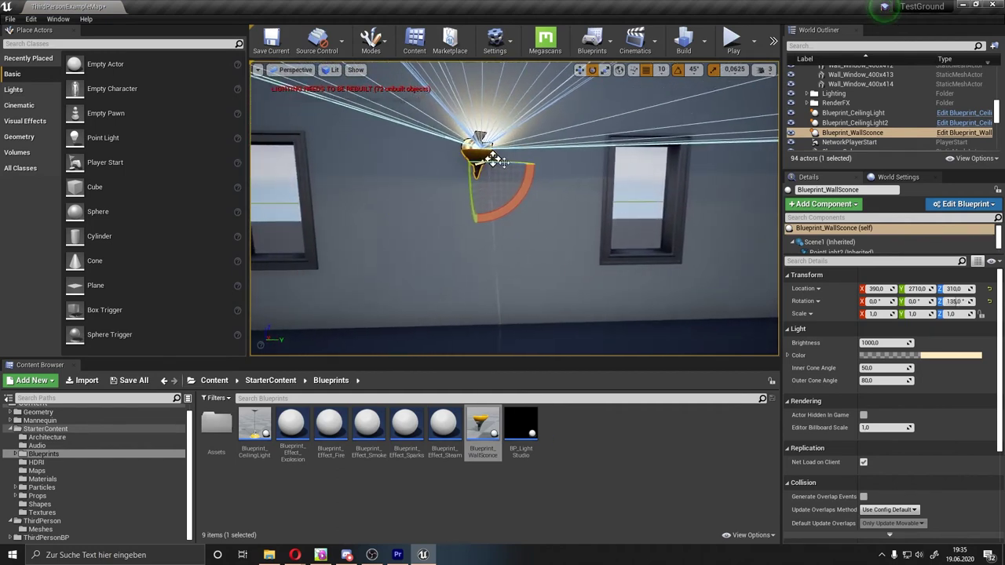
pyautogui.moveTo(493, 160); pyautogui.dragTo(483, 159)
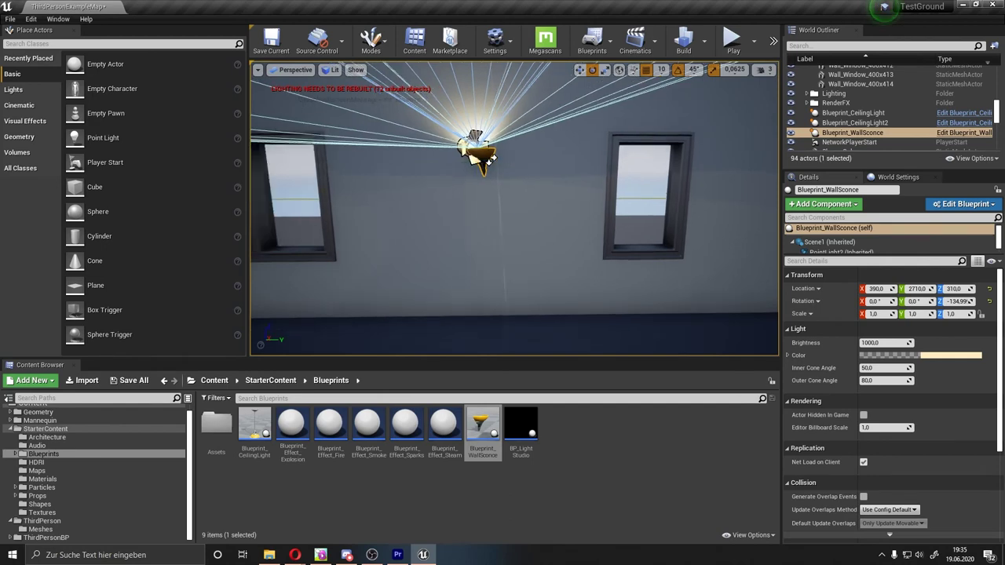
pyautogui.moveTo(483, 160); pyautogui.dragTo(522, 184, button='right')
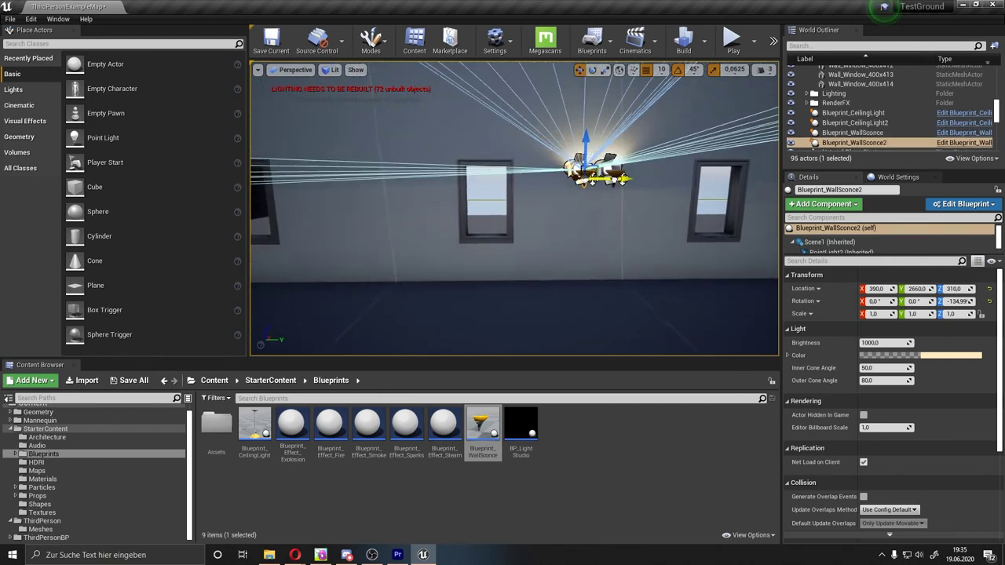
# - Alt-drag two more sconce copies along the same wall
pyautogui.keyDown('alt'); pyautogui.moveTo(621, 181); pyautogui.dragTo(385, 182); pyautogui.keyUp('alt')
pyautogui.moveTo(437, 191); pyautogui.dragTo(414, 169, button='right')
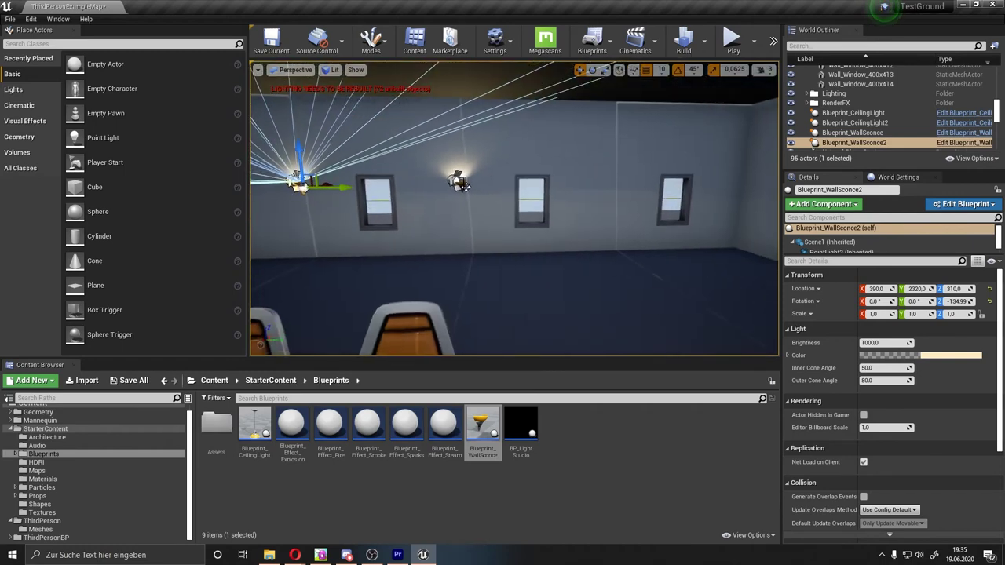
pyautogui.click(464, 184)
pyautogui.keyDown('alt'); pyautogui.moveTo(483, 186); pyautogui.dragTo(636, 200); pyautogui.keyUp('alt')
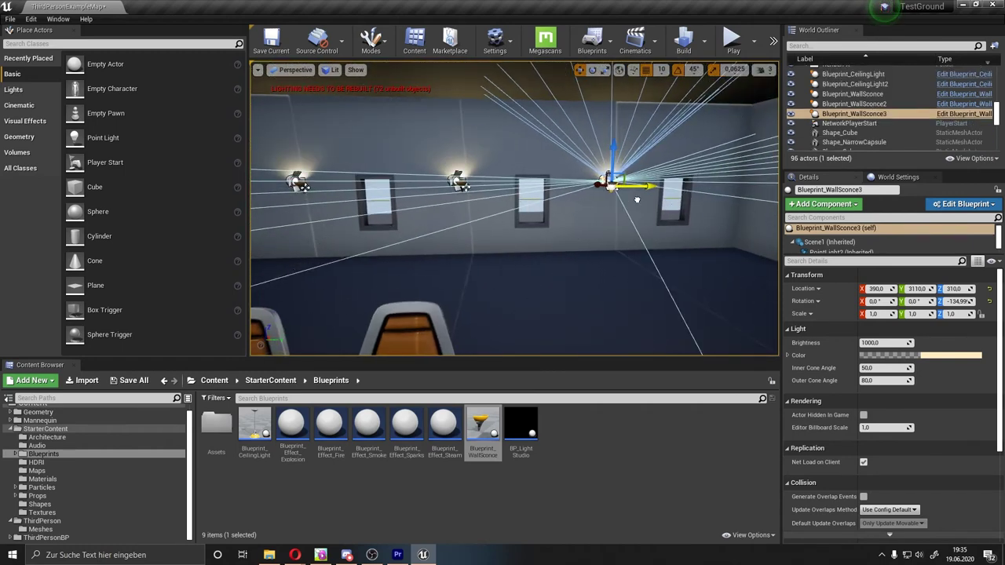
pyautogui.moveTo(637, 200); pyautogui.dragTo(632, 297, button='right')
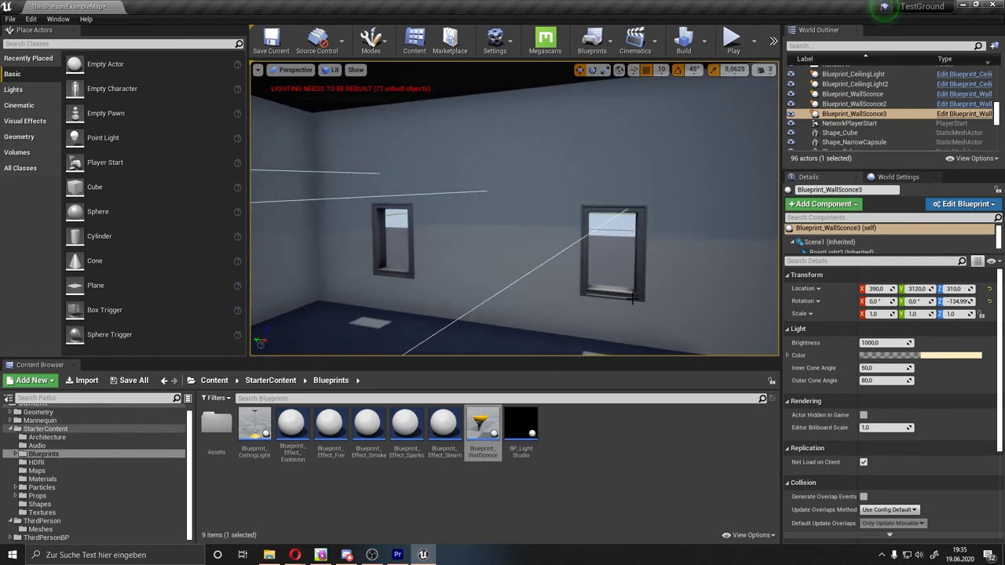
# - Add a sconce on the opposite wall and copy it along, ending with Blueprint_WallSconce6 at -770, 2290, 330
pyautogui.moveTo(473, 416); pyautogui.dragTo(507, 212)
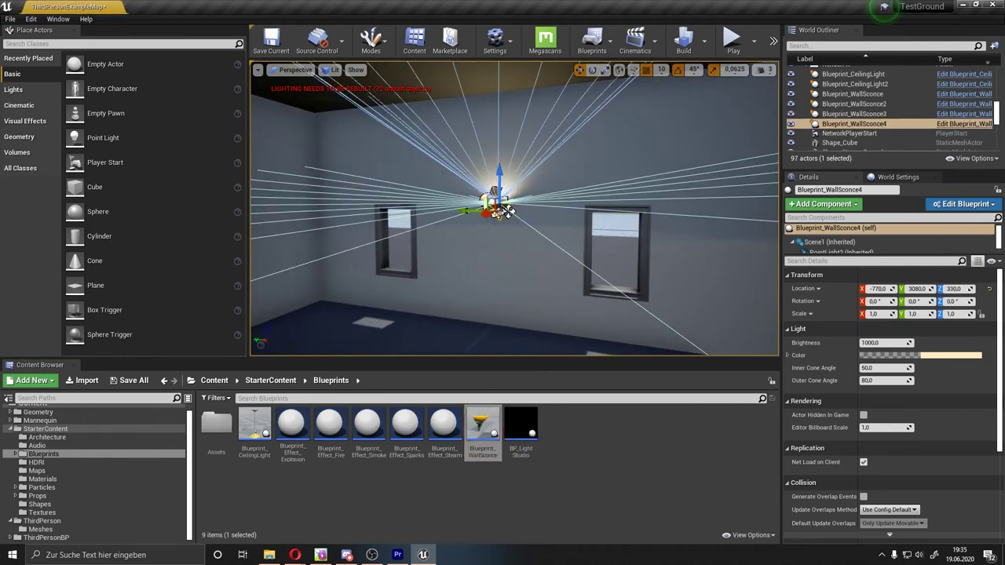
pyautogui.scroll(-5, 507, 212)
pyautogui.keyDown('alt'); pyautogui.moveTo(449, 210); pyautogui.dragTo(595, 211); pyautogui.keyUp('alt')
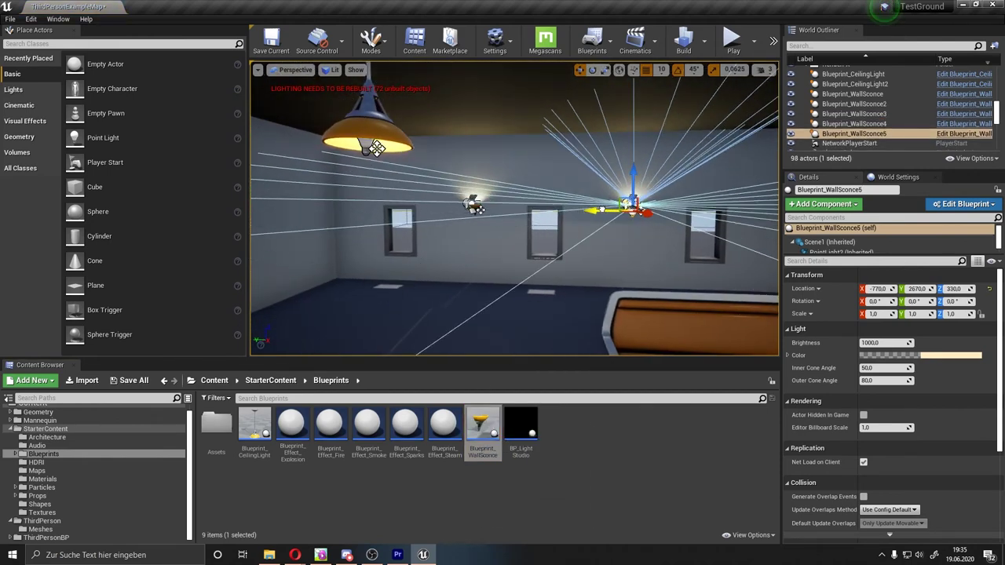
pyautogui.press('f')
pyautogui.keyDown('alt'); pyautogui.moveTo(487, 199); pyautogui.dragTo(612, 199); pyautogui.keyUp('alt')
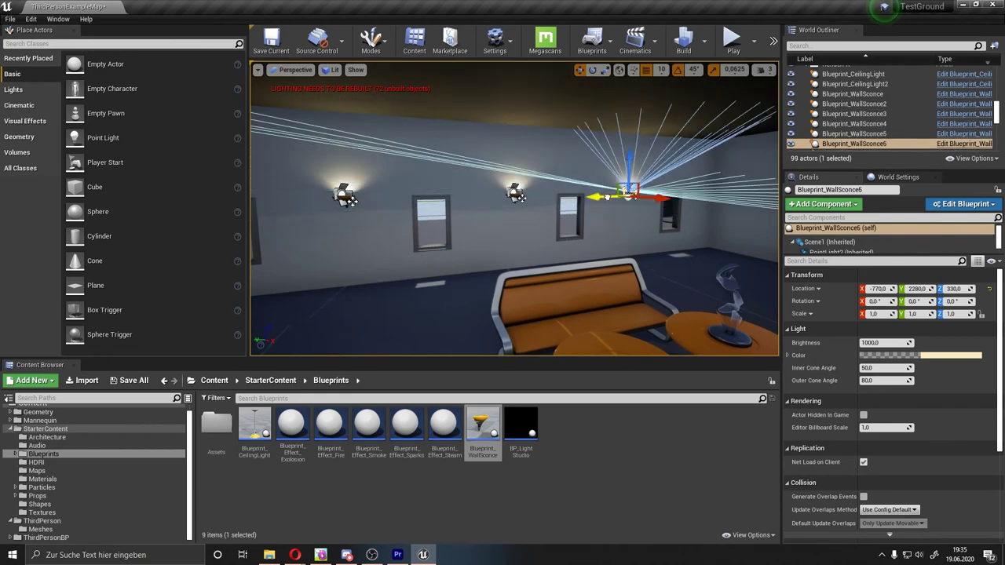
pyautogui.moveTo(613, 199); pyautogui.dragTo(707, 188, button='right')
pyautogui.moveTo(518, 236); pyautogui.dragTo(450, 297, button='right')
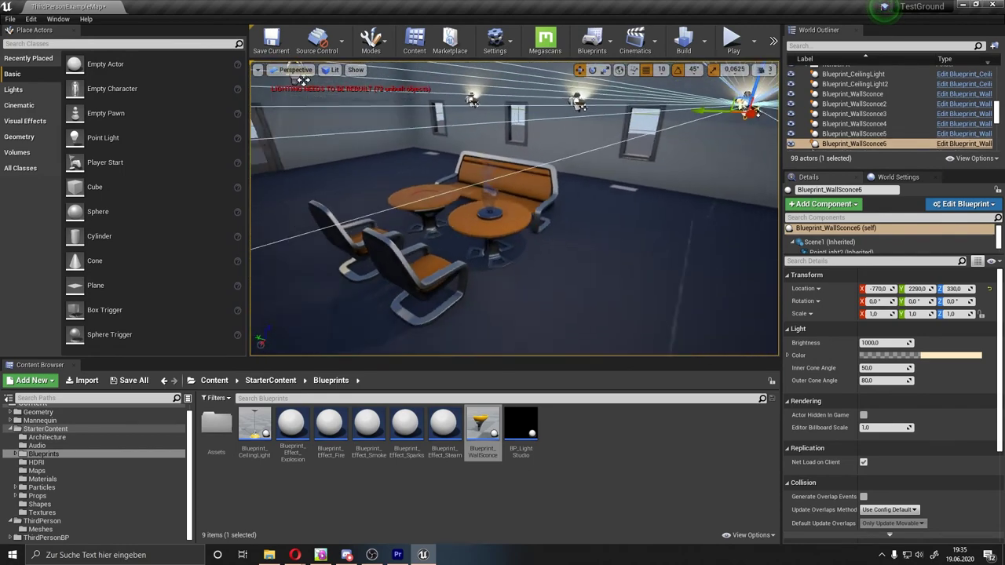
pyautogui.moveTo(543, 274); pyautogui.dragTo(440, 279, button='right')
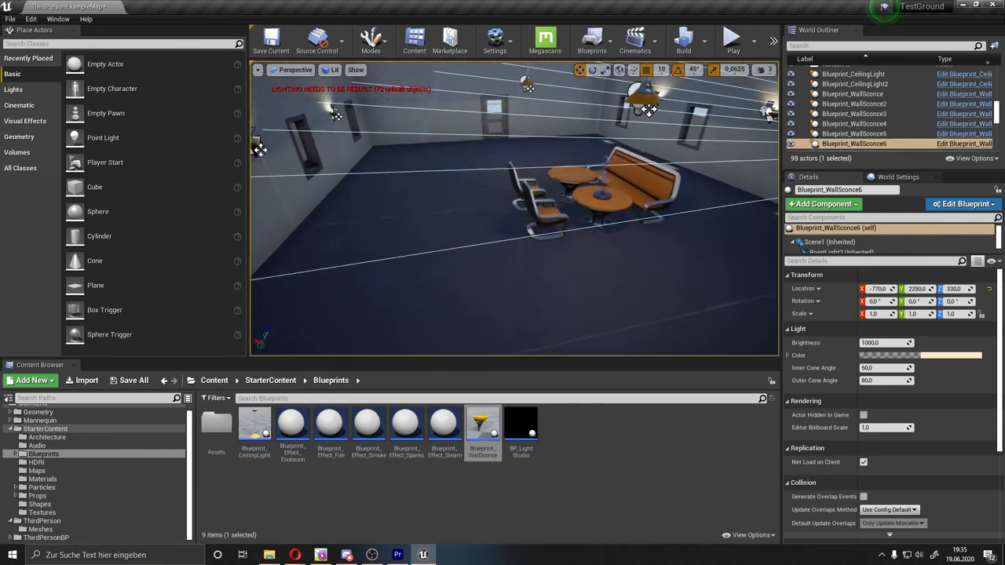
pyautogui.moveTo(607, 77)
pyautogui.mouseDown(button='right')
pyautogui.moveTo(510, 86)
pyautogui.moveTo(502, 118)
pyautogui.mouseUp(button='right')
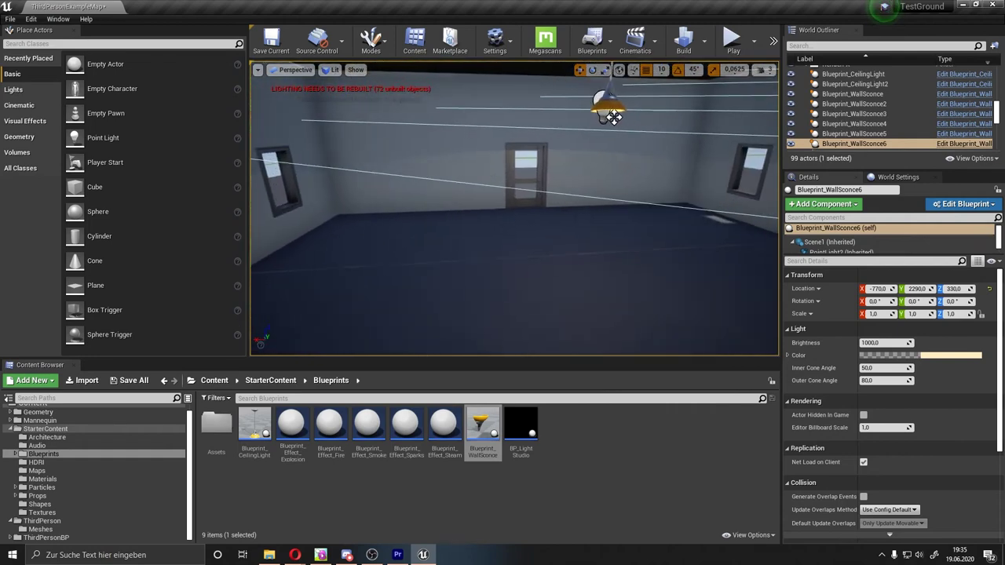
# - Try a Blueprint_Effect_Explosion in the room, then delete it
pyautogui.moveTo(292, 428)
pyautogui.mouseDown()
pyautogui.moveTo(414, 247)
pyautogui.moveTo(419, 191)
pyautogui.mouseUp()
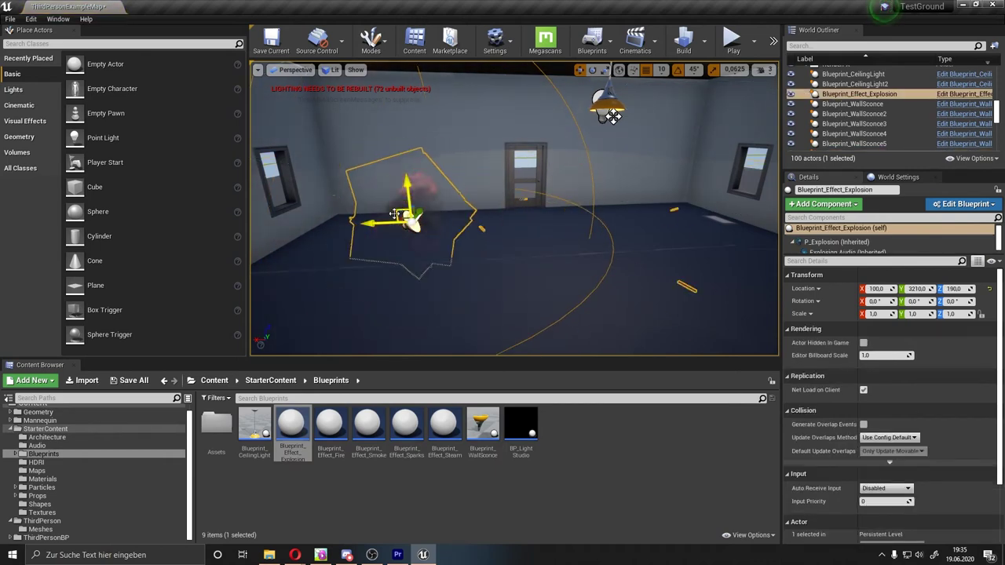
pyautogui.moveTo(413, 226)
pyautogui.mouseDown()
pyautogui.moveTo(365, 228)
pyautogui.moveTo(437, 223)
pyautogui.mouseUp()
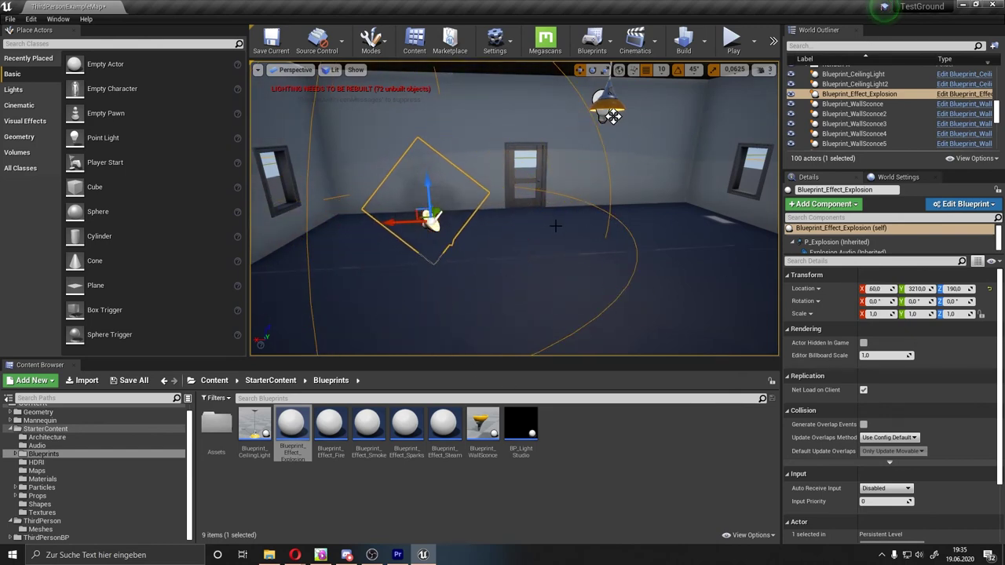
pyautogui.press('Delete')
# - Place a Blueprint_Effect_Fire near the windowed wall and set an SM_Bush into the flames
pyautogui.moveTo(330, 428); pyautogui.dragTo(401, 220)
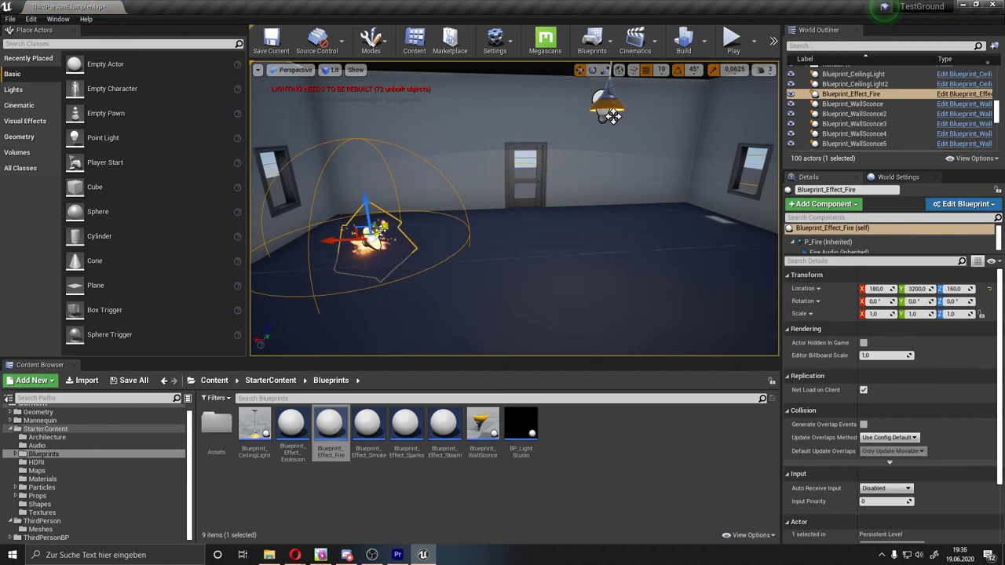
pyautogui.click(37, 496)
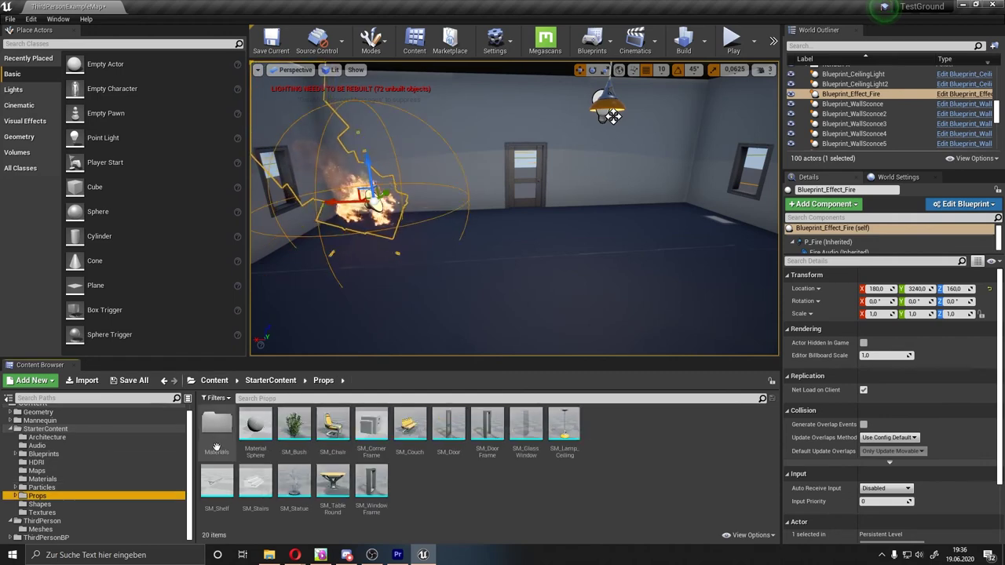
pyautogui.moveTo(294, 428); pyautogui.dragTo(362, 260)
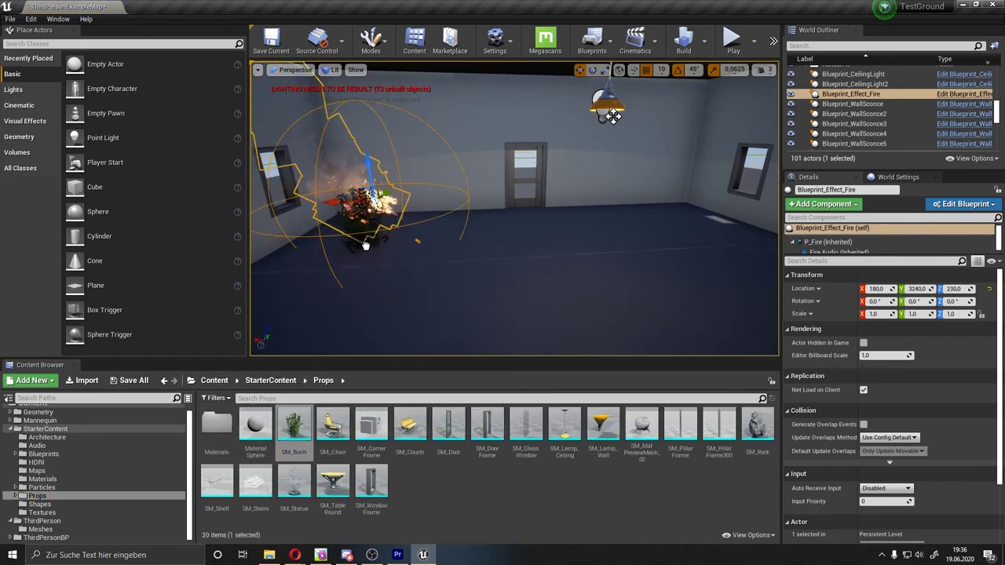
pyautogui.click(369, 239)
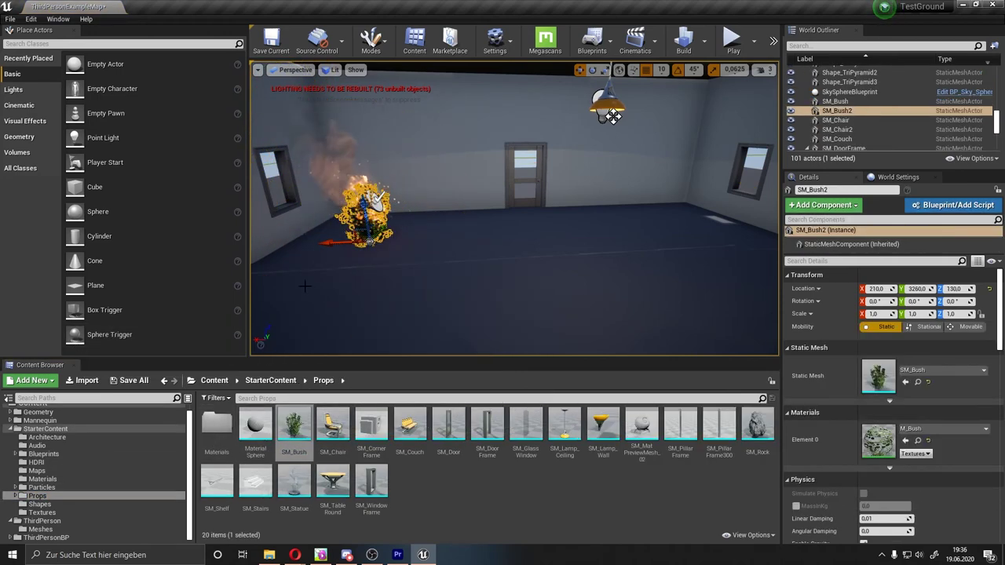
pyautogui.moveTo(332, 123)
pyautogui.mouseDown(button='right')
pyautogui.moveTo(334, 161)
pyautogui.moveTo(410, 216)
pyautogui.moveTo(409, 202)
pyautogui.mouseUp(button='right')
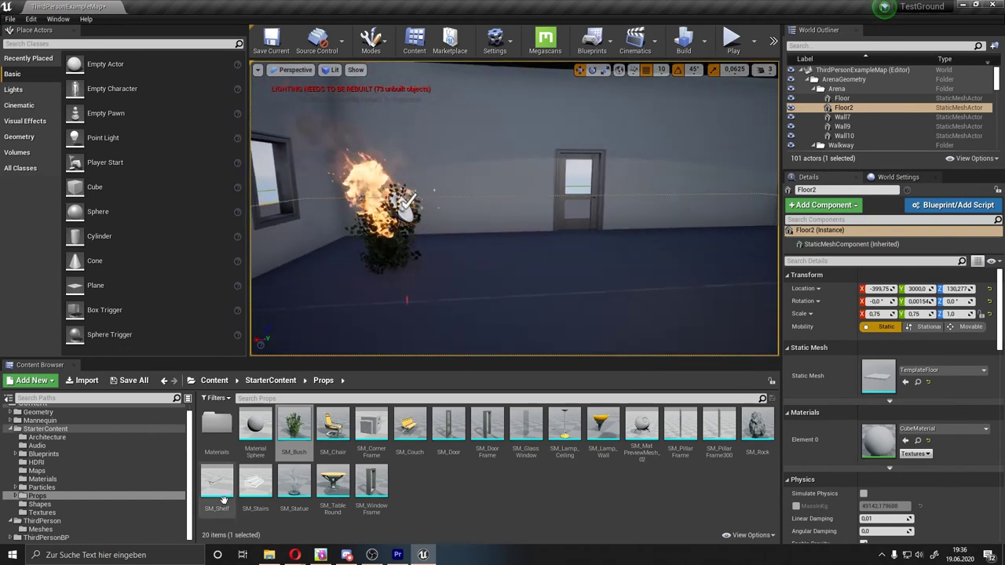
pyautogui.click(43, 454)
# - Add a Blueprint_Effect_Smoke near the door
pyautogui.moveTo(368, 428); pyautogui.dragTo(718, 228)
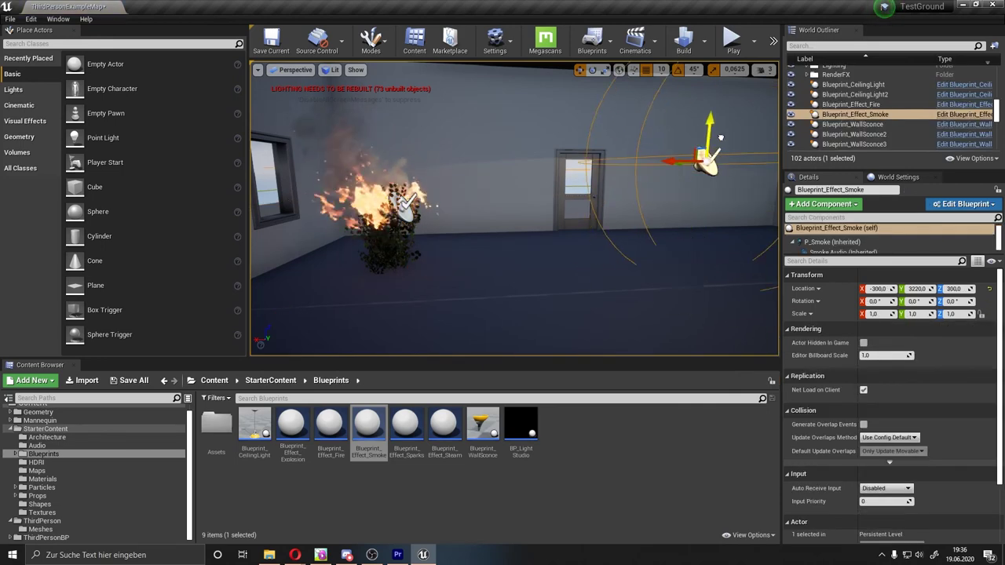
pyautogui.moveTo(719, 227); pyautogui.dragTo(546, 334, button='right')
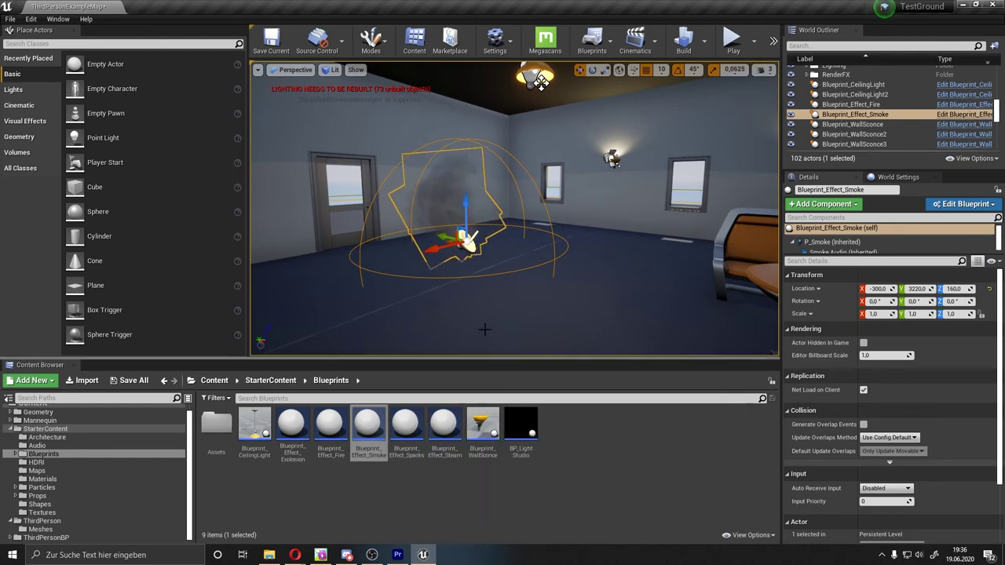
pyautogui.moveTo(472, 235); pyautogui.dragTo(503, 227, button='right')
pyautogui.moveTo(545, 116); pyautogui.dragTo(510, 118, button='right')
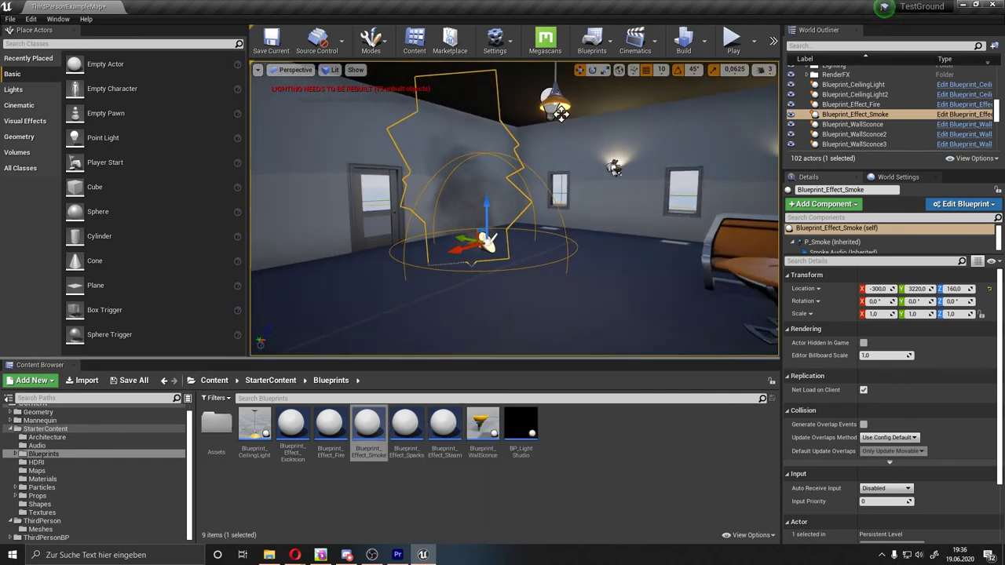
# - Place a Blueprint_Effect_Sparks over the round tables at -260, 2600, 290
pyautogui.moveTo(406, 428); pyautogui.dragTo(688, 246)
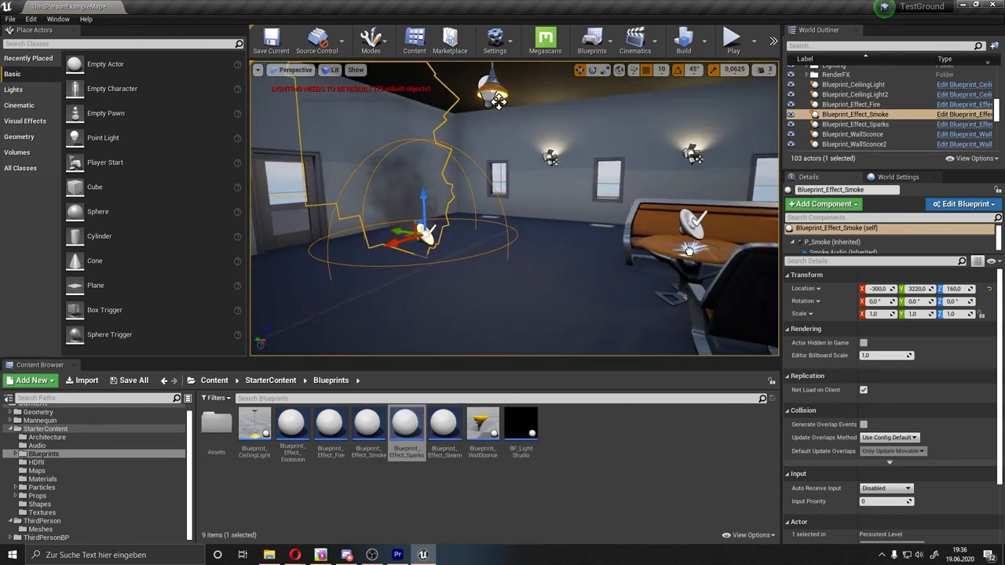
pyautogui.moveTo(692, 245); pyautogui.dragTo(649, 246, button='right')
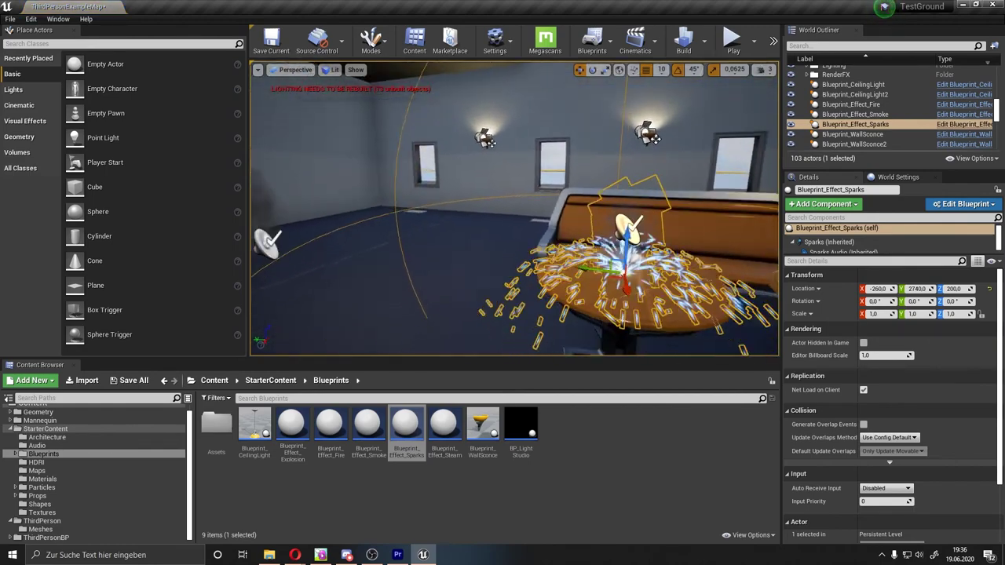
pyautogui.moveTo(467, 249); pyautogui.dragTo(580, 244)
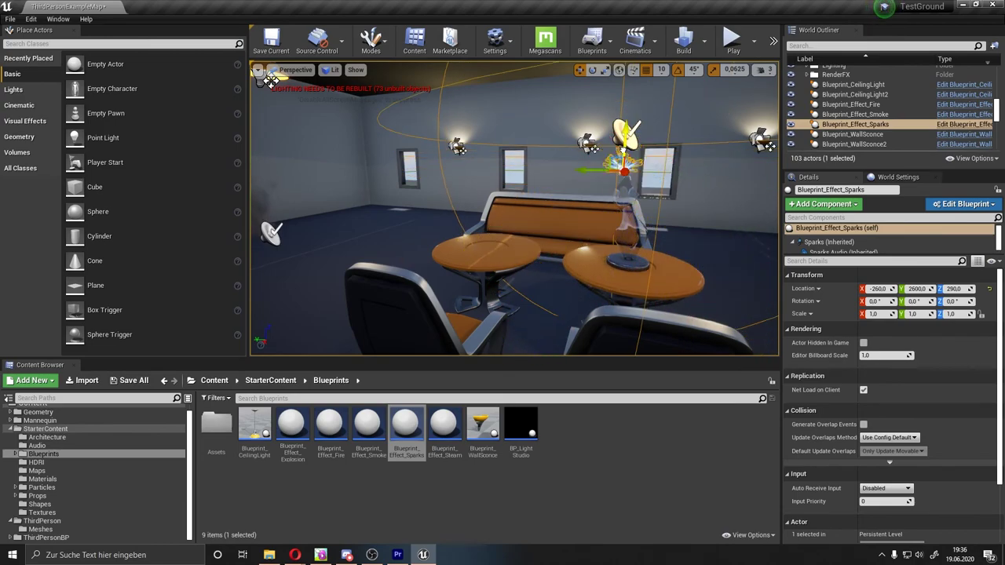
pyautogui.press('f')
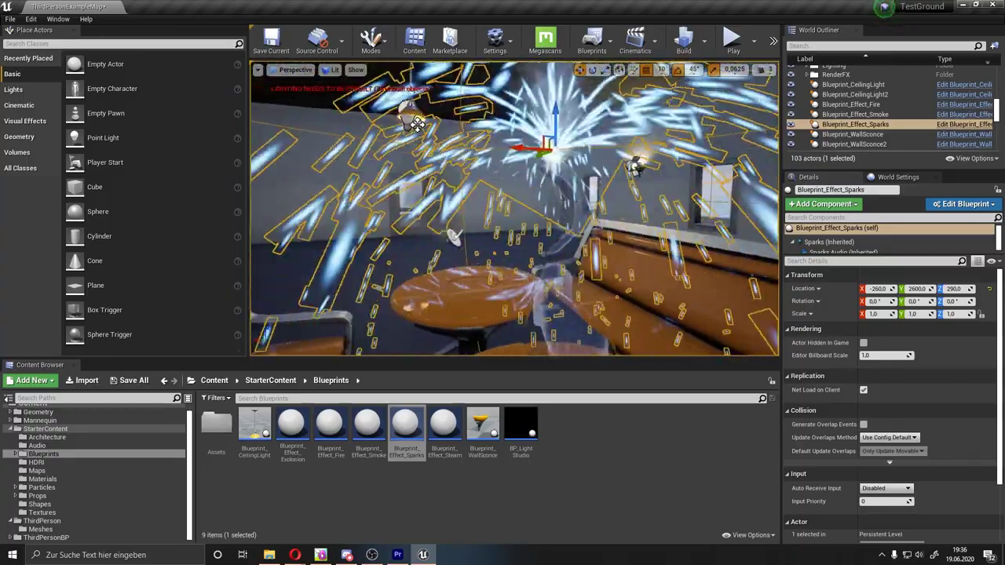
pyautogui.moveTo(534, 157)
pyautogui.keyDown('alt'); pyautogui.mouseDown()
pyautogui.moveTo(444, 133)
pyautogui.moveTo(511, 167)
pyautogui.moveTo(503, 125)
pyautogui.mouseUp(); pyautogui.keyUp('alt')
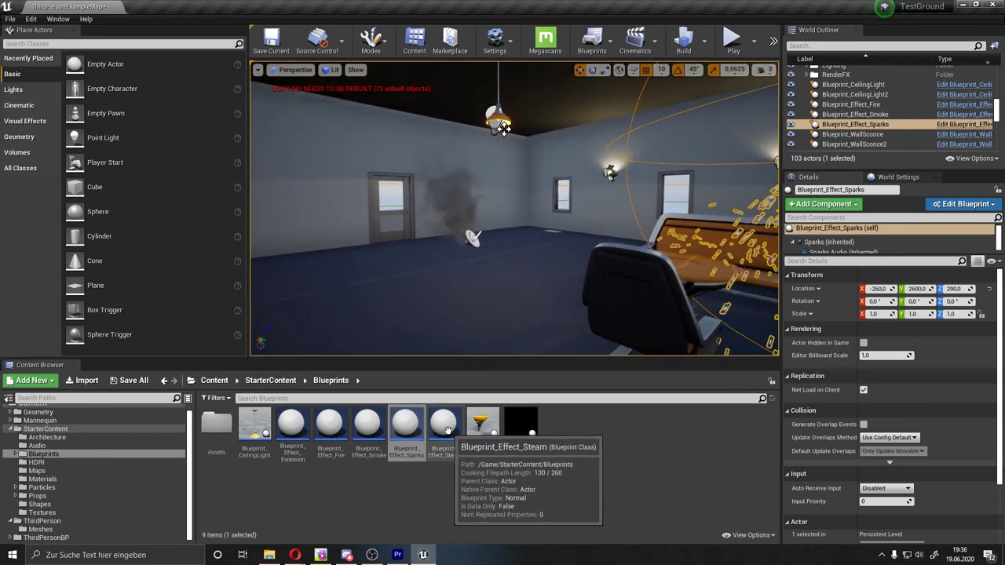
# - Drop a Blueprint_Effect_Steam onto the lounge floor
pyautogui.moveTo(446, 431); pyautogui.dragTo(555, 253)
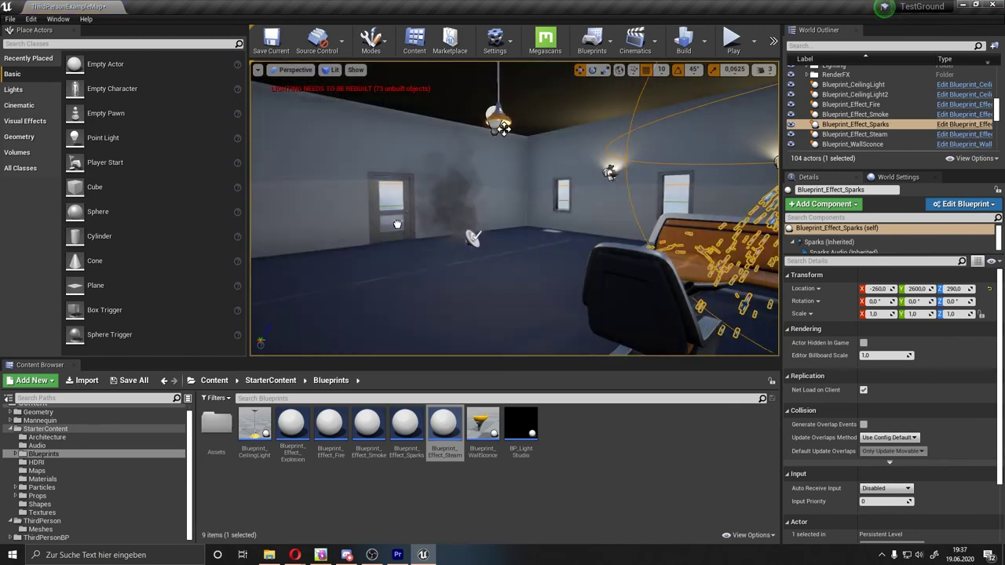
pyautogui.moveTo(497, 274); pyautogui.dragTo(580, 330)
pyautogui.moveTo(514, 208); pyautogui.dragTo(514, 208, button='right')
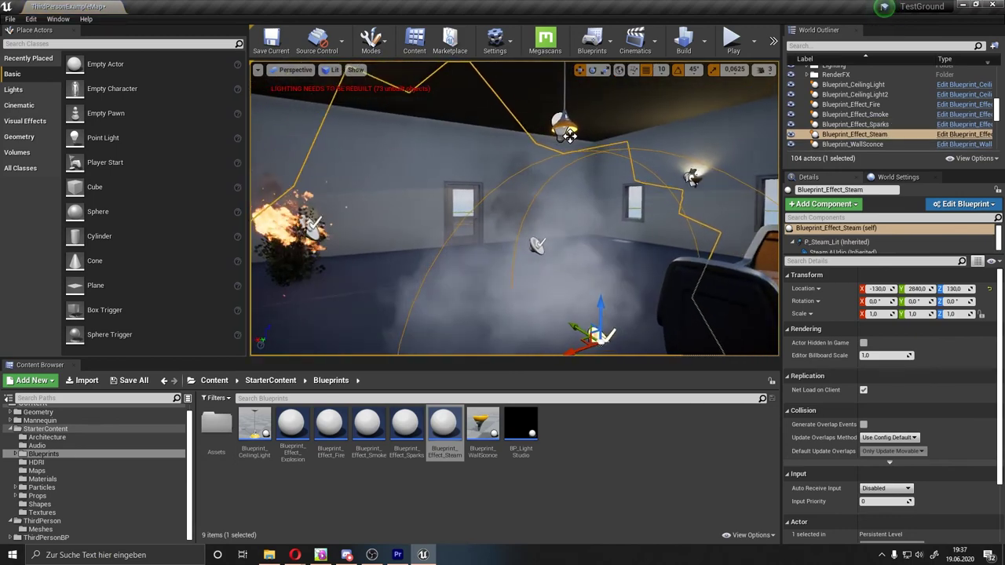
pyautogui.moveTo(534, 312); pyautogui.dragTo(533, 312, button='right')
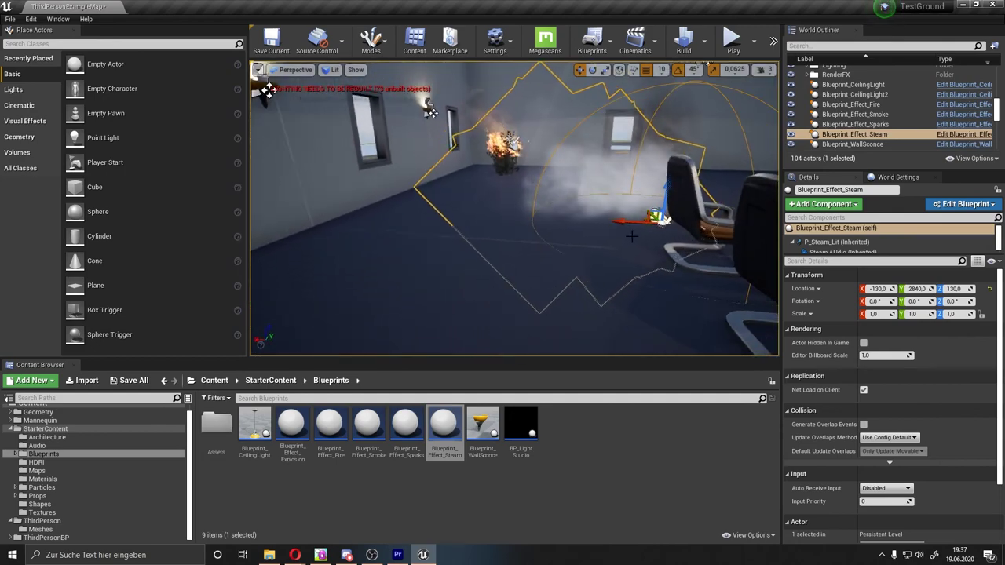
# - Move the steam effect to 170, 2620, 130 and rotate it -90° around Z
pyautogui.moveTo(595, 227); pyautogui.dragTo(439, 235)
pyautogui.moveTo(514, 208); pyautogui.dragTo(549, 204, button='right')
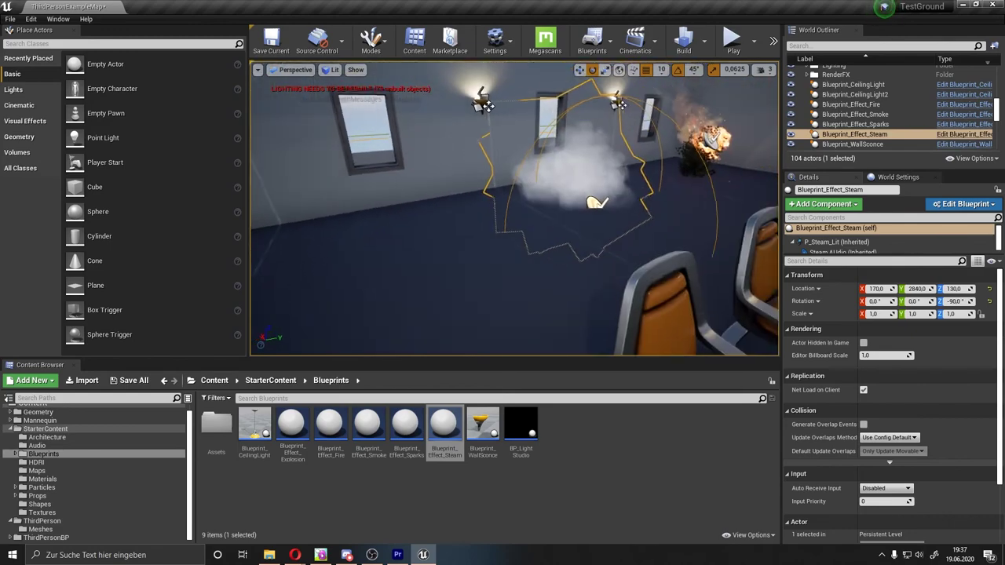
pyautogui.moveTo(462, 233); pyautogui.dragTo(461, 233, button='right')
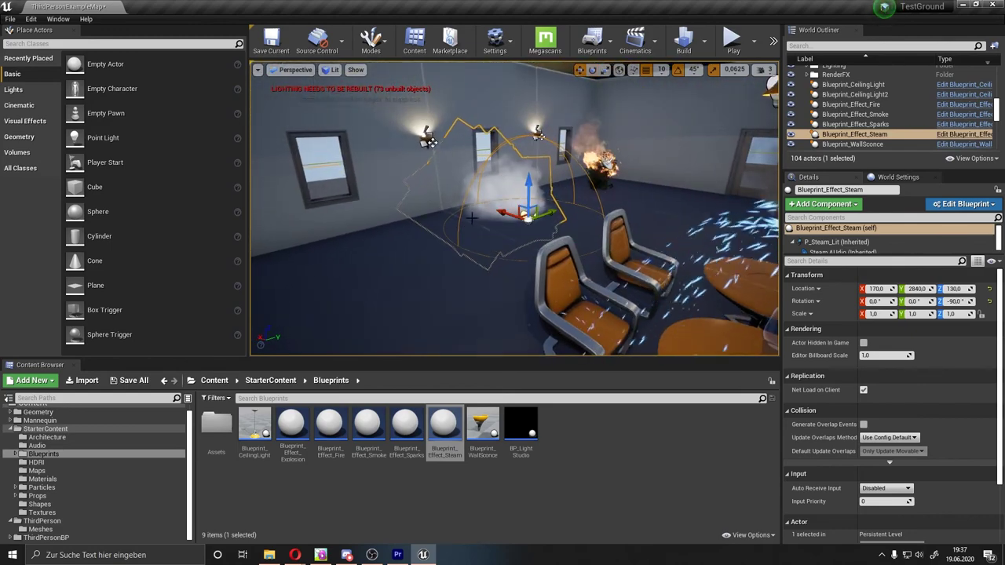
pyautogui.moveTo(477, 234)
pyautogui.mouseDown()
pyautogui.moveTo(450, 82)
pyautogui.moveTo(413, 151)
pyautogui.moveTo(531, 177)
pyautogui.mouseUp()
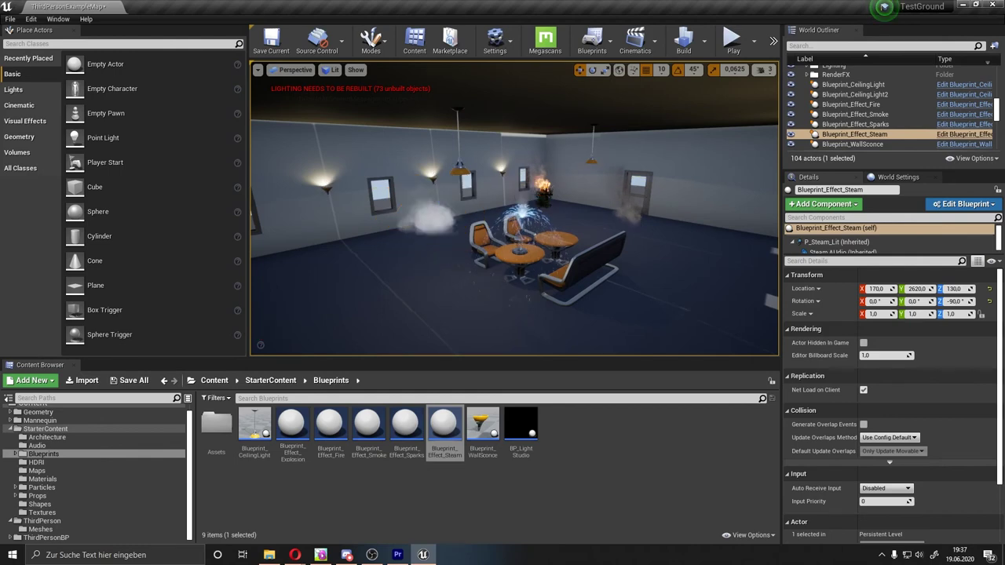
pyautogui.moveTo(531, 177)
pyautogui.mouseDown()
pyautogui.moveTo(518, 205)
pyautogui.moveTo(430, 153)
pyautogui.mouseUp()
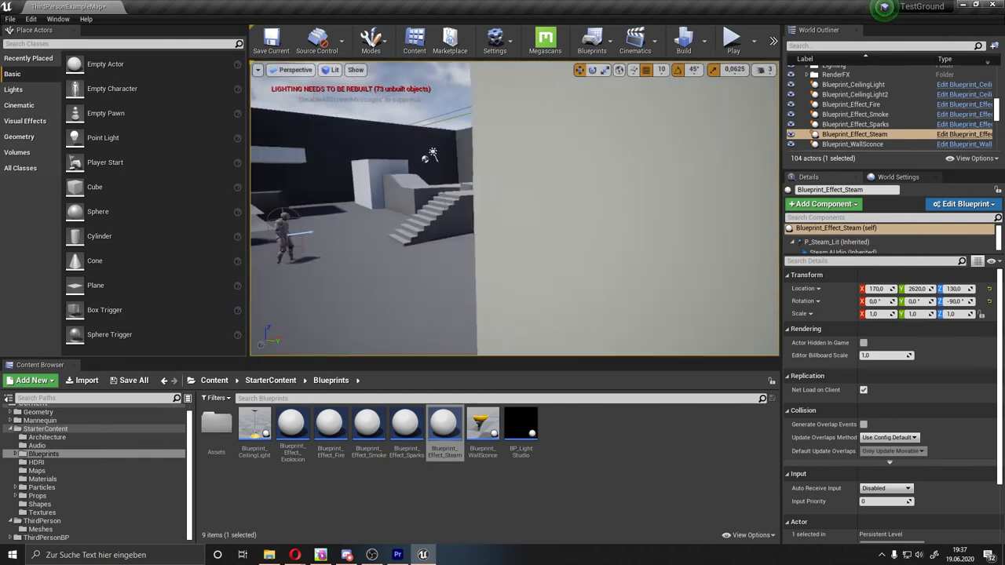
pyautogui.moveTo(546, 201); pyautogui.dragTo(546, 235)
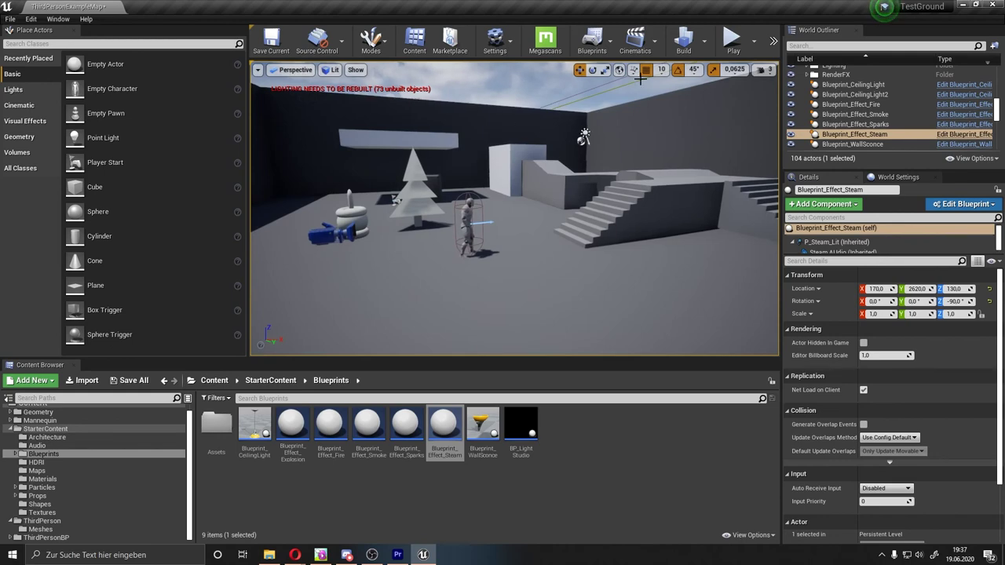
pyautogui.moveTo(370, 240); pyautogui.dragTo(373, 241)
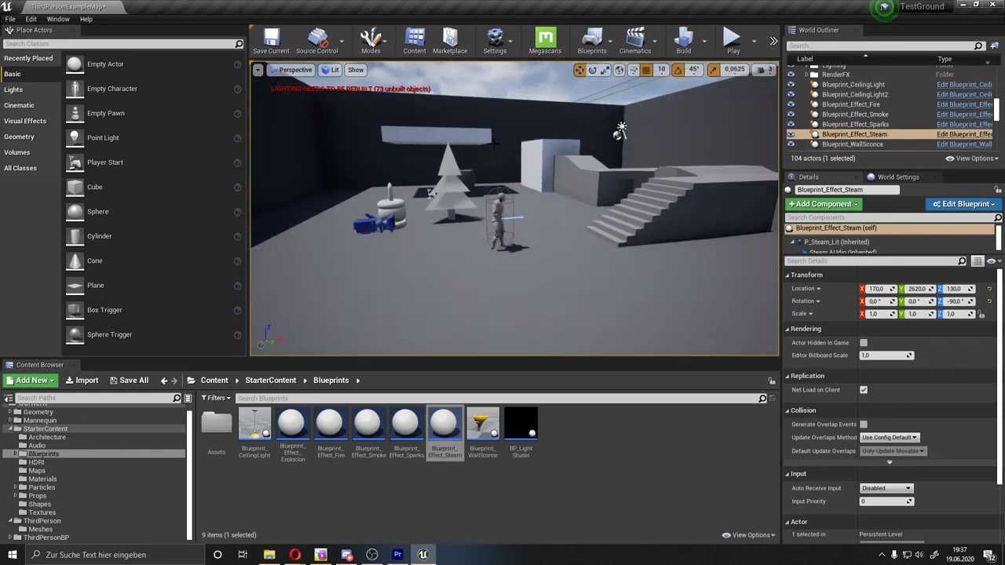
# - Start a play-test and run the character into the house, through the steam and past the fire
pyautogui.click(729, 36)
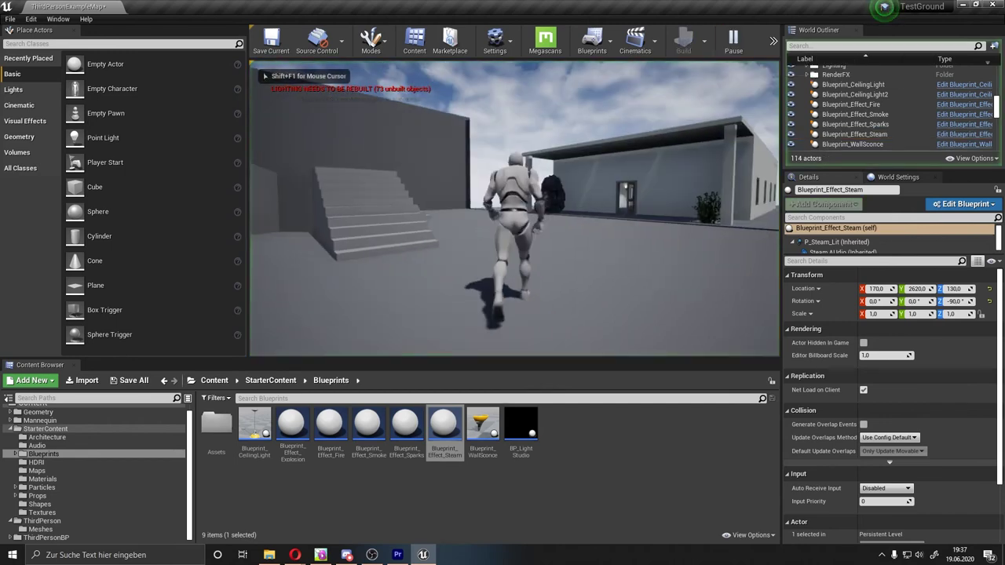
pyautogui.press('w')
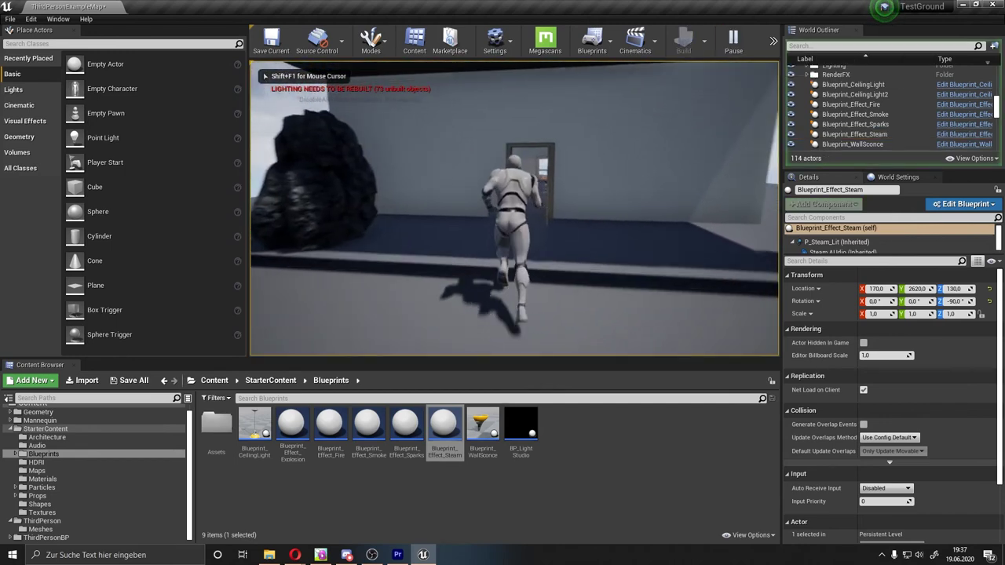
pyautogui.press('w')
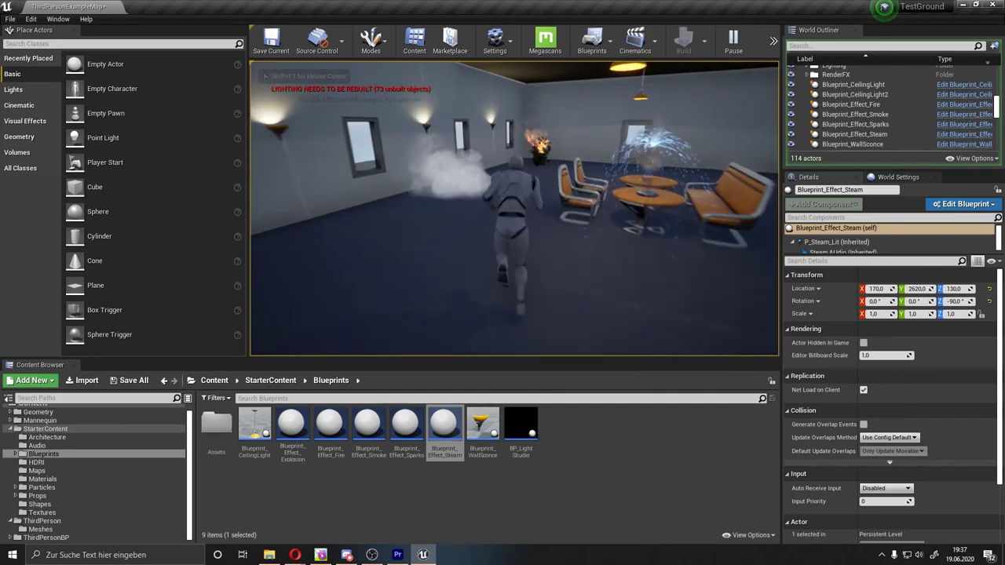
pyautogui.press('w')
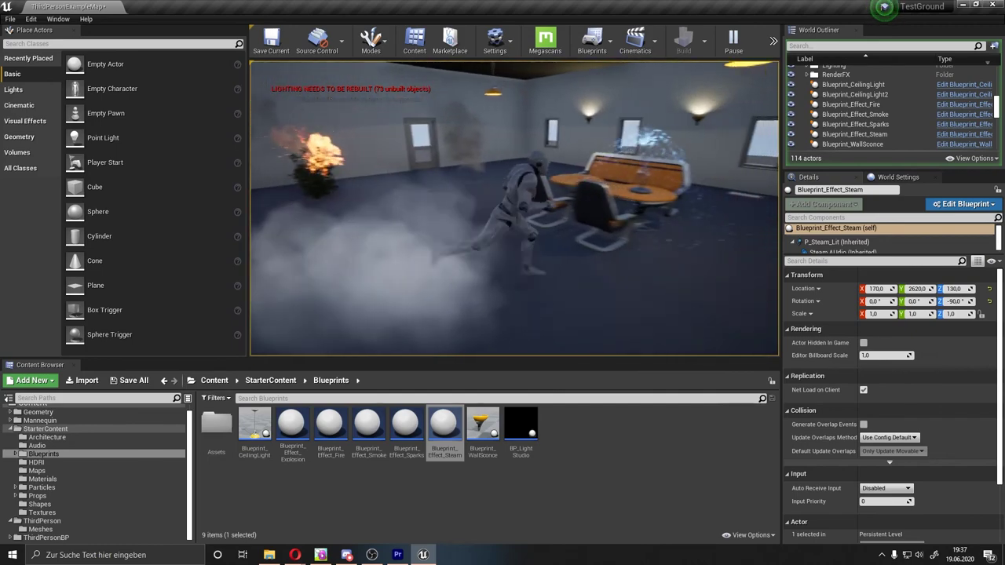
pyautogui.press('w')
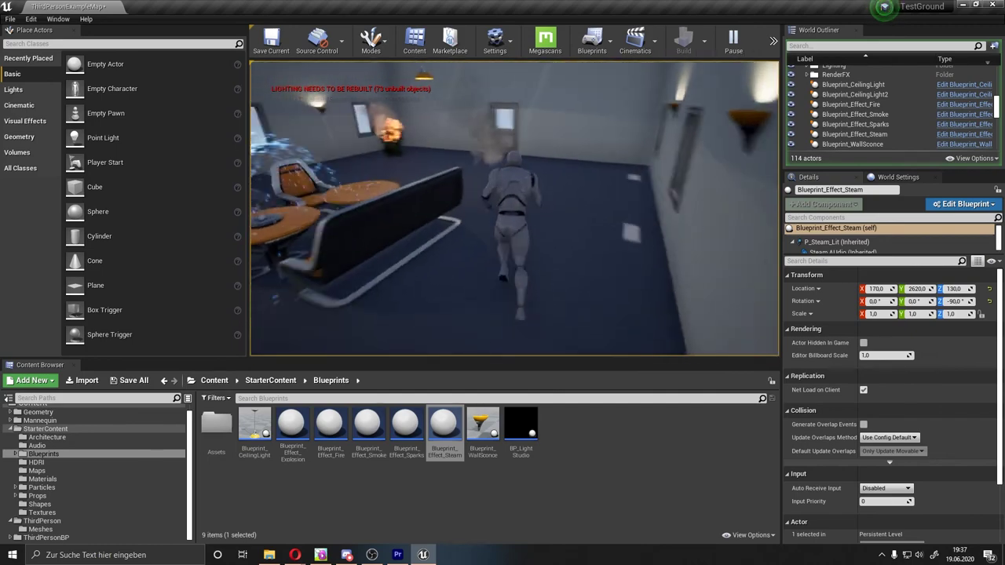
pyautogui.press('w')
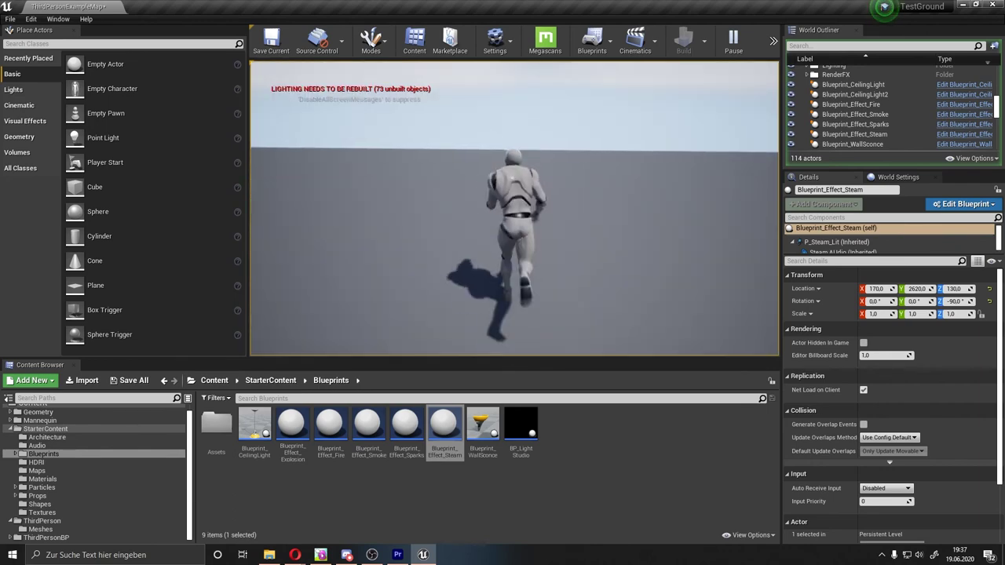
pyautogui.press('w')
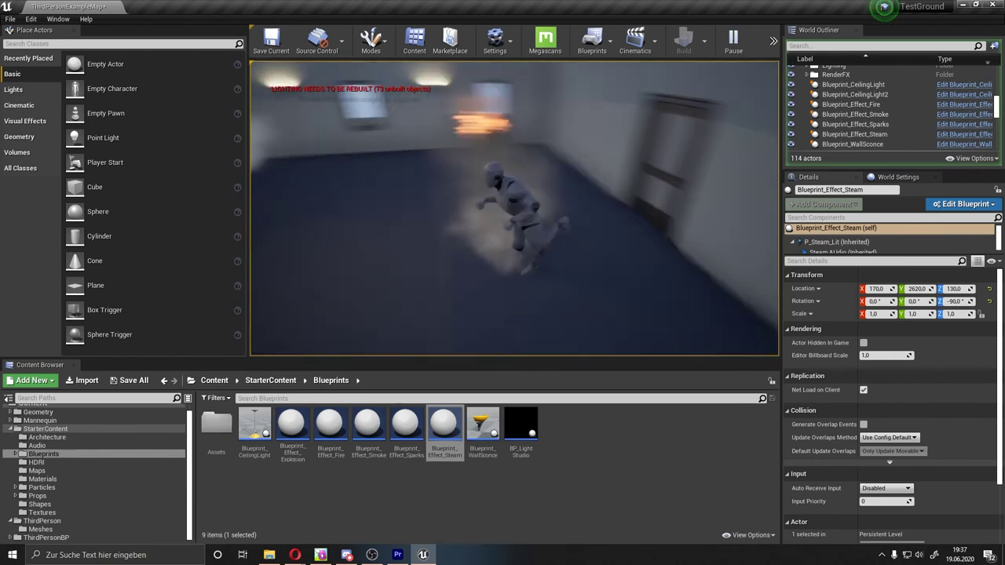
# - Run the character back through the lit room and steam, out into the bright corridor
pyautogui.press('w')
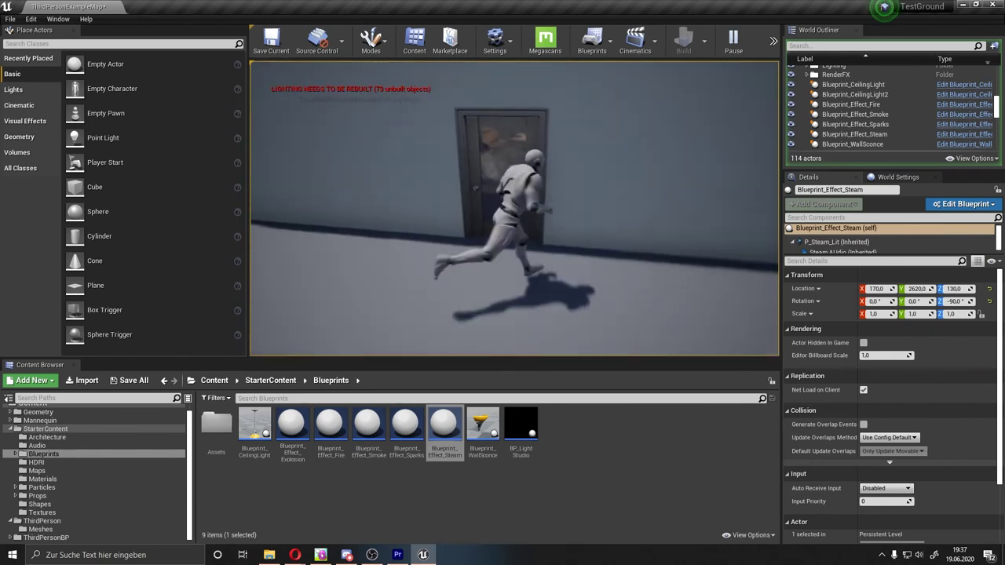
pyautogui.press('w')
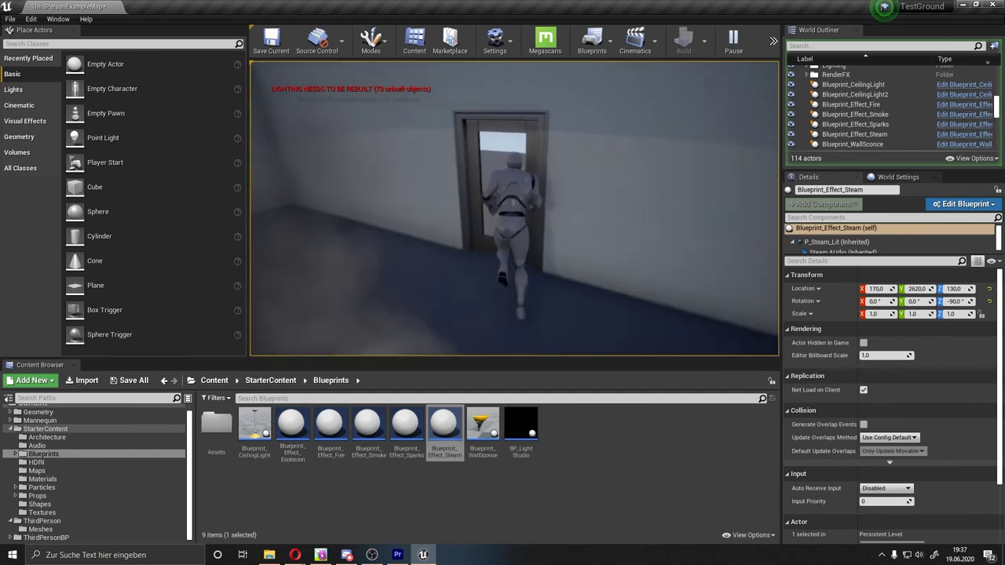
pyautogui.press('w')
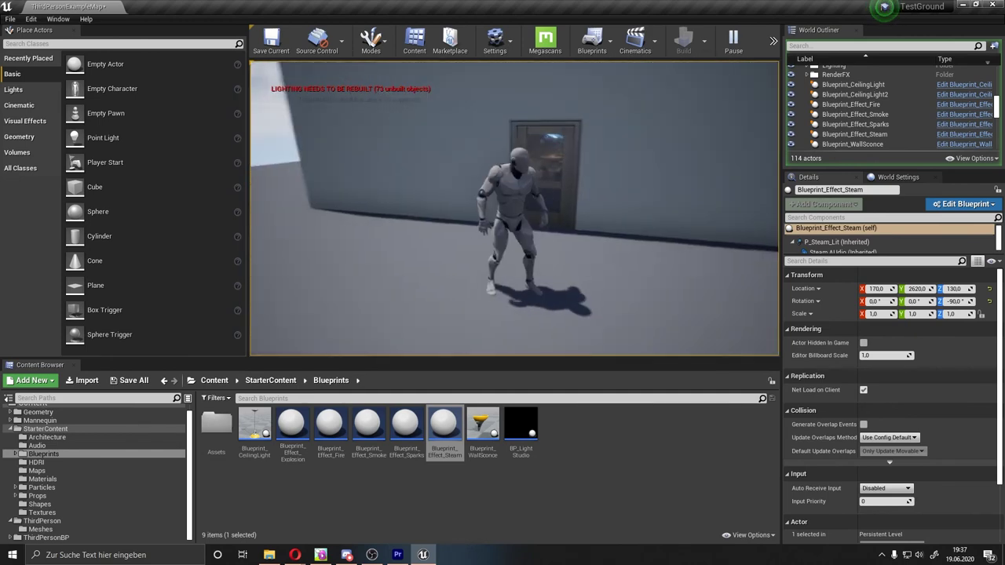
pyautogui.press('w')
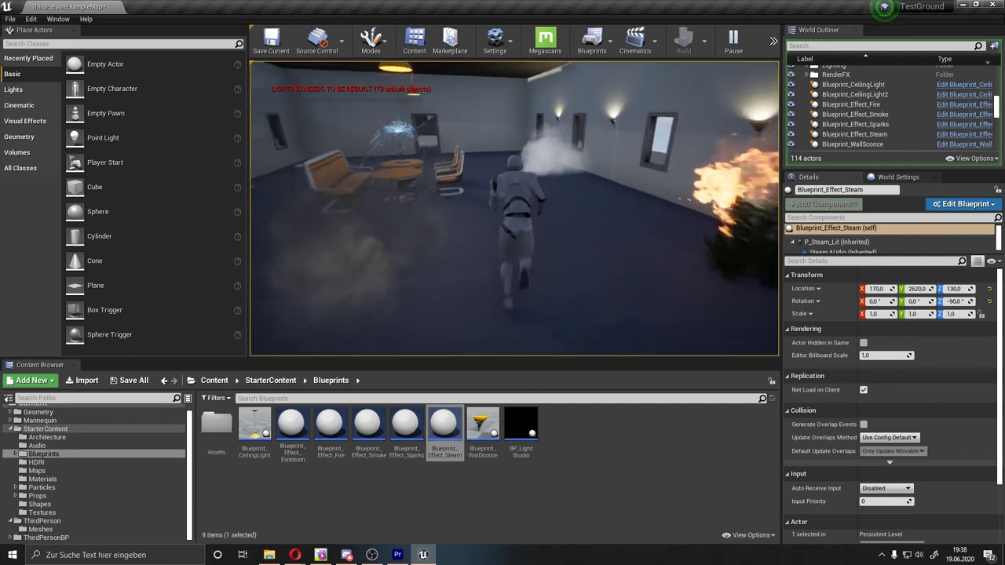
pyautogui.press('w')
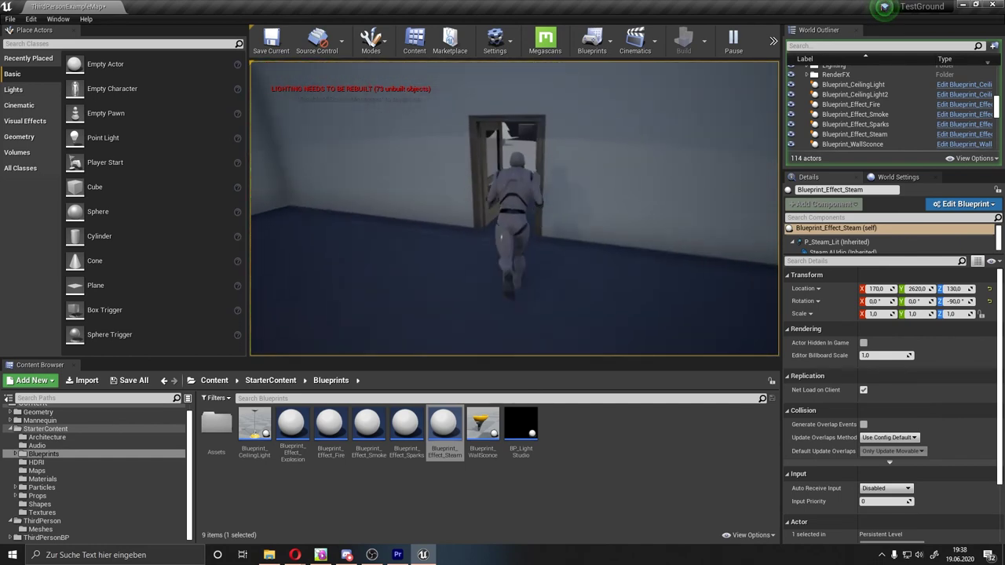
pyautogui.press('w')
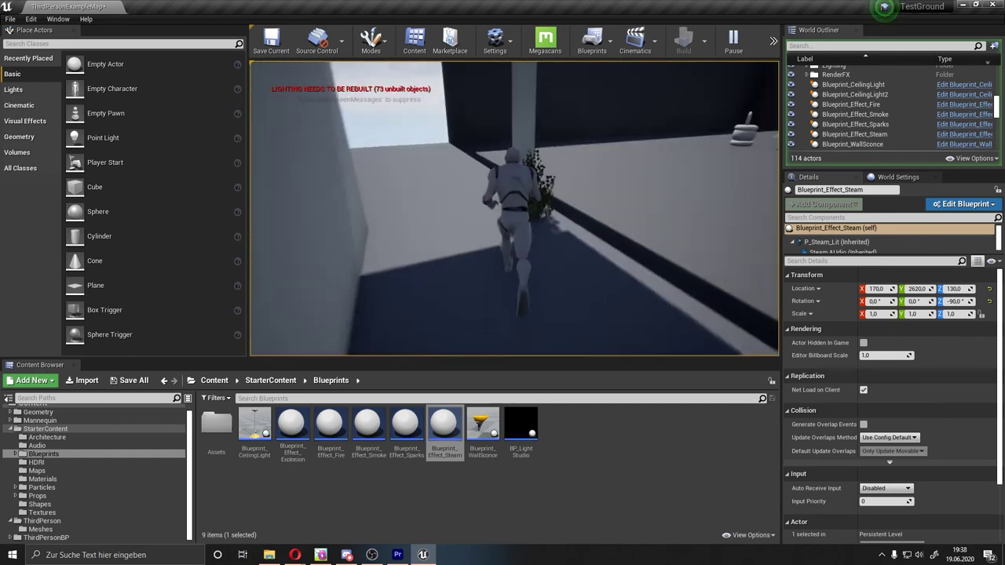
pyautogui.press('w')
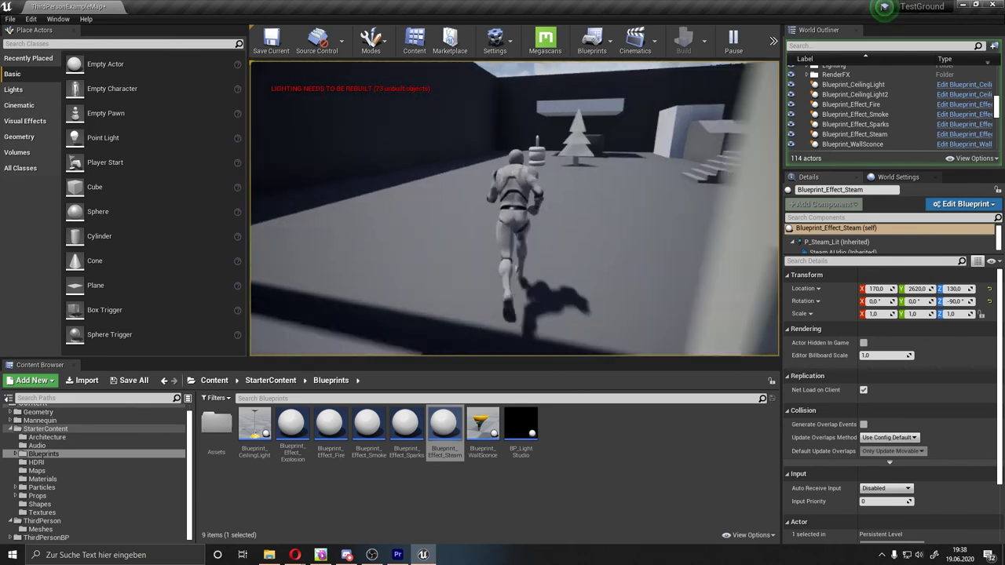
# - Run past the stairs to the vase, then back through the lounge toward the fire room
pyautogui.press('w')
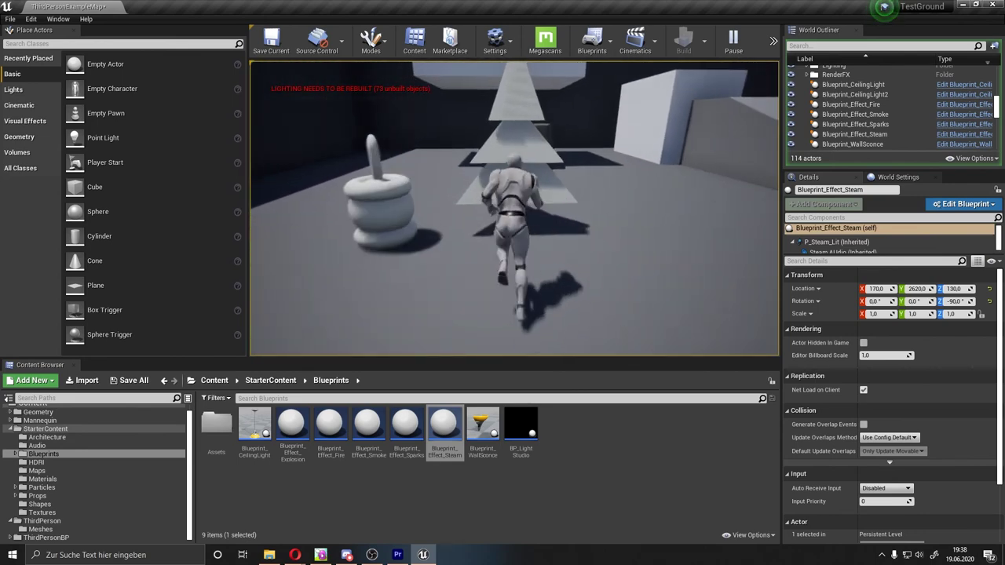
pyautogui.press('w')
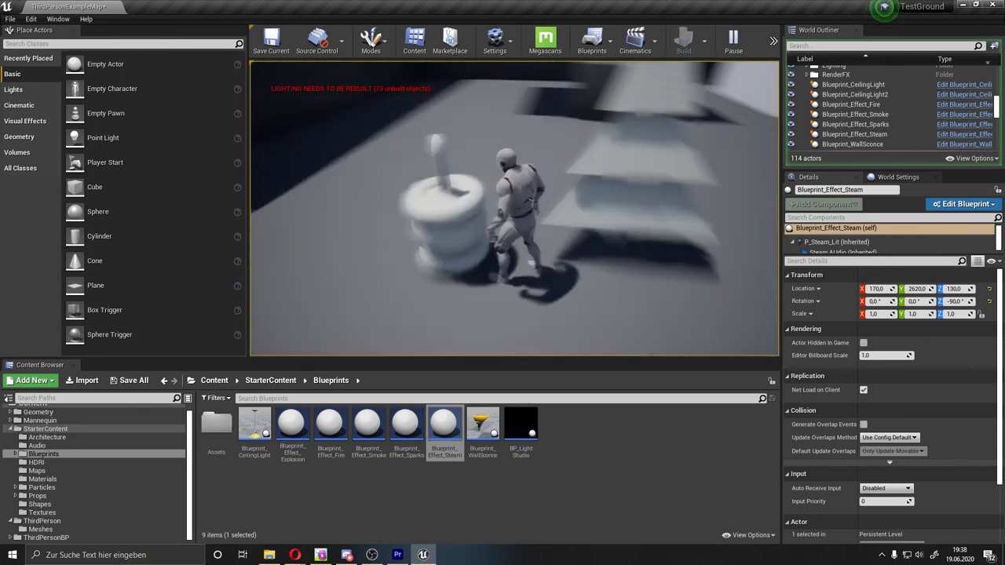
pyautogui.press('w')
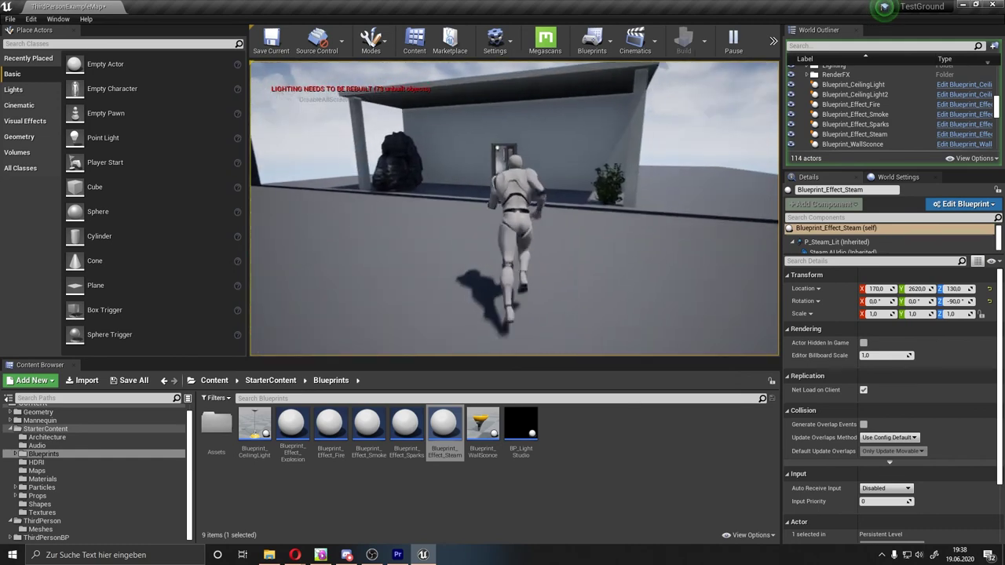
pyautogui.press('w')
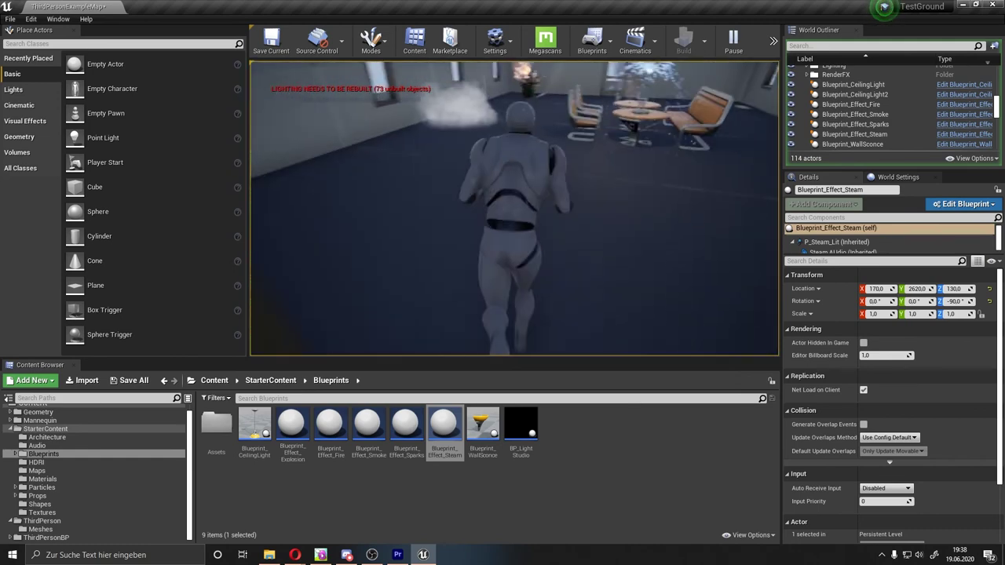
pyautogui.press('w')
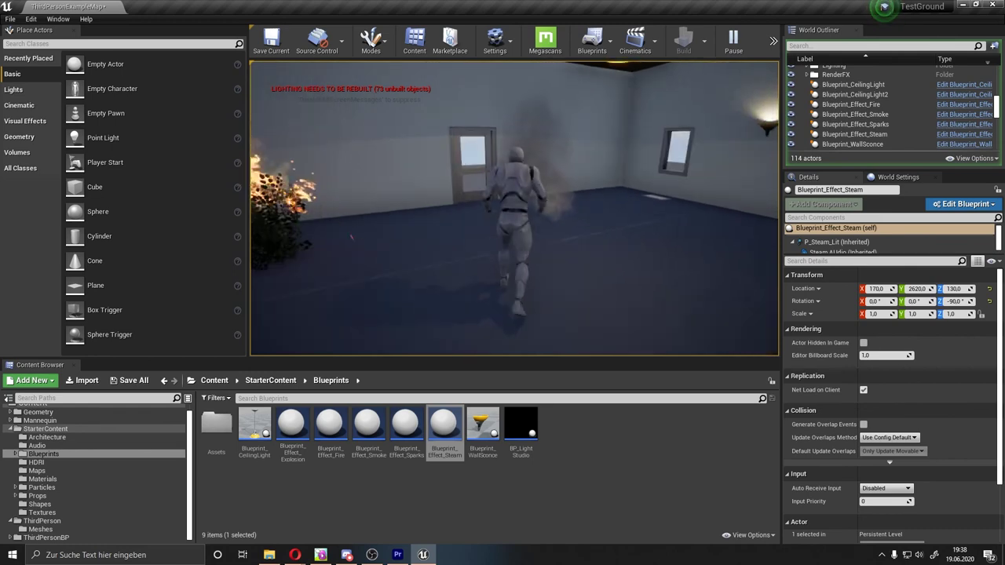
pyautogui.press('w')
pyautogui.press('w')
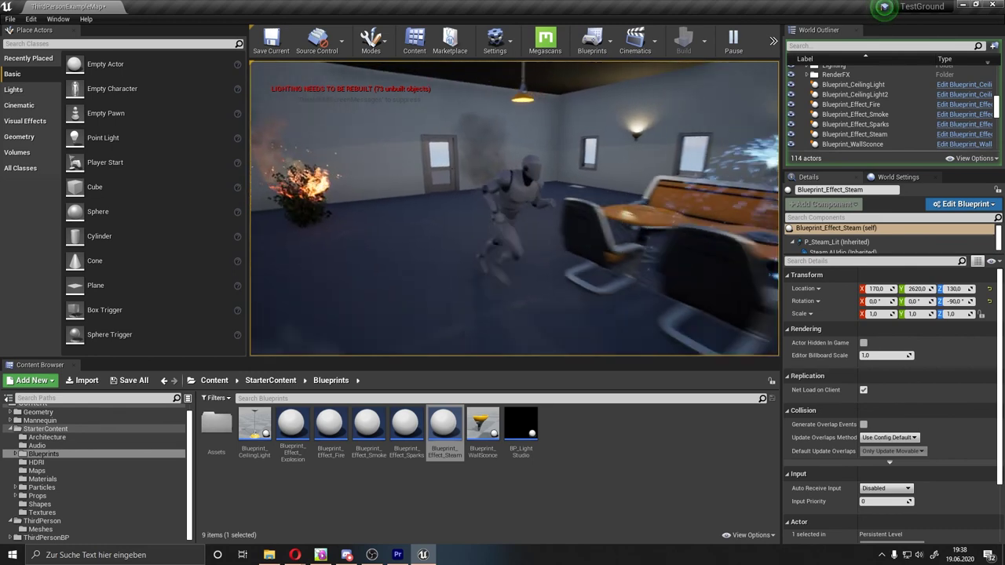
pyautogui.press('w')
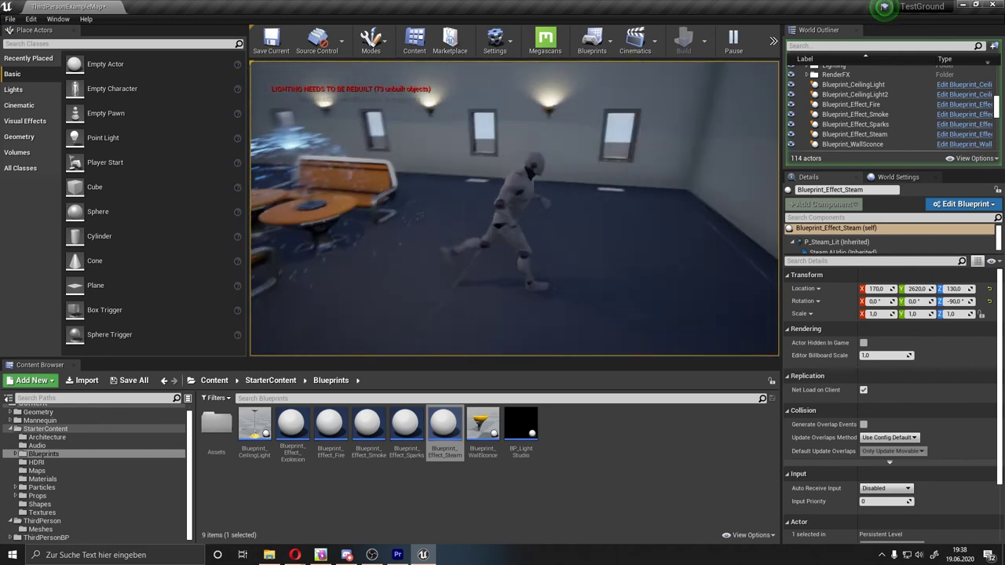
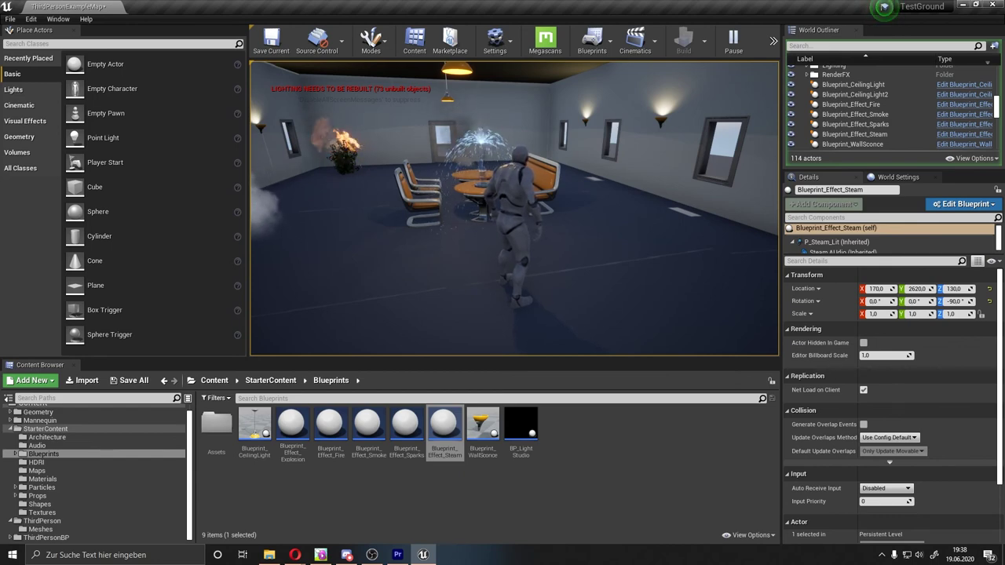
# - Run the character around the room, through the doorway and back toward the table and window
pyautogui.press('w')
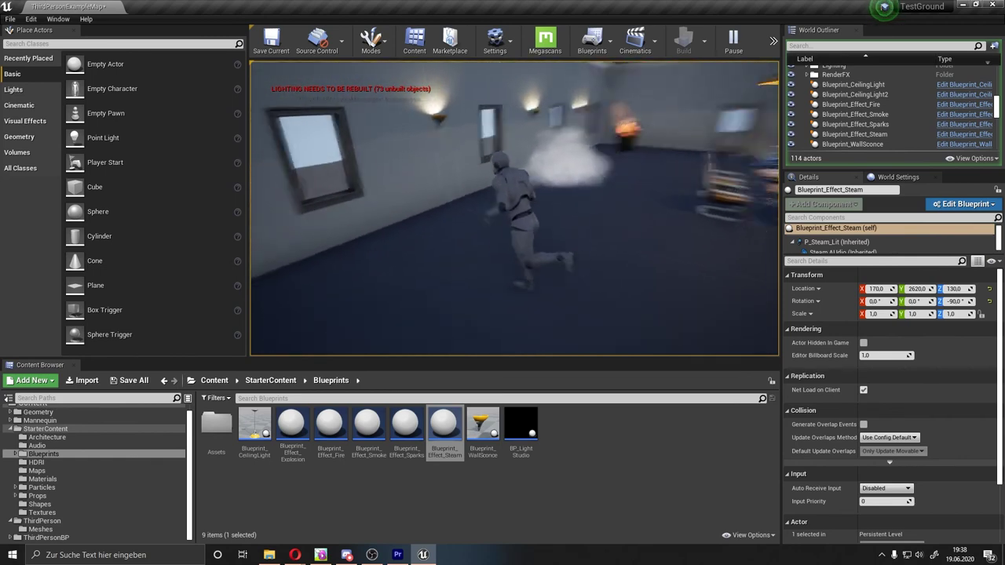
pyautogui.press('w')
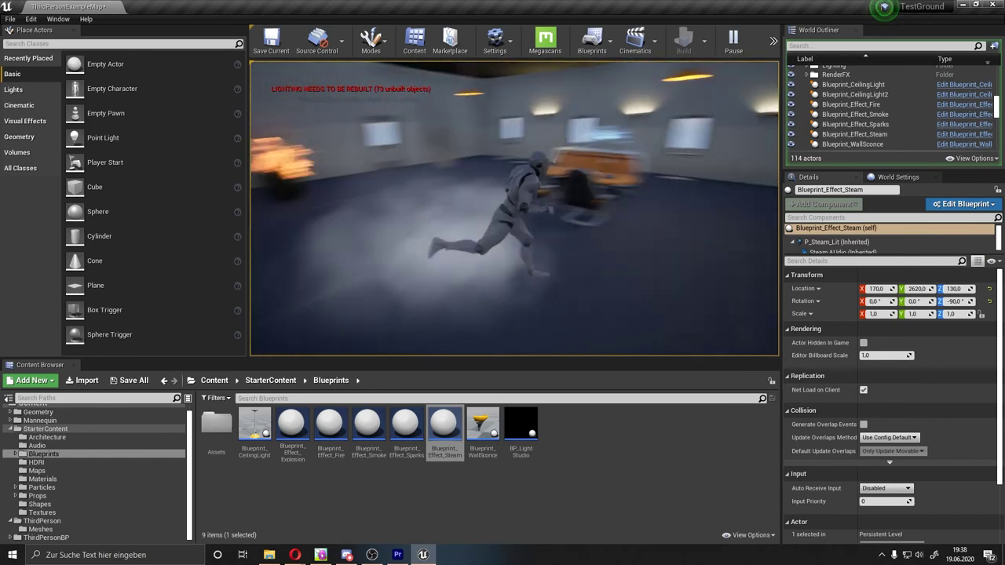
pyautogui.press('w')
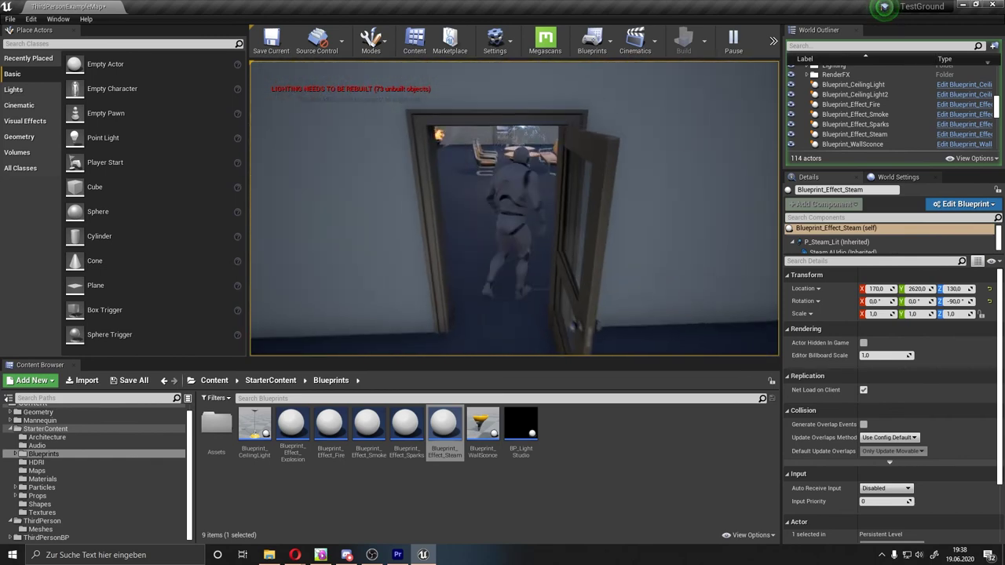
pyautogui.press('w')
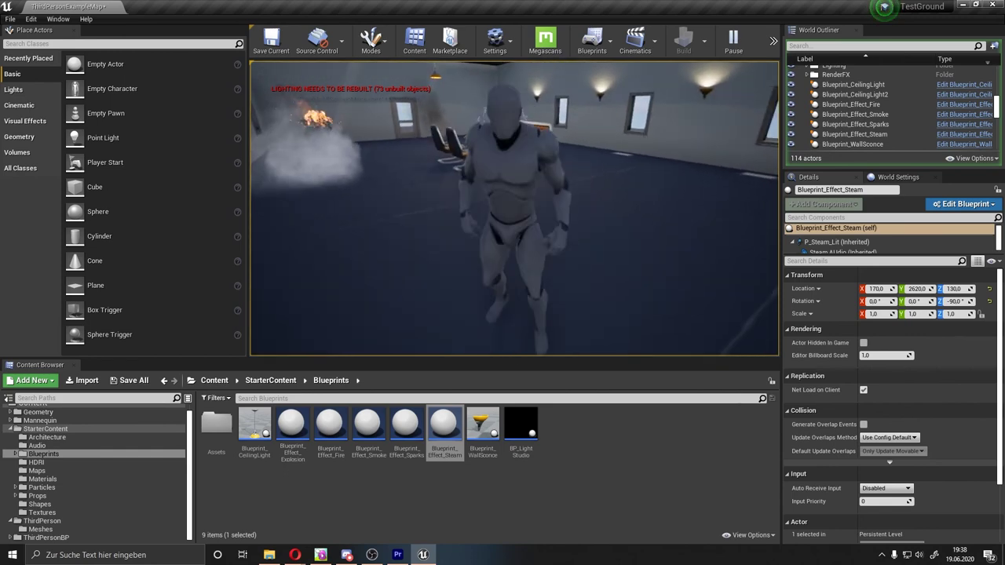
pyautogui.press('w')
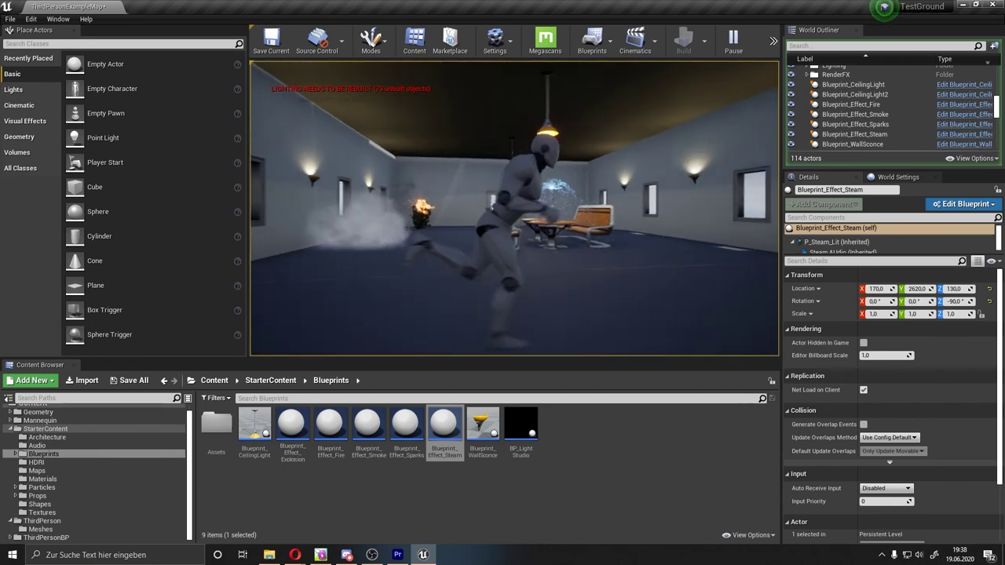
pyautogui.press('w')
pyautogui.press('w')
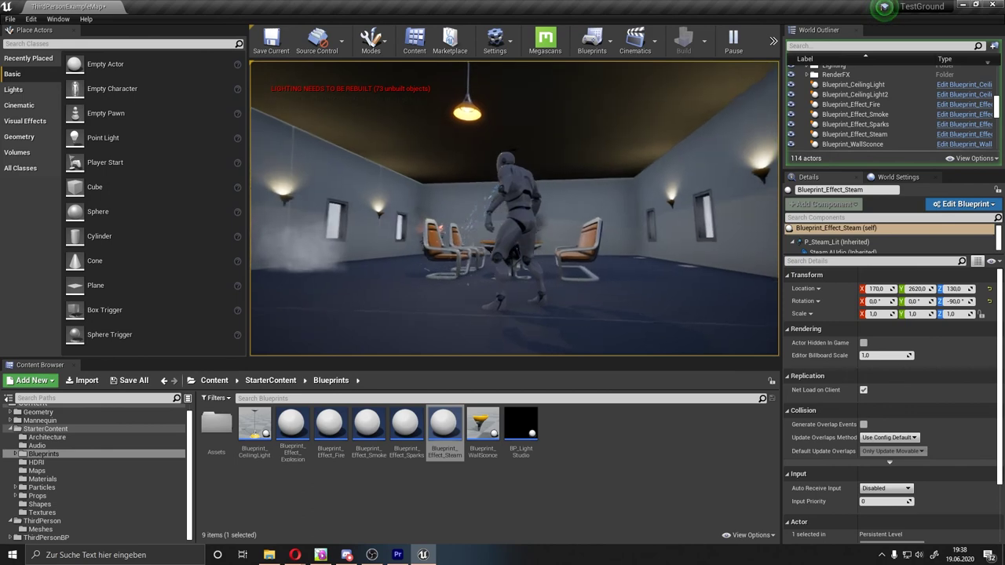
pyautogui.press('w')
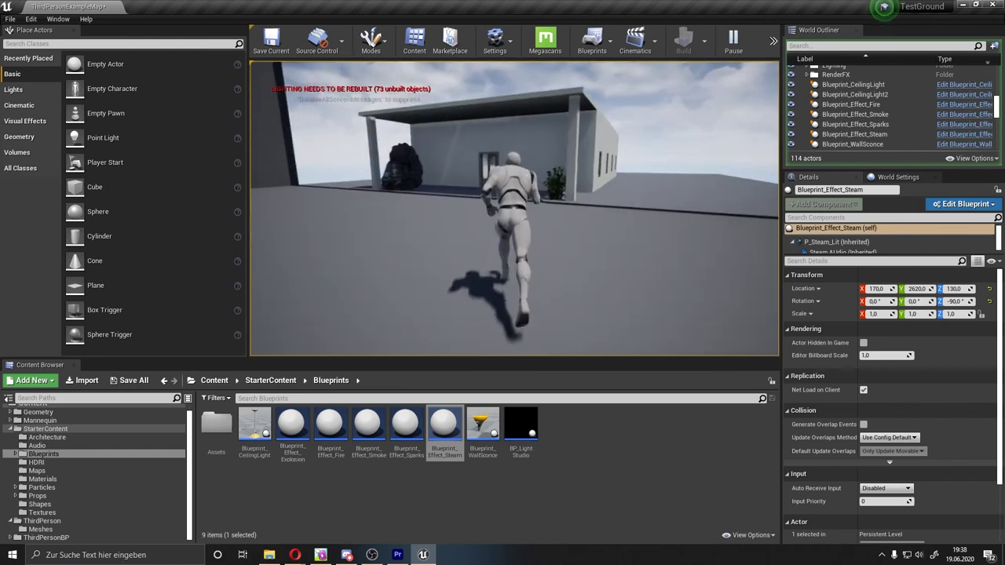
# - Stop the playtest, fly the camera toward the grey wall and sky, and open the viewport options list
pyautogui.press('Escape')
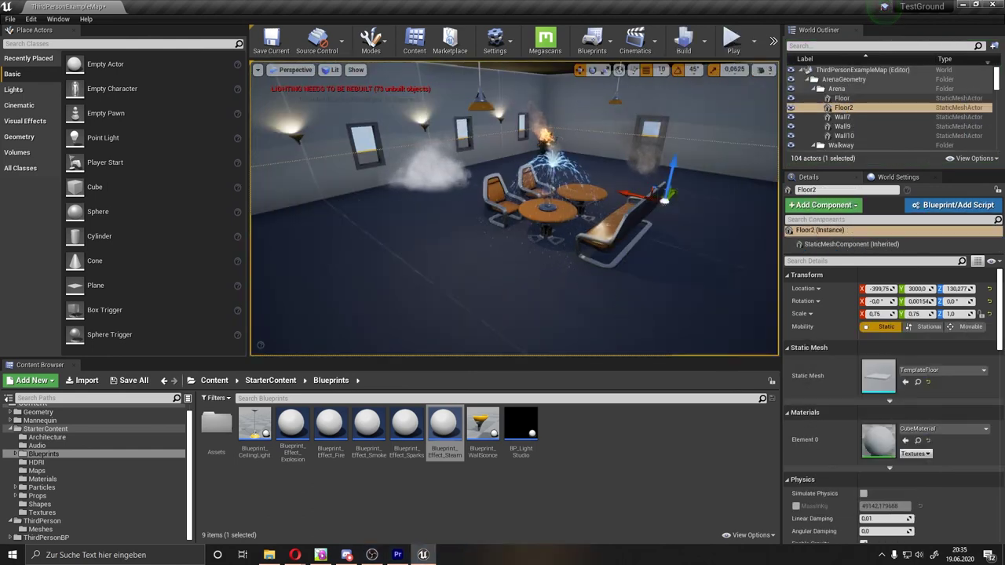
pyautogui.press('w')
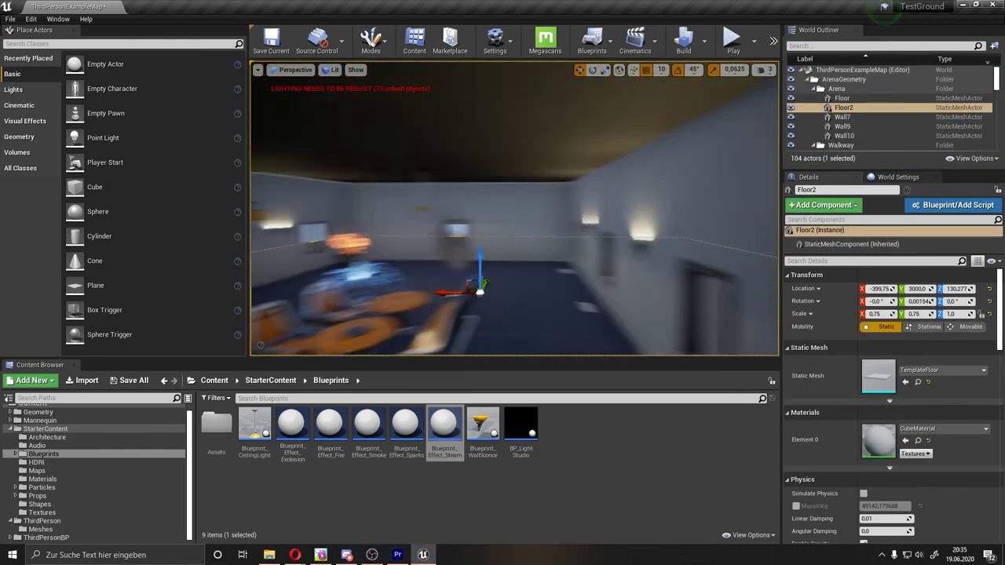
pyautogui.press('w')
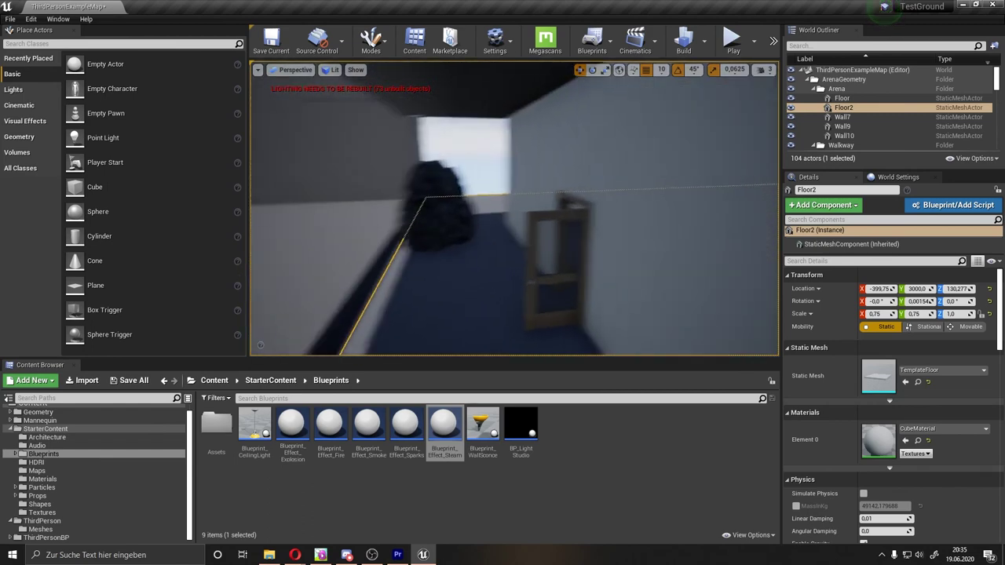
pyautogui.moveTo(577, 194); pyautogui.dragTo(556, 181, button='right')
pyautogui.click(578, 194)
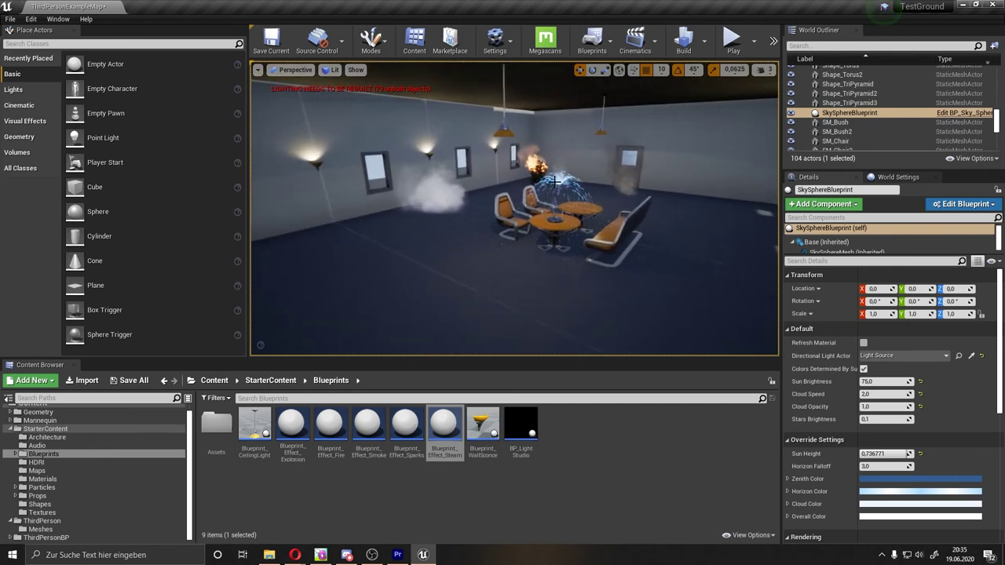
pyautogui.click(259, 71)
# - Open High Resolution Screenshot settings, switch the viewport to full screen and move the taskbar aside
pyautogui.click(331, 271)
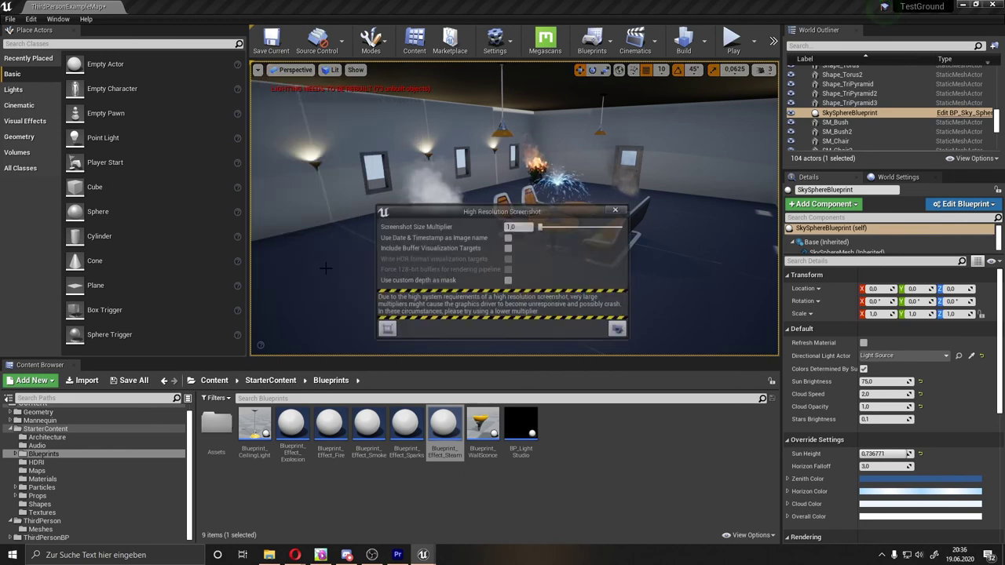
pyautogui.moveTo(522, 196); pyautogui.dragTo(522, 196, button='right')
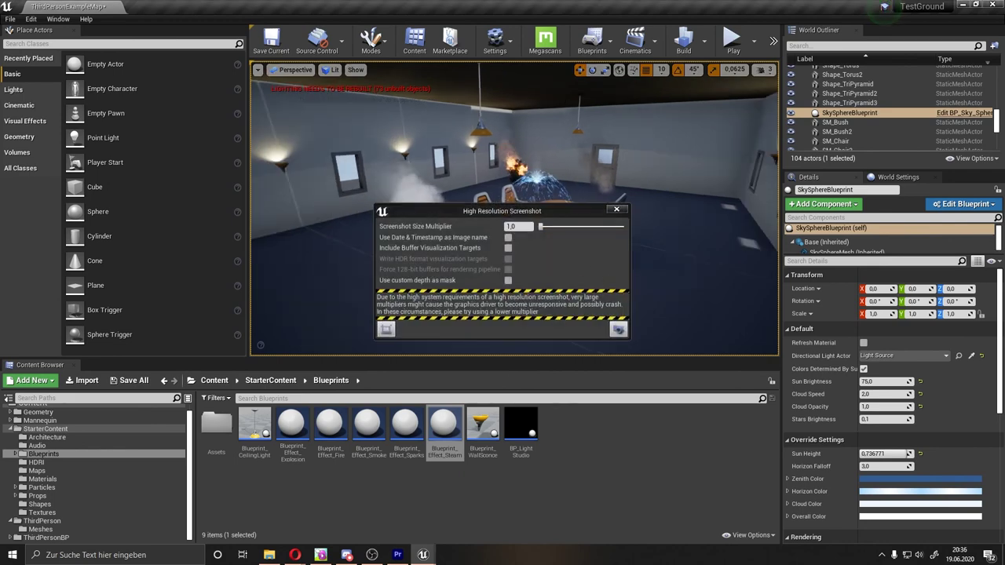
pyautogui.press('F11')
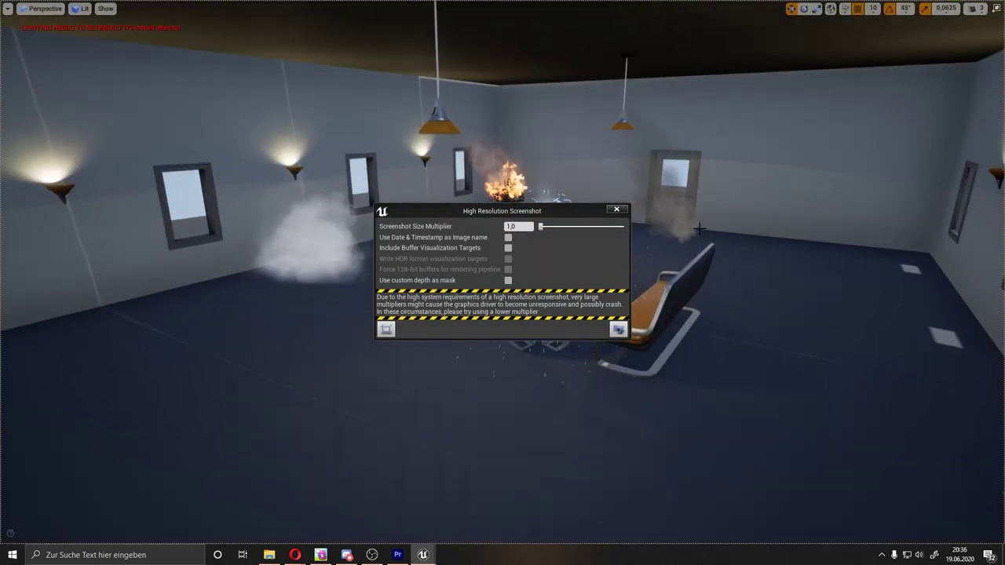
pyautogui.rightClick(605, 555)
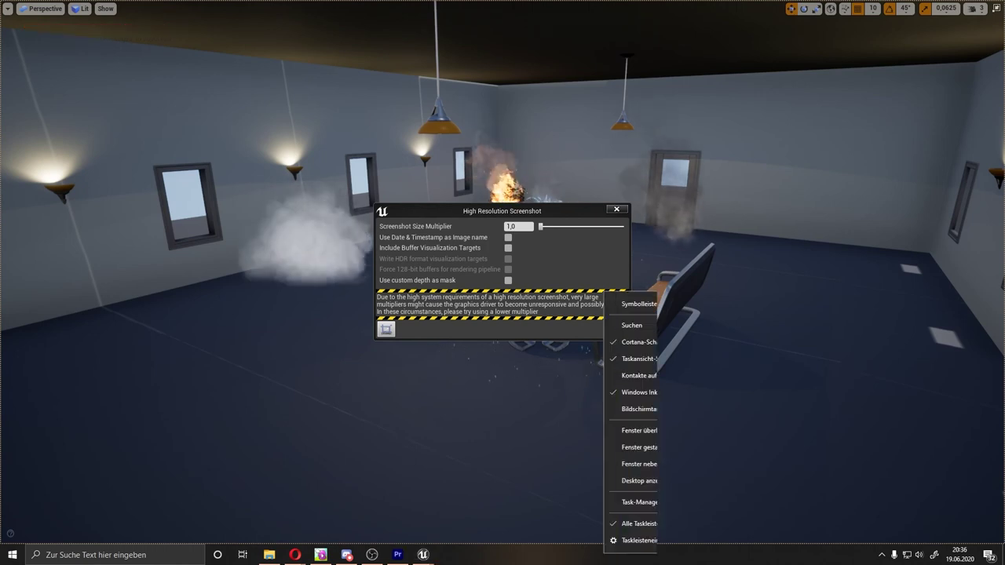
pyautogui.click(652, 528)
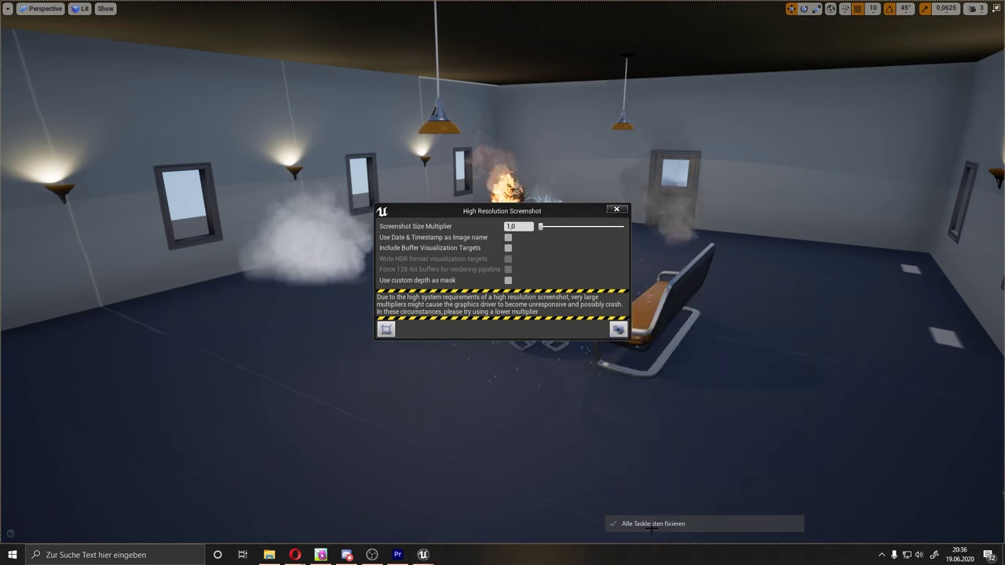
pyautogui.rightClick(561, 562)
# - Frame the table and fountain, capture HighresScreenshot00001.png, and open its Screenshots folder
pyautogui.moveTo(728, 187); pyautogui.dragTo(652, 189, button='right')
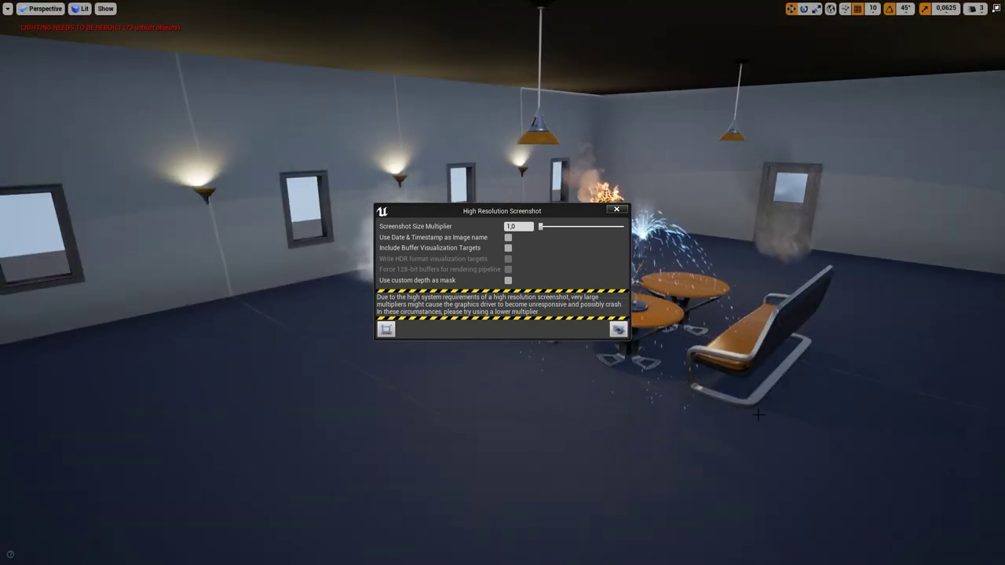
pyautogui.moveTo(758, 414); pyautogui.dragTo(817, 416, button='right')
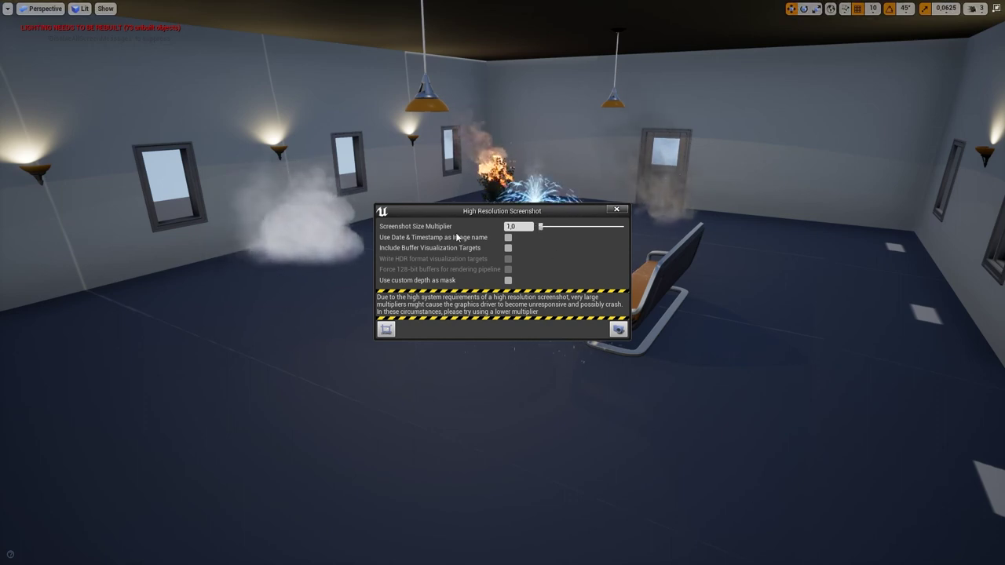
pyautogui.click(619, 330)
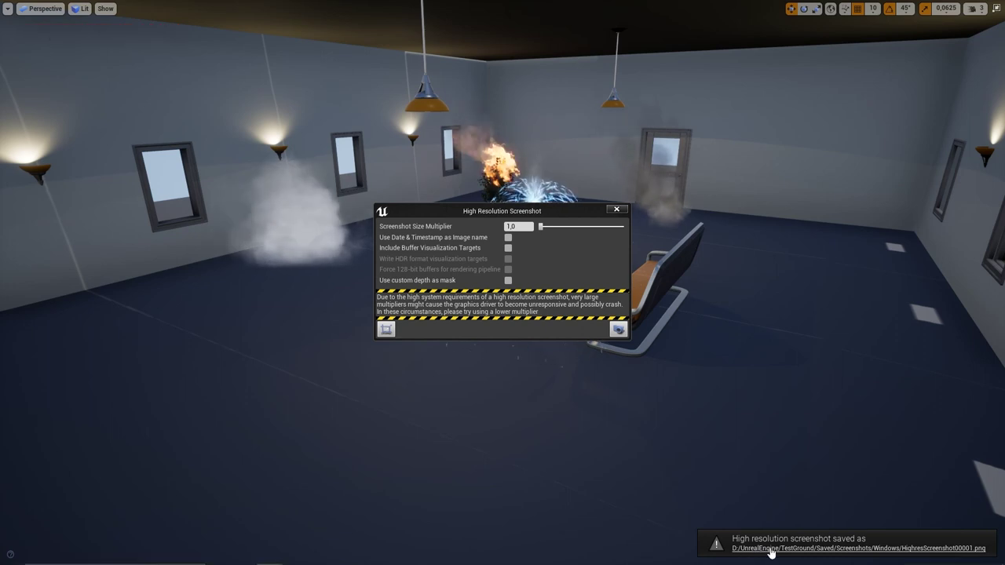
pyautogui.click(771, 549)
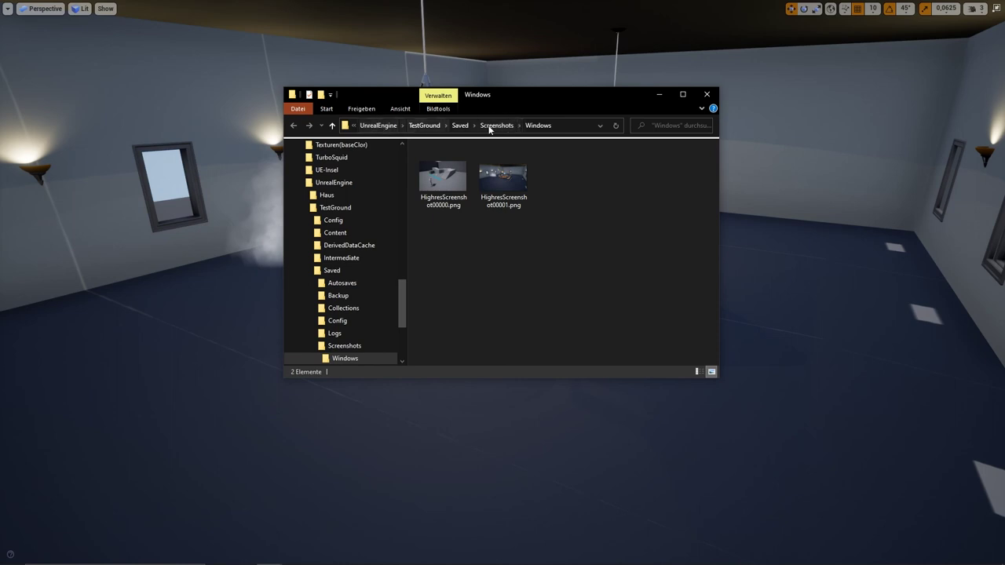
# - Reframe on the chairs and tables, capture another screenshot, then tilt toward the building exterior
pyautogui.click(662, 94)
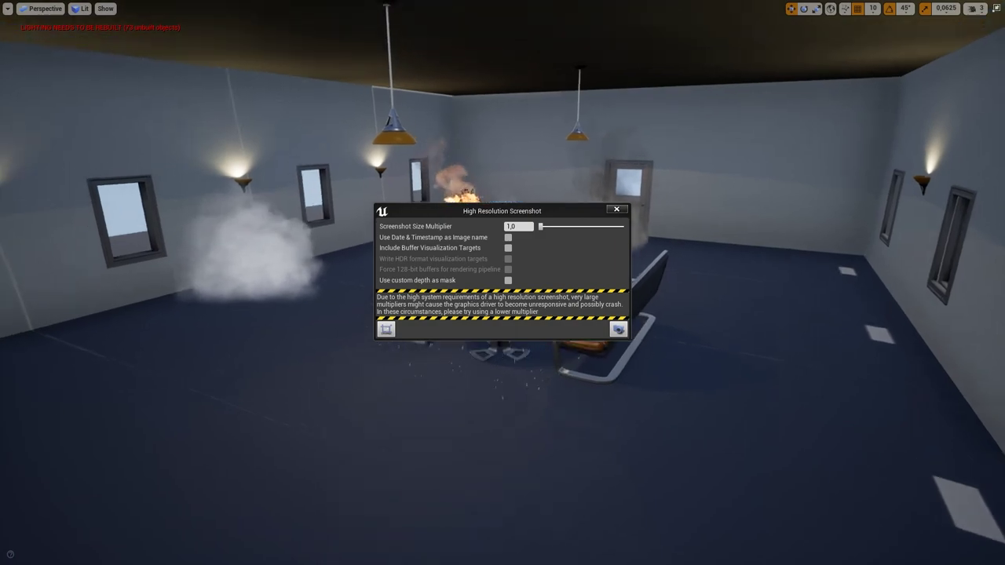
pyautogui.moveTo(662, 94); pyautogui.dragTo(707, 102, button='right')
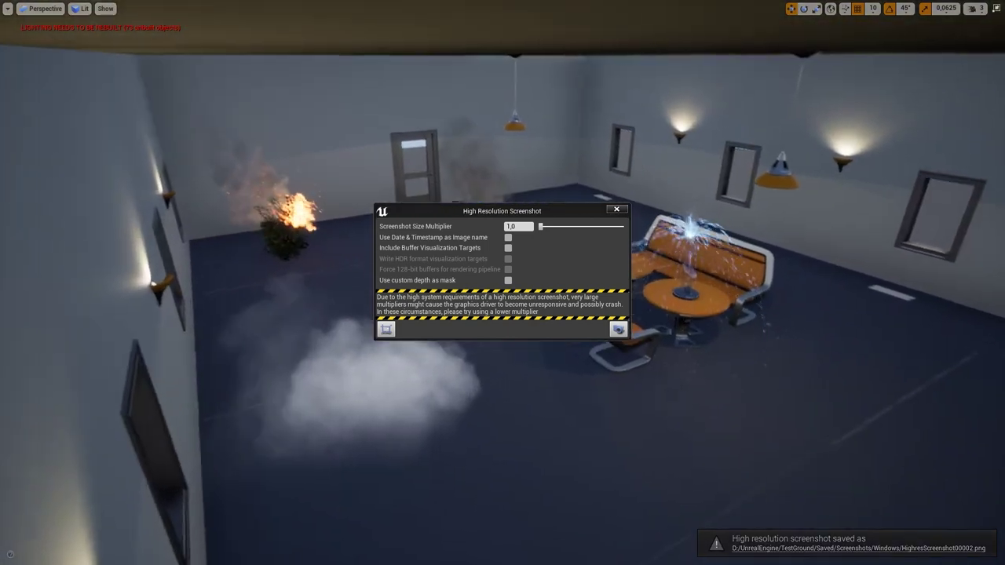
pyautogui.click(619, 329)
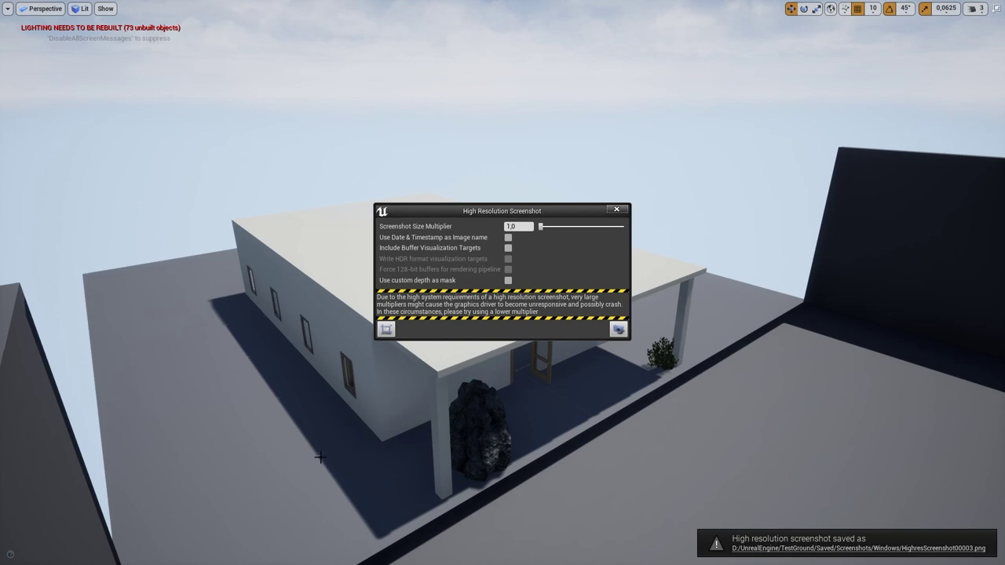
pyautogui.moveTo(322, 427); pyautogui.dragTo(364, 450, button='right')
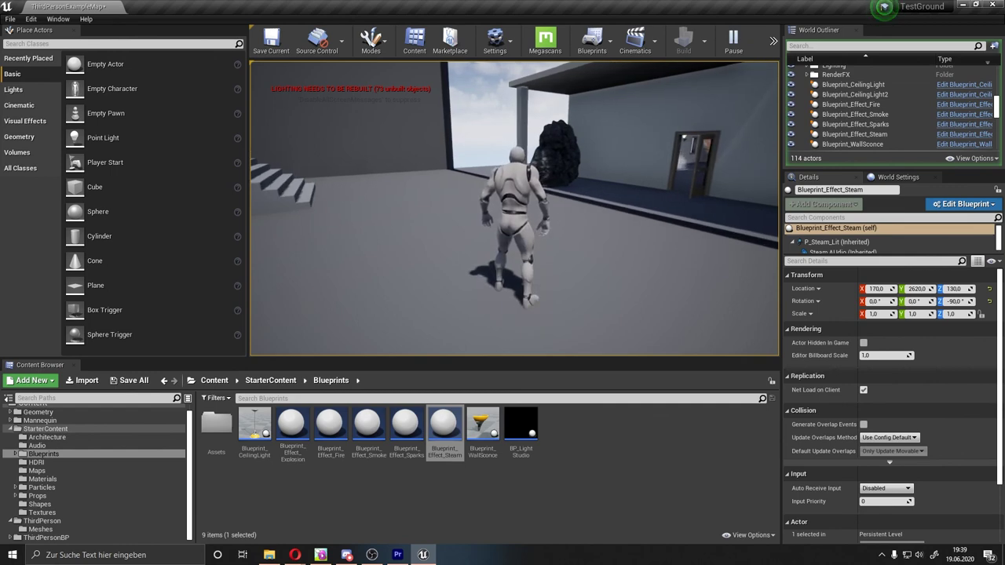
# - Press Esc to stop the playtest and return to the editor viewport outside the building
pyautogui.press('Escape')
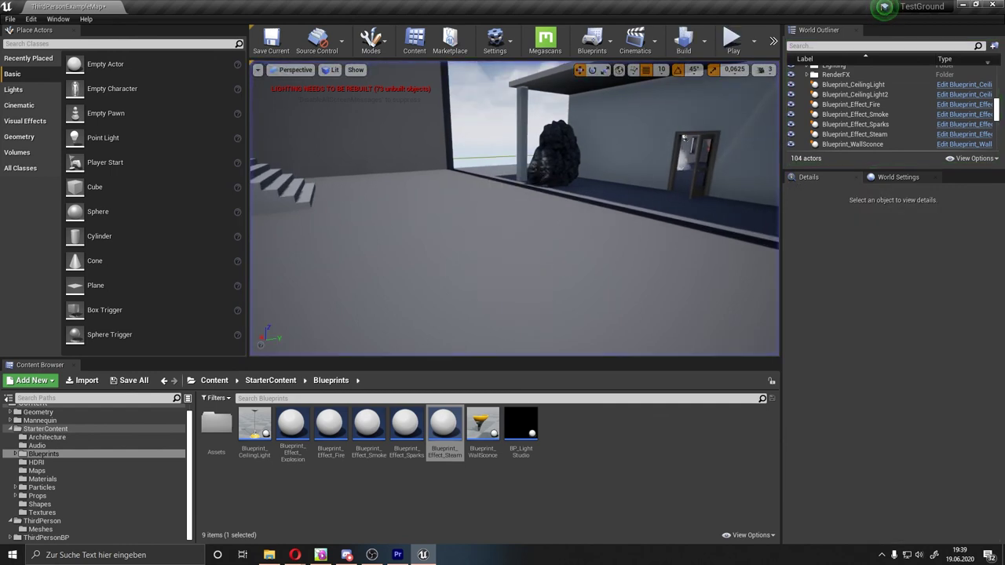